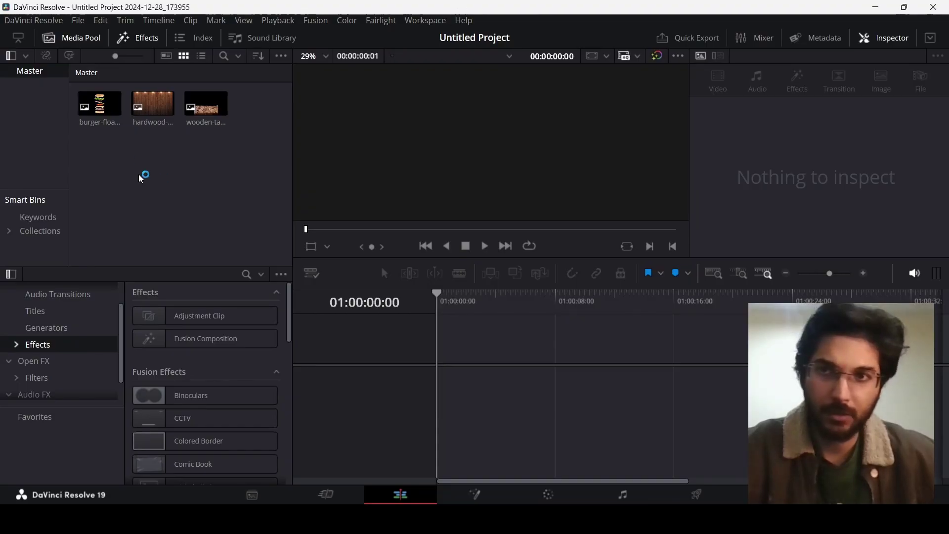
# Step: Open the settings for creating a new empty timeline in the Master bin
pyautogui.moveTo(104, 155); pyautogui.dragTo(191, 112)
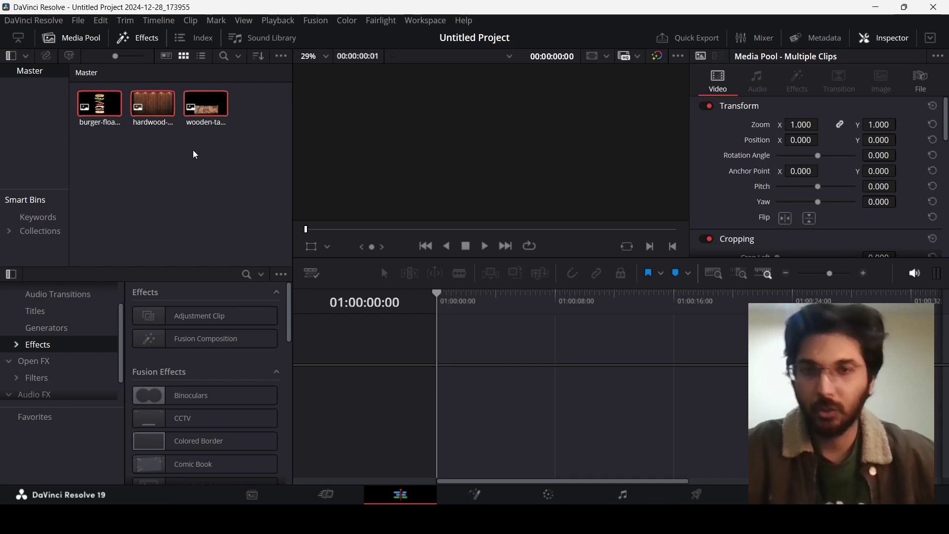
pyautogui.click(204, 151)
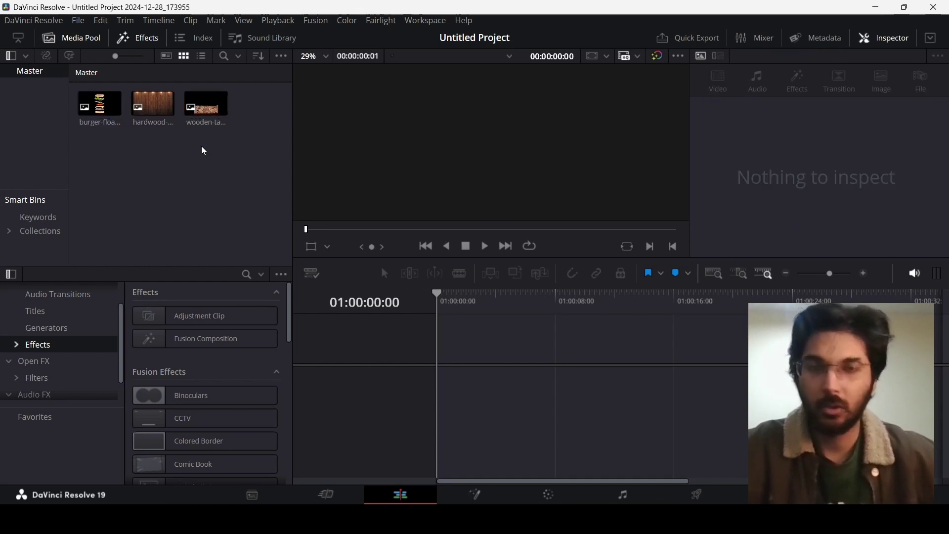
pyautogui.rightClick(200, 148)
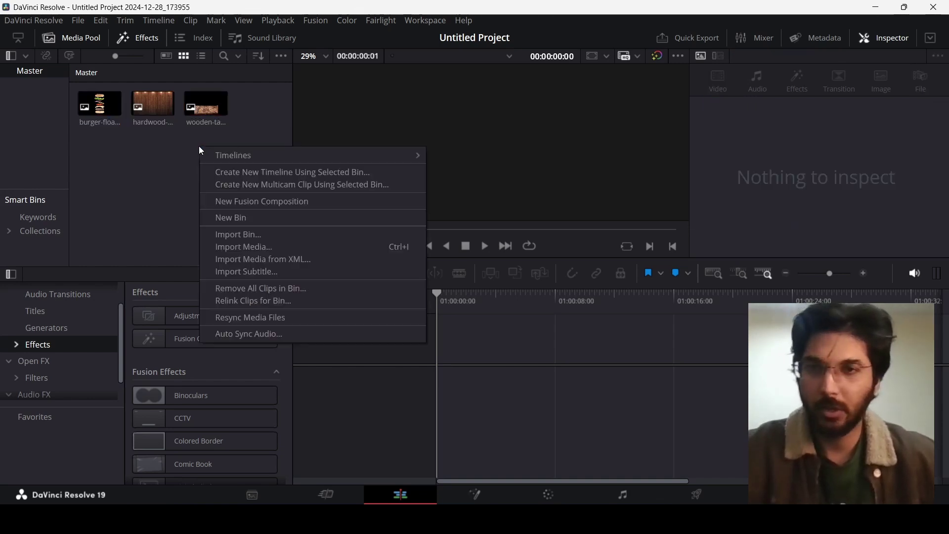
pyautogui.moveTo(257, 156)
pyautogui.click(449, 156)
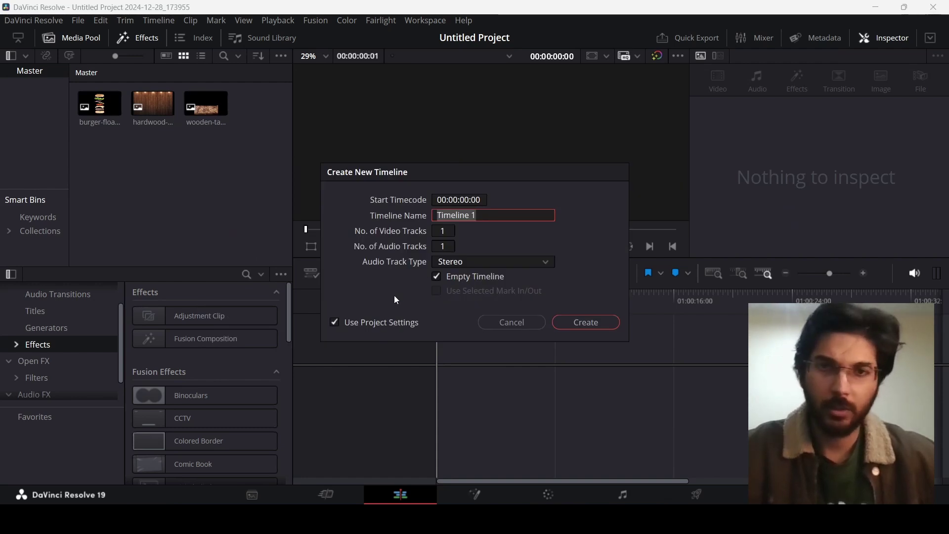
pyautogui.click(398, 322)
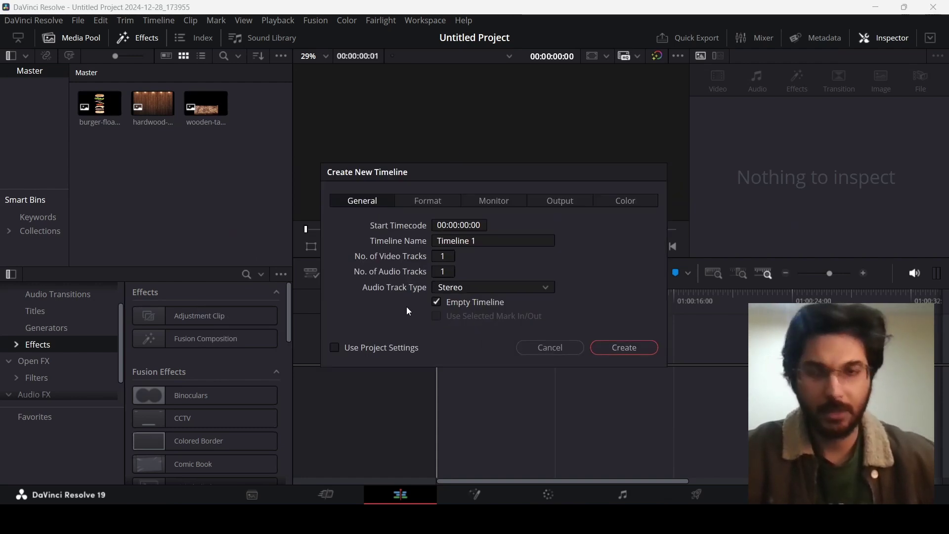
pyautogui.click(440, 208)
pyautogui.click(478, 257)
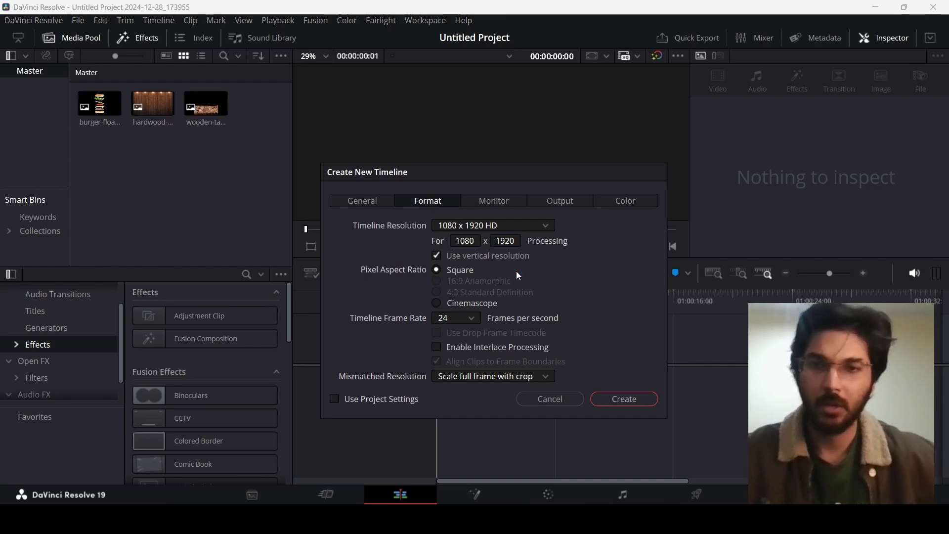
pyautogui.click(360, 209)
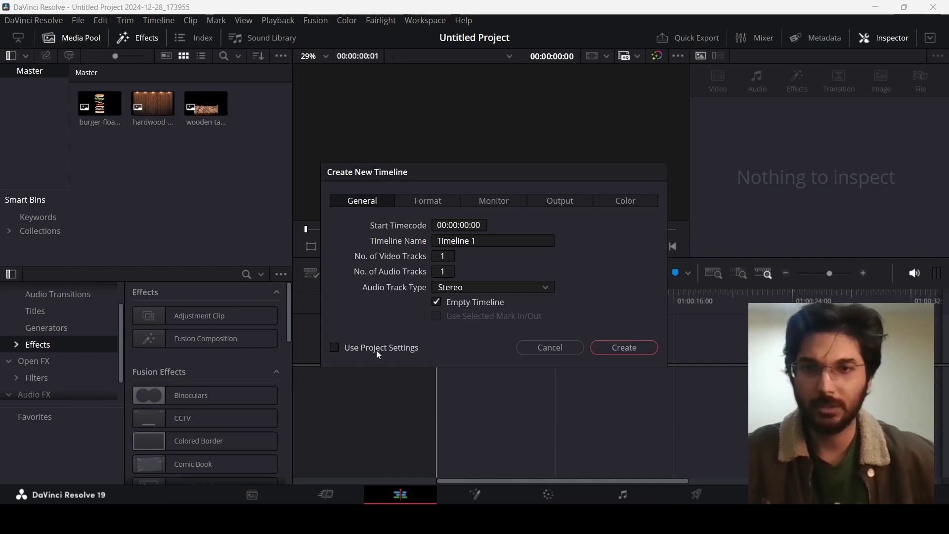
pyautogui.click(376, 349)
# Step: Create the empty timeline Timeline 1 with the project settings
pyautogui.click(584, 322)
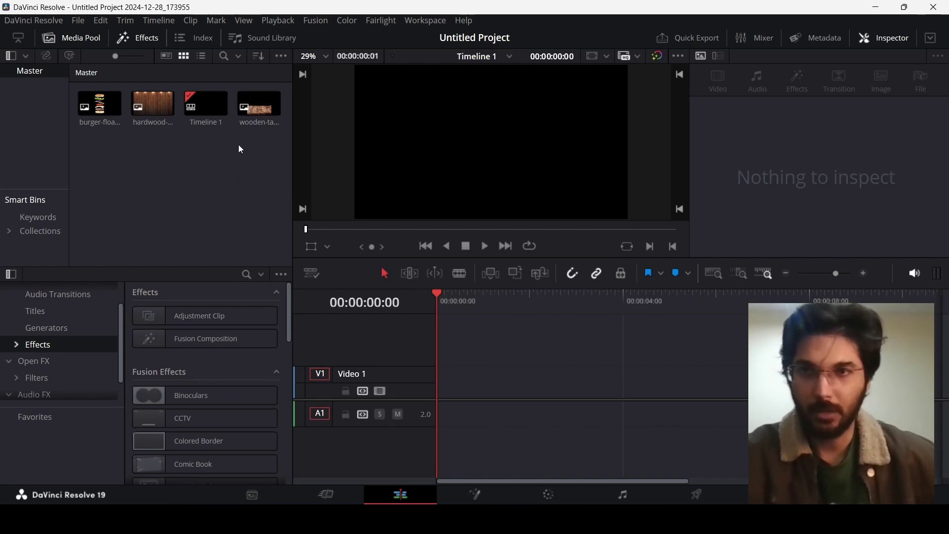
# Step: Place hardwood-with-lights.png on Video 1 at the timeline's start, with zoom 1.100 and Y position -54
pyautogui.moveTo(154, 106); pyautogui.dragTo(494, 379)
pyautogui.moveTo(809, 132); pyautogui.dragTo(822, 124)
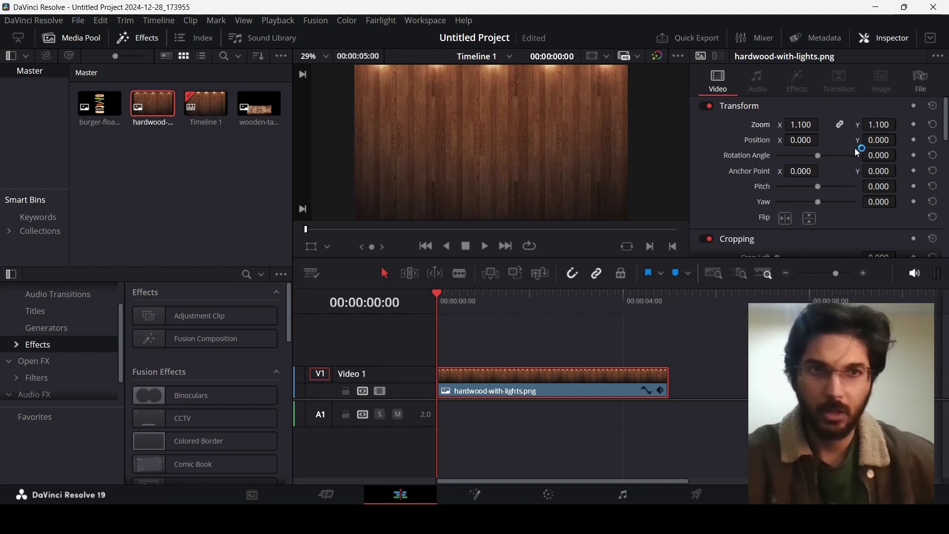
pyautogui.moveTo(887, 141); pyautogui.dragTo(901, 140)
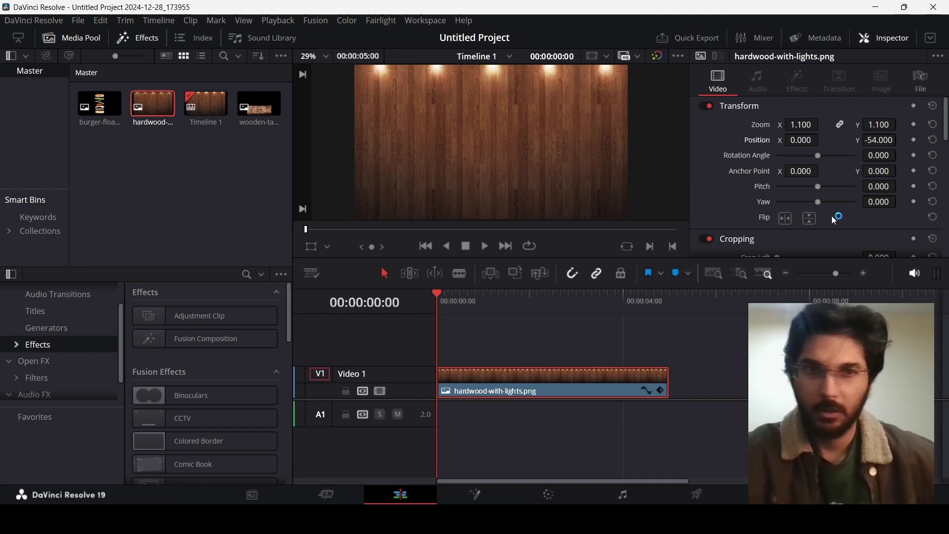
# Step: Set the hardwood-with-lights.png clip's opacity to 70
pyautogui.scroll(-10, 835, 221)
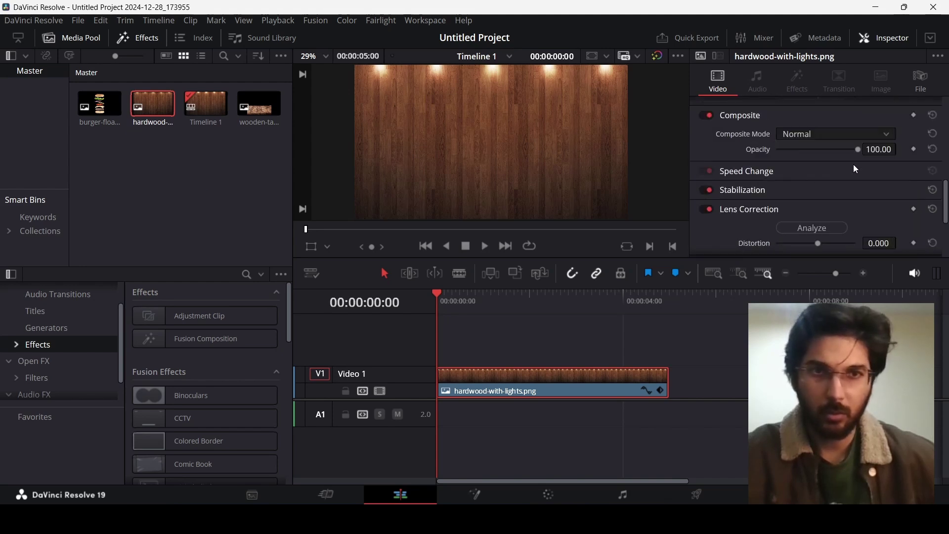
pyautogui.doubleClick(877, 149)
pyautogui.write('70')
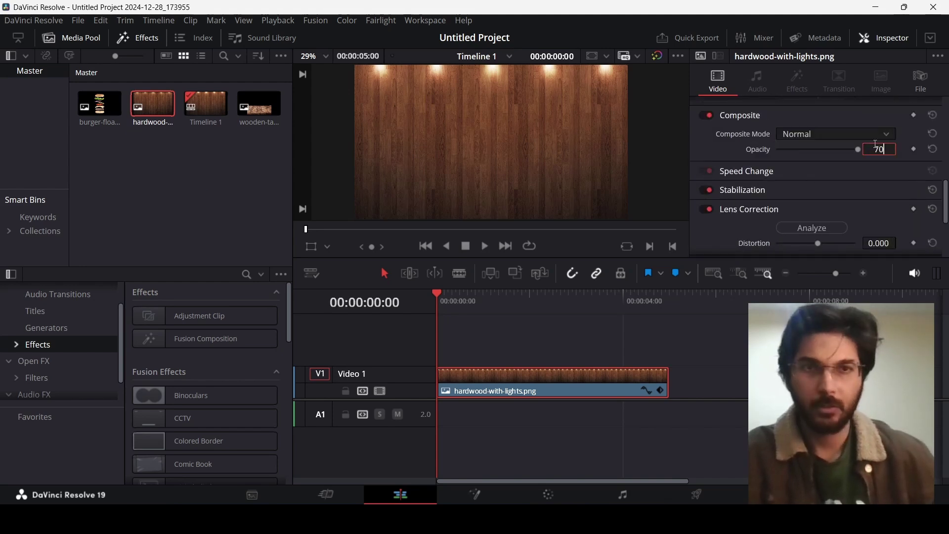
pyautogui.press('Return')
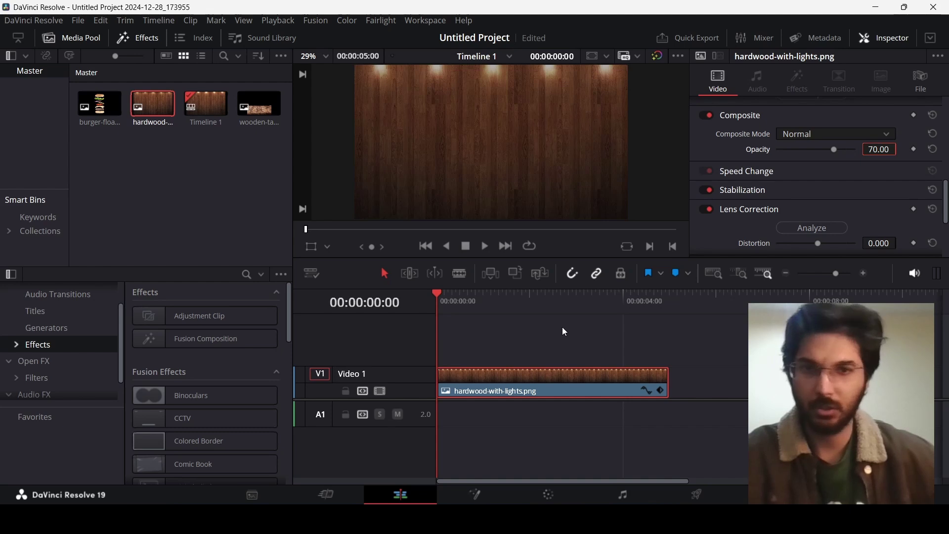
pyautogui.click(566, 331)
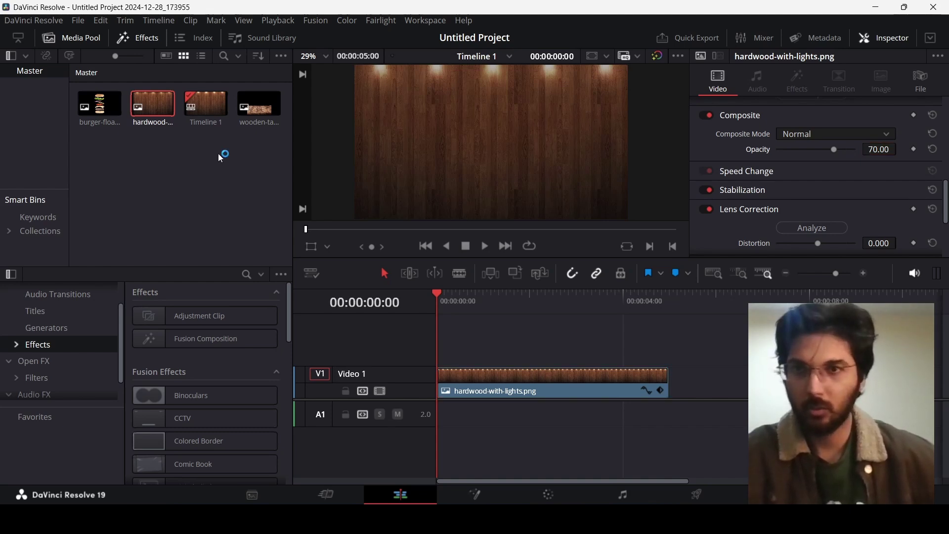
# Step: Place wooden-table.png on a new video track above the hardwood clip and set its zoom to 2.000
pyautogui.moveTo(245, 106); pyautogui.dragTo(514, 348)
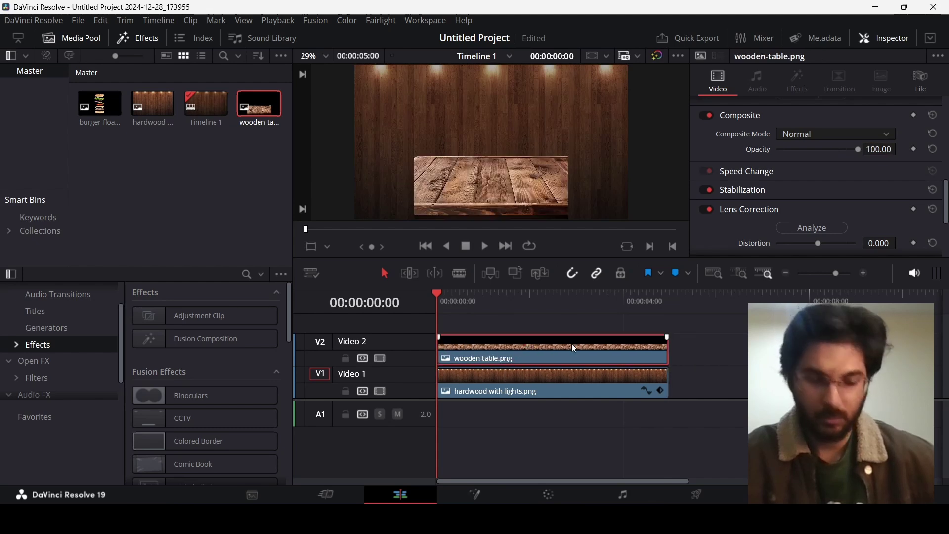
pyautogui.scroll(10, 827, 198)
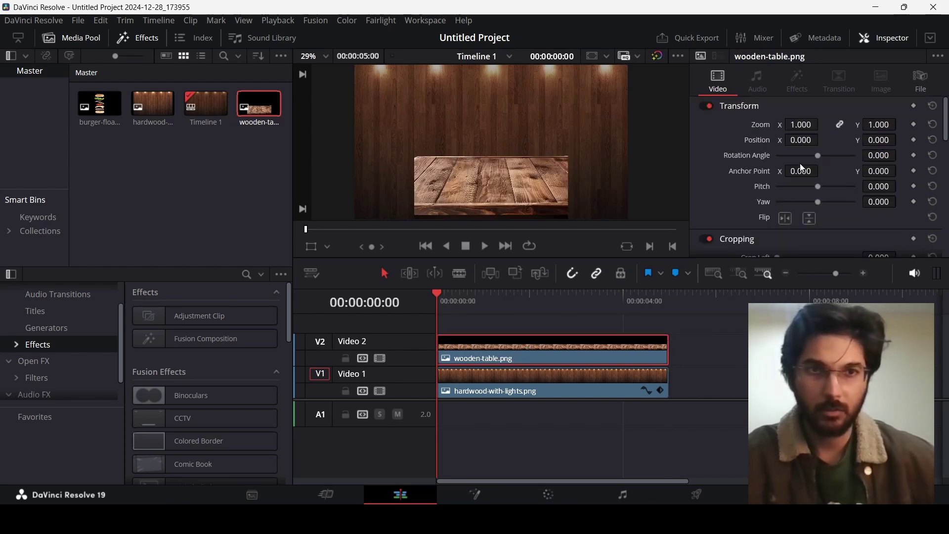
pyautogui.moveTo(803, 125)
pyautogui.mouseDown()
pyautogui.moveTo(823, 124)
pyautogui.moveTo(808, 125)
pyautogui.mouseUp()
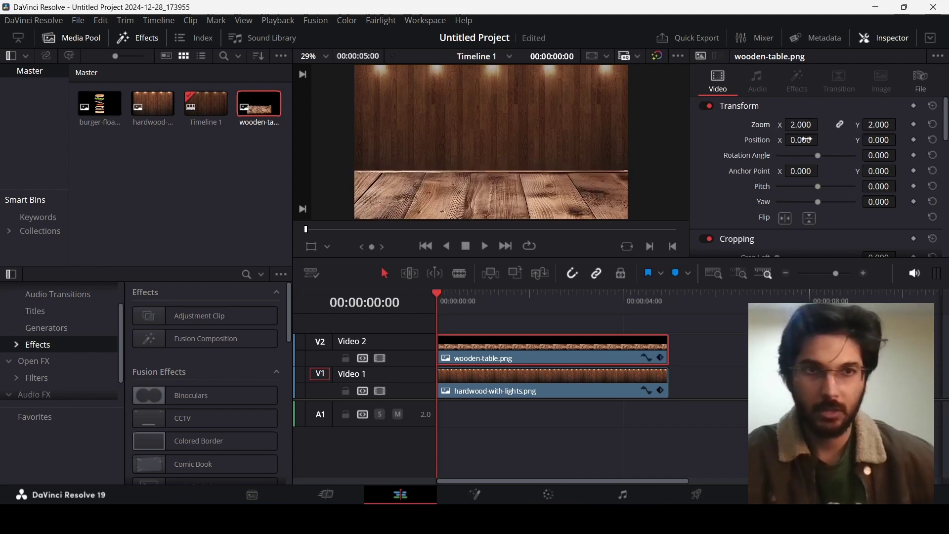
# Step: Set the wooden-table.png clip's opacity to 80
pyautogui.scroll(-5, 778, 174)
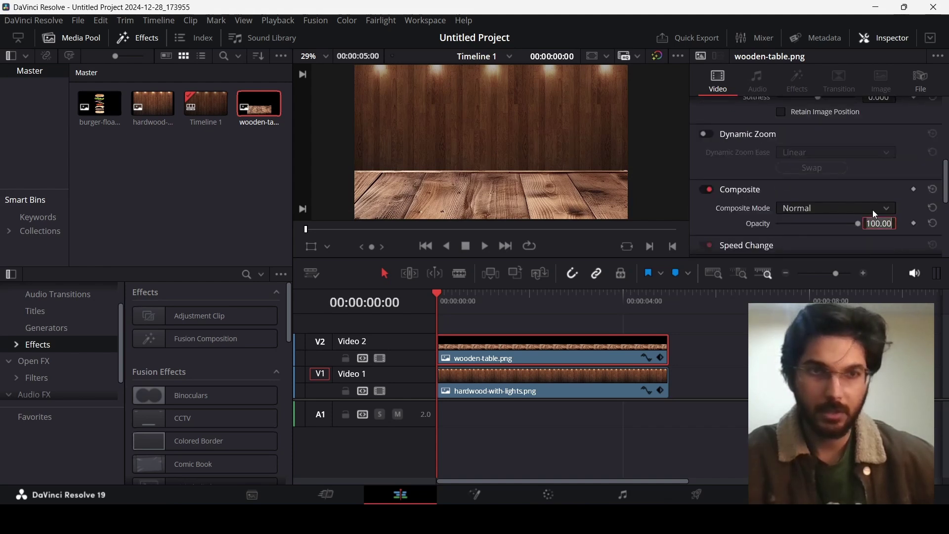
pyautogui.press('BackSpace')
pyautogui.press('BackSpace')
pyautogui.press('BackSpace')
pyautogui.press('BackSpace')
pyautogui.press('BackSpace')
pyautogui.press('BackSpace')
pyautogui.write('80')
pyautogui.press('Return')
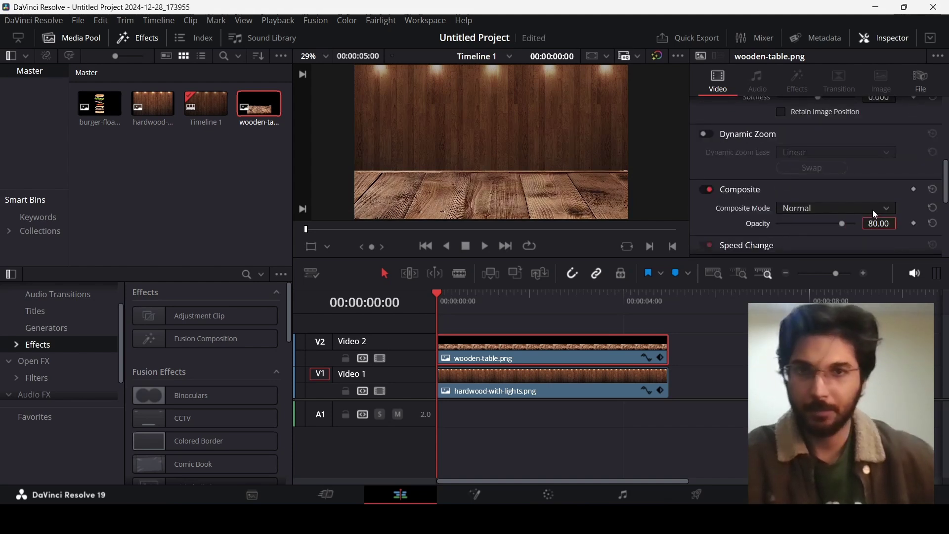
pyautogui.click(722, 343)
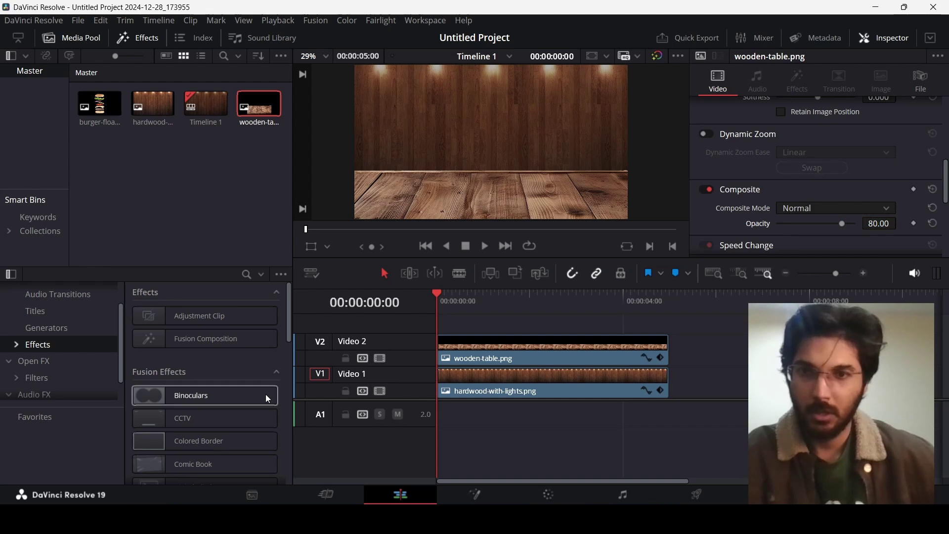
pyautogui.scroll(2, 402, 401)
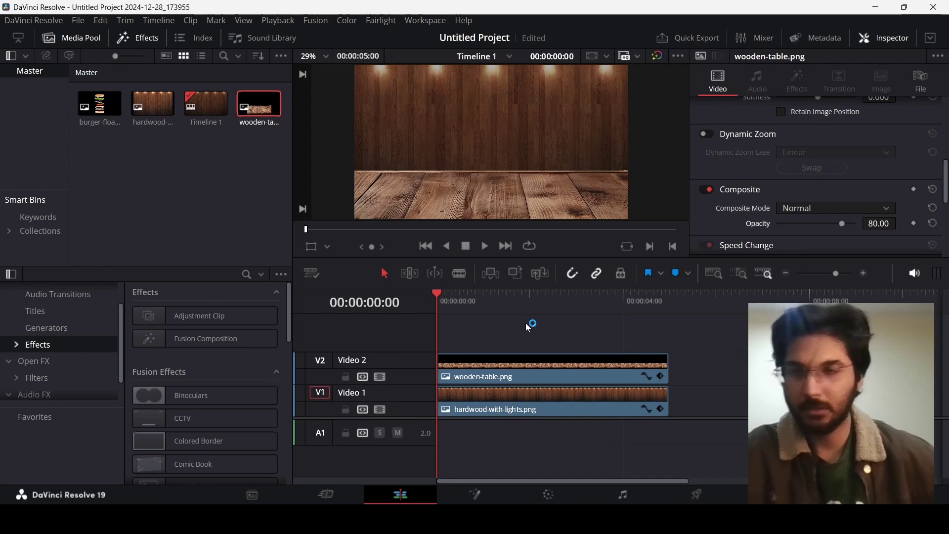
pyautogui.moveTo(99, 105); pyautogui.dragTo(474, 339)
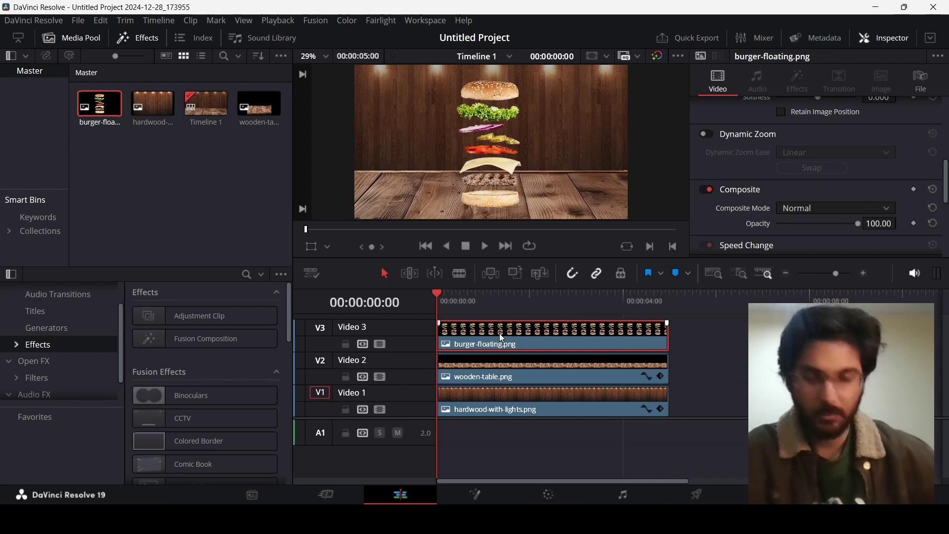
pyautogui.press('Delete')
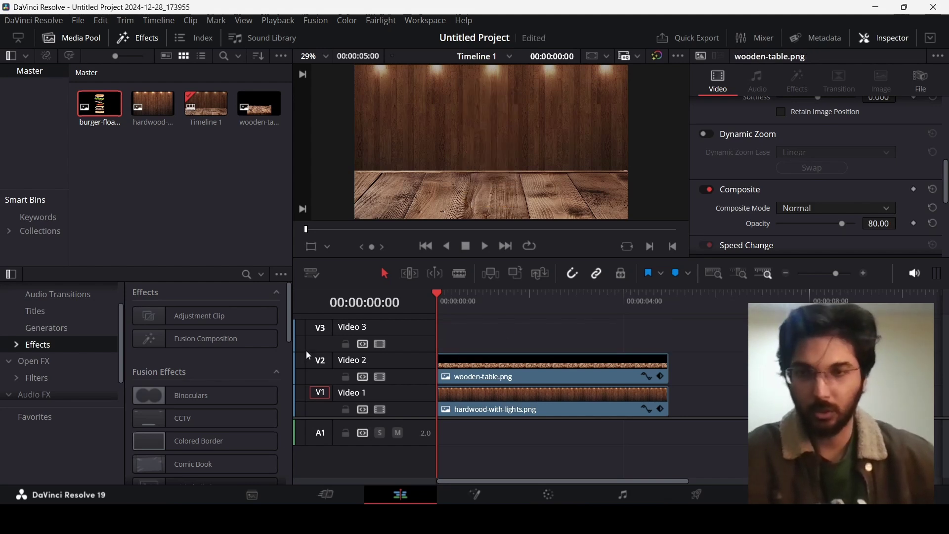
# Step: Add a Fusion Composition on Video 3 at the timeline's start and open it on the Fusion page
pyautogui.moveTo(167, 340); pyautogui.dragTo(447, 347)
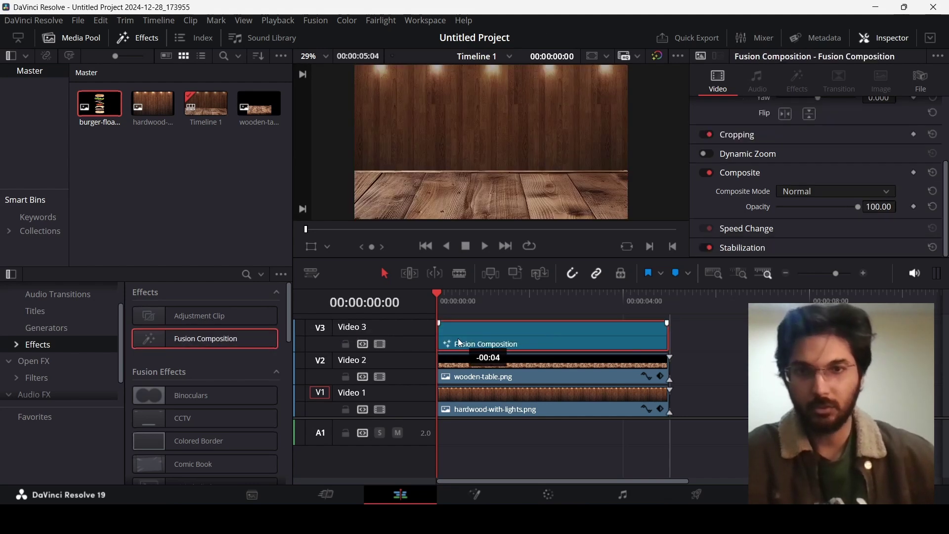
pyautogui.rightClick(464, 336)
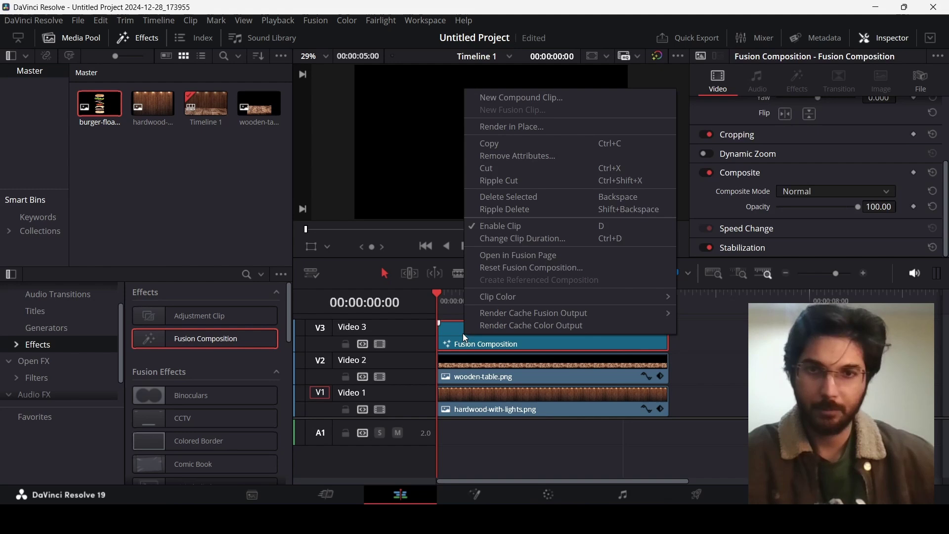
pyautogui.click(495, 258)
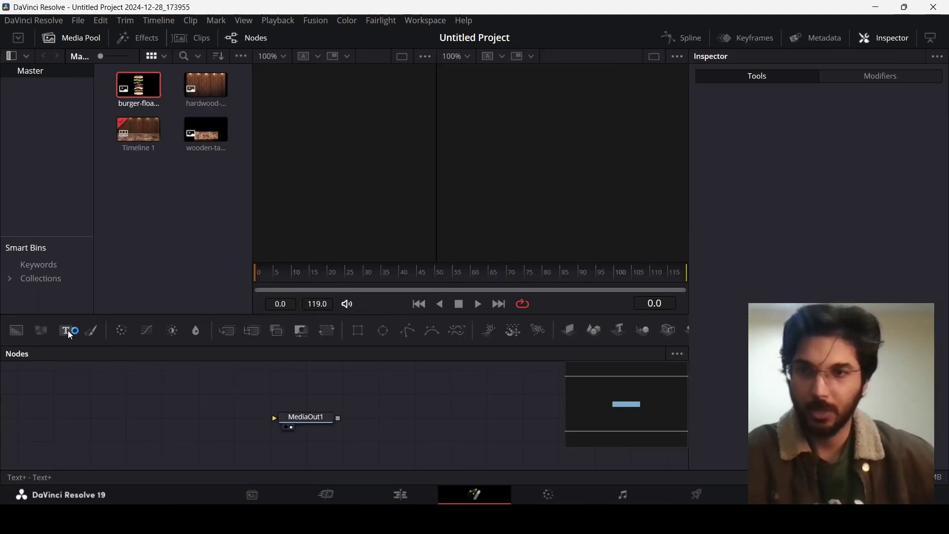
# Step: Add a Background node with alpha 0.0 and connect it through a MultiMerge node to MediaOut1
pyautogui.moveTo(16, 330); pyautogui.dragTo(81, 428)
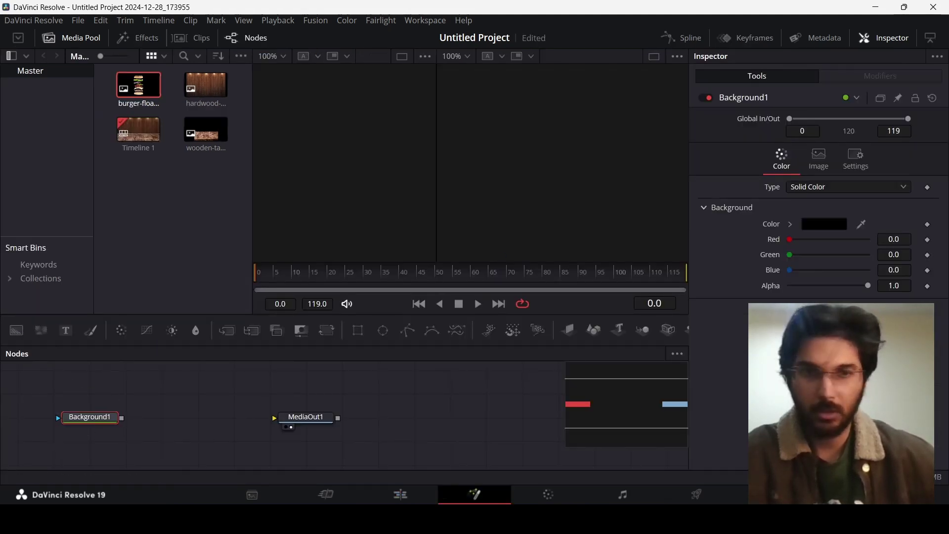
pyautogui.moveTo(871, 287); pyautogui.dragTo(763, 292)
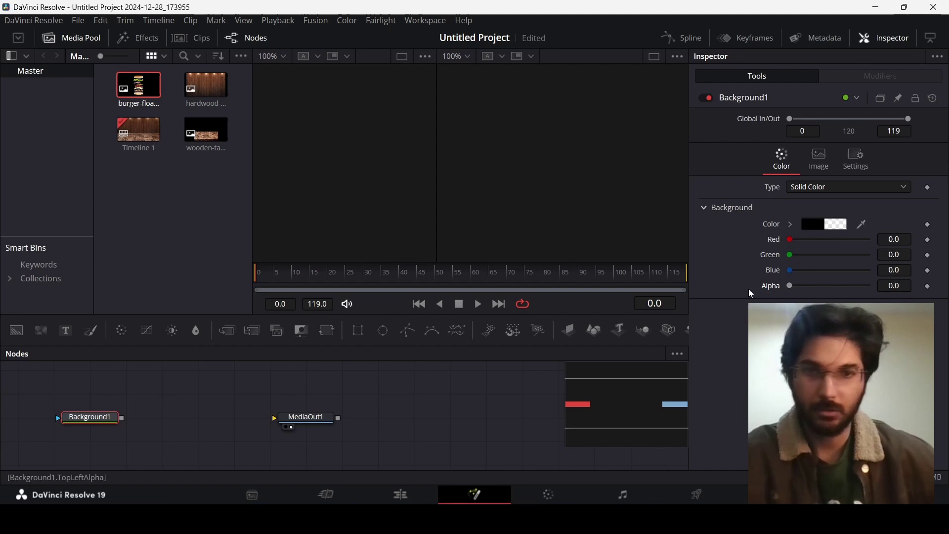
pyautogui.click(252, 330)
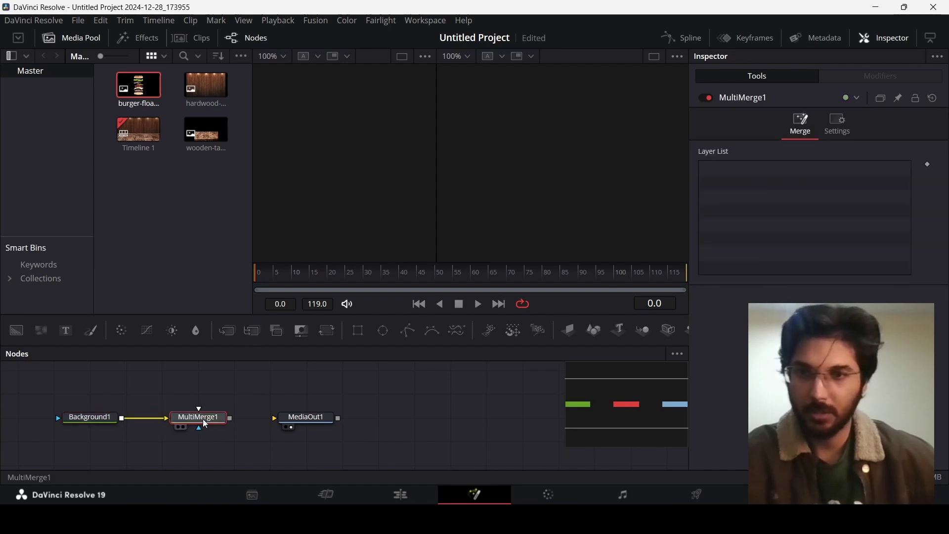
pyautogui.moveTo(229, 419); pyautogui.dragTo(275, 420)
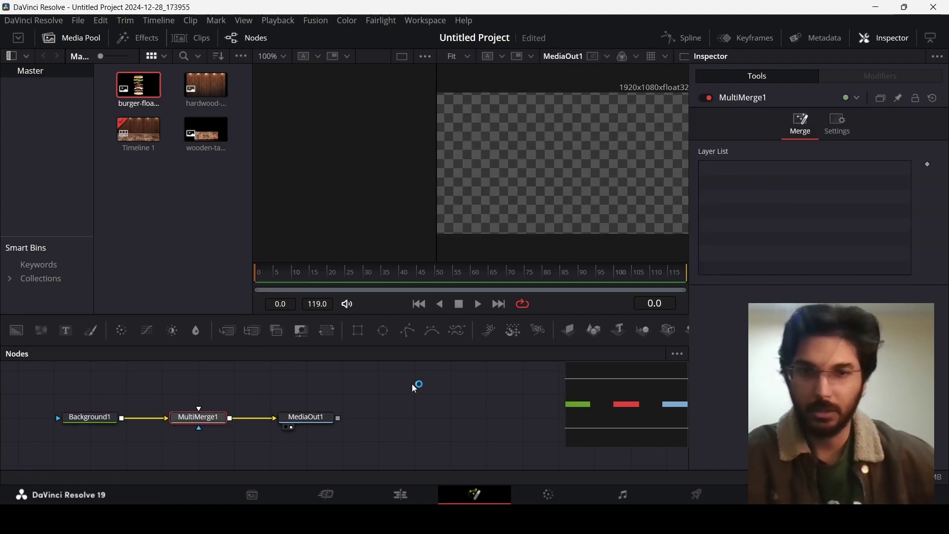
# Step: Feed burger-floating.png into the MultiMerge node and set its layer size to 0.4
pyautogui.moveTo(385, 422); pyautogui.dragTo(597, 407)
pyautogui.moveTo(152, 113); pyautogui.dragTo(414, 430)
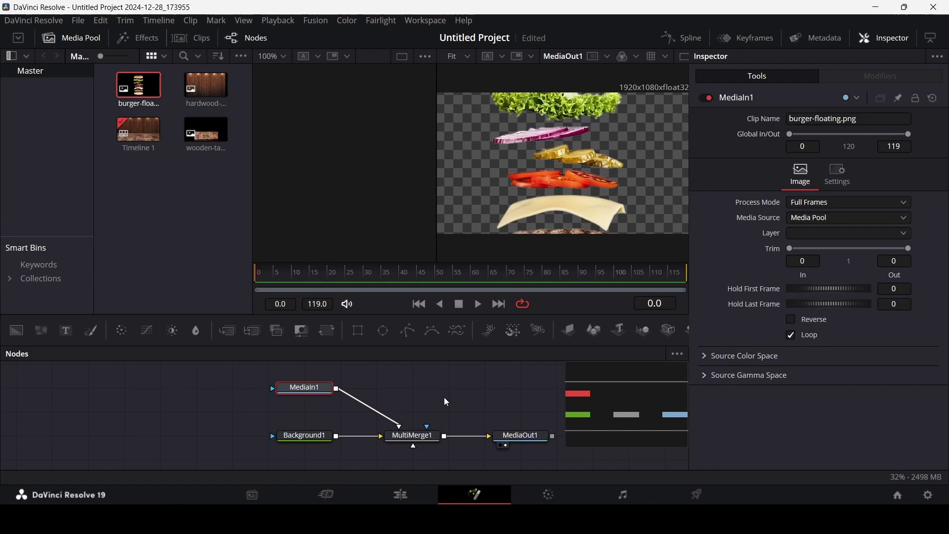
pyautogui.click(413, 436)
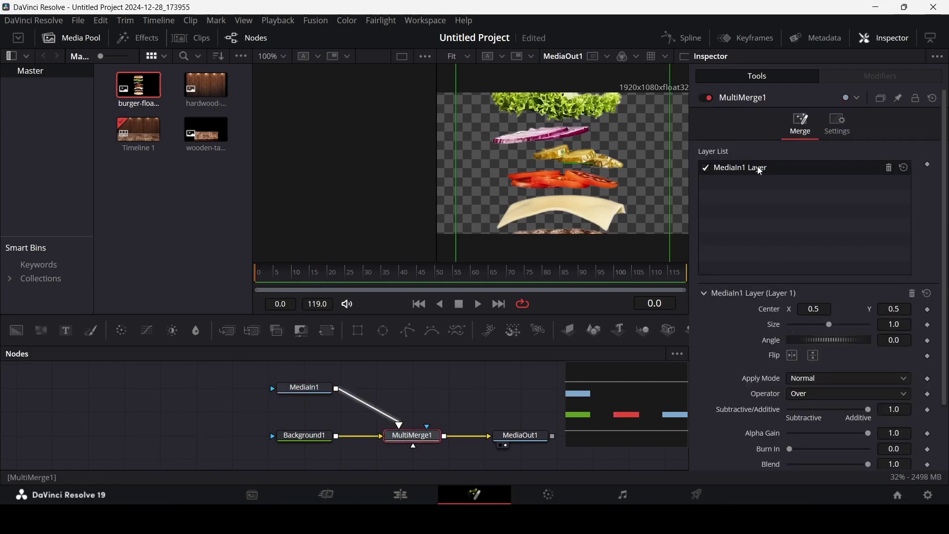
pyautogui.click(885, 327)
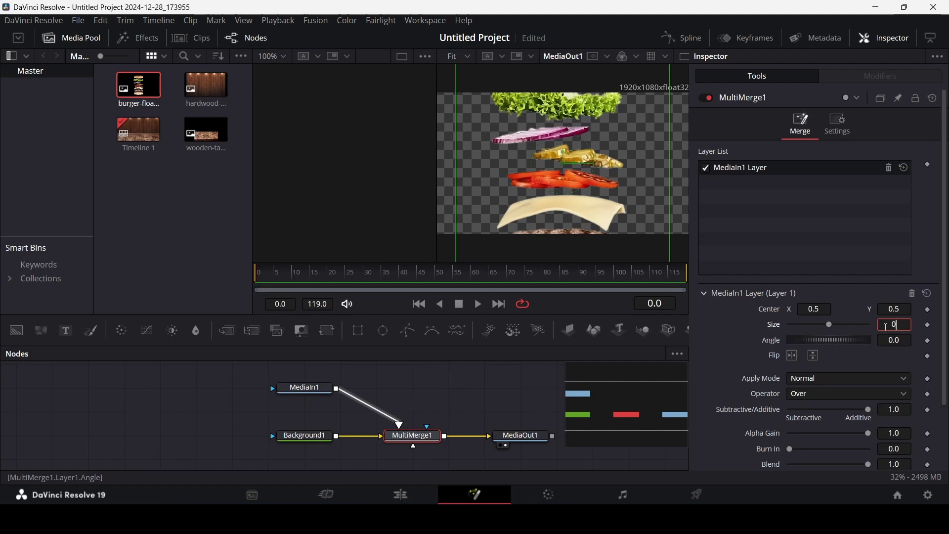
pyautogui.press('Tab')
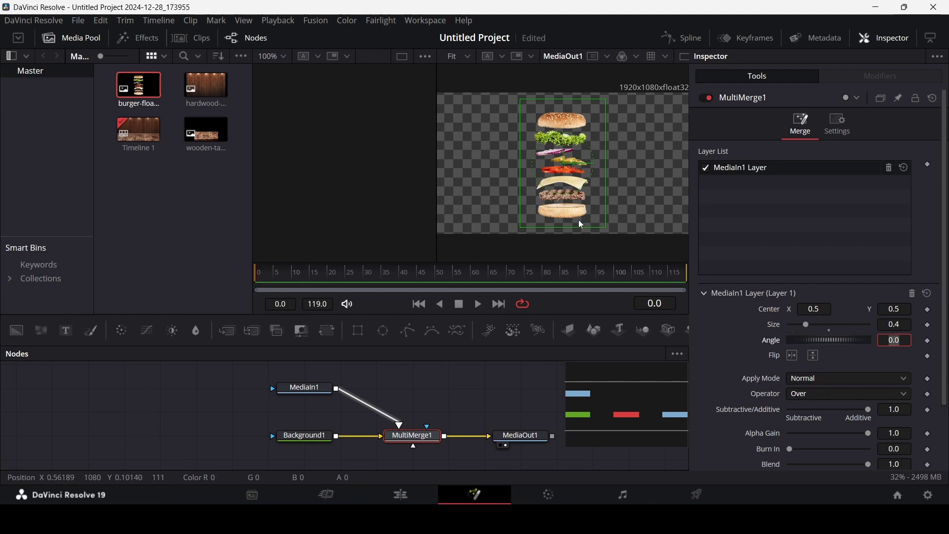
# Step: Rename the MediaIn1 layer in MultiMerge1 as patty_lower
pyautogui.doubleClick(745, 171)
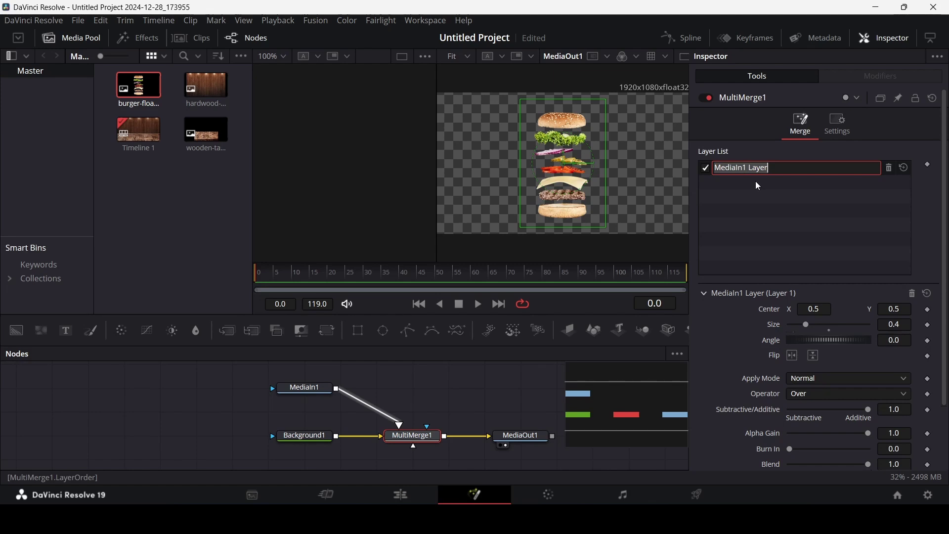
pyautogui.write('patty')
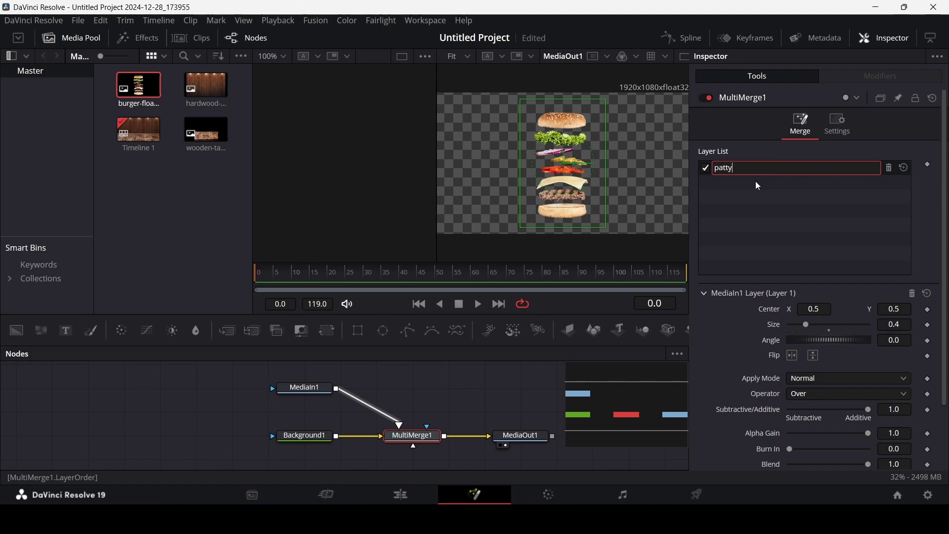
pyautogui.write('_lower')
pyautogui.press('Return')
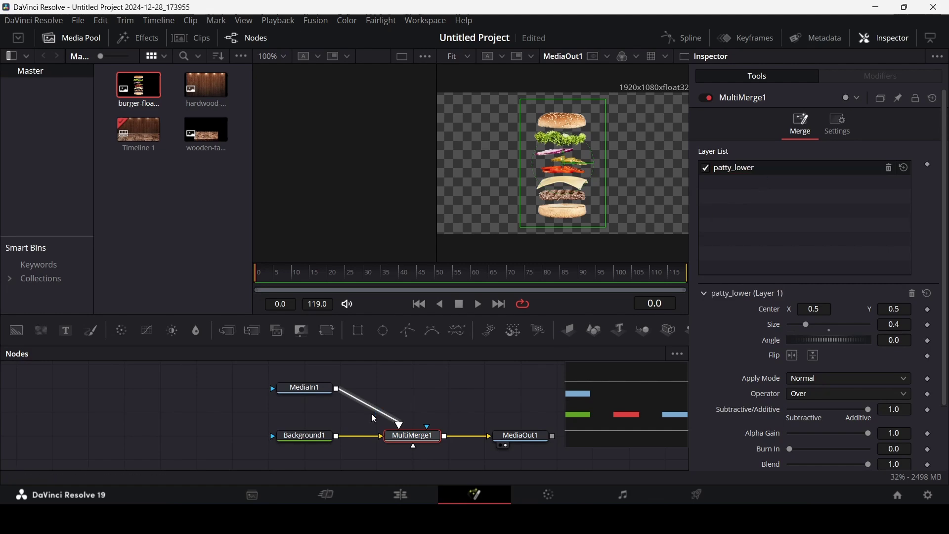
# Step: Attach a Polygon mask to MediaIn1 and draw a closed four-point shape around the bottom bun
pyautogui.moveTo(408, 330); pyautogui.dragTo(296, 389)
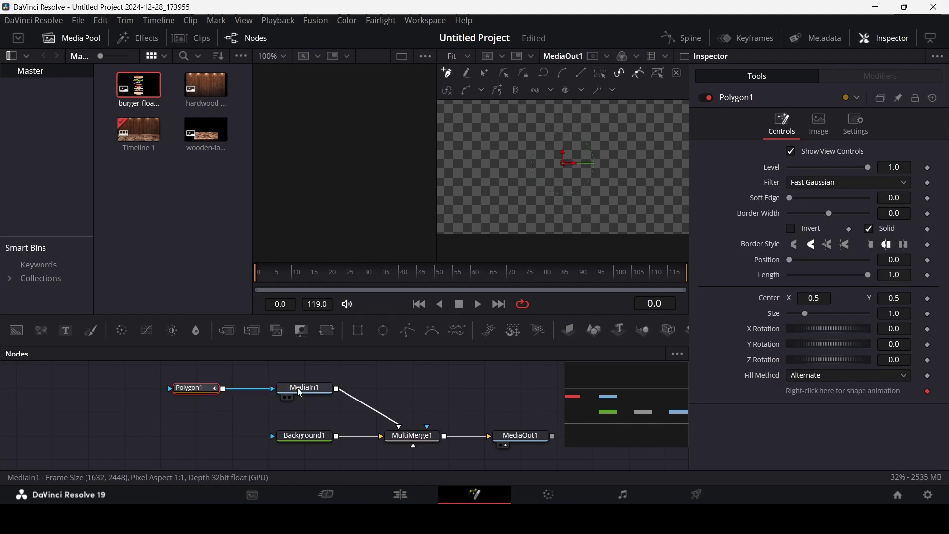
pyautogui.click(528, 233)
pyautogui.click(634, 230)
pyautogui.click(625, 195)
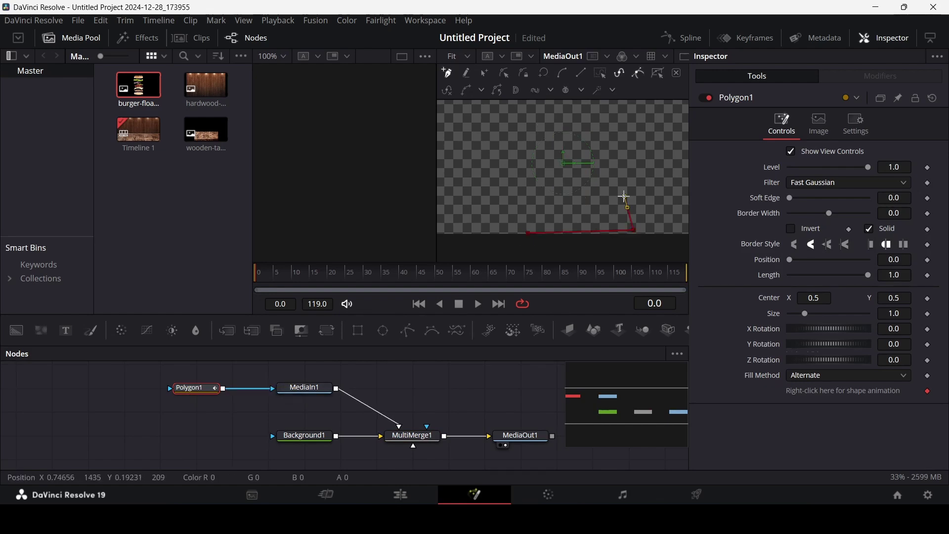
pyautogui.moveTo(561, 198); pyautogui.dragTo(529, 200)
pyautogui.click(528, 233)
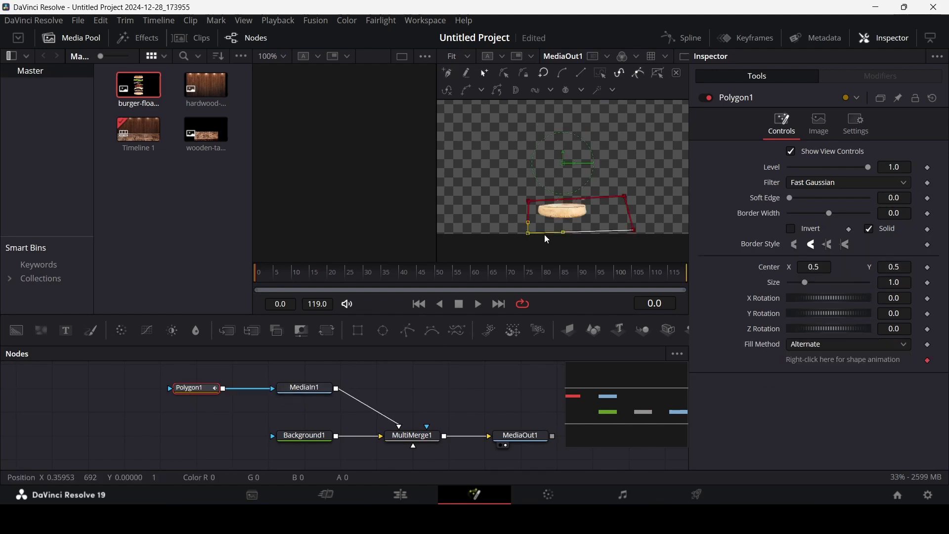
# Step: Tighten the four corner points of Polygon1 around the bottom bun so the patty above is excluded, and deselect the mask
pyautogui.scroll(3, 566, 227)
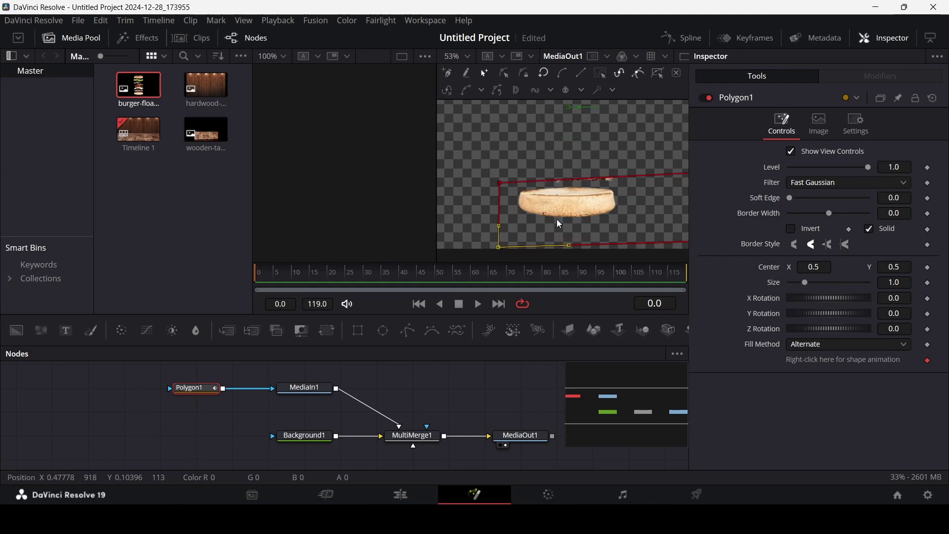
pyautogui.moveTo(502, 186); pyautogui.dragTo(506, 188)
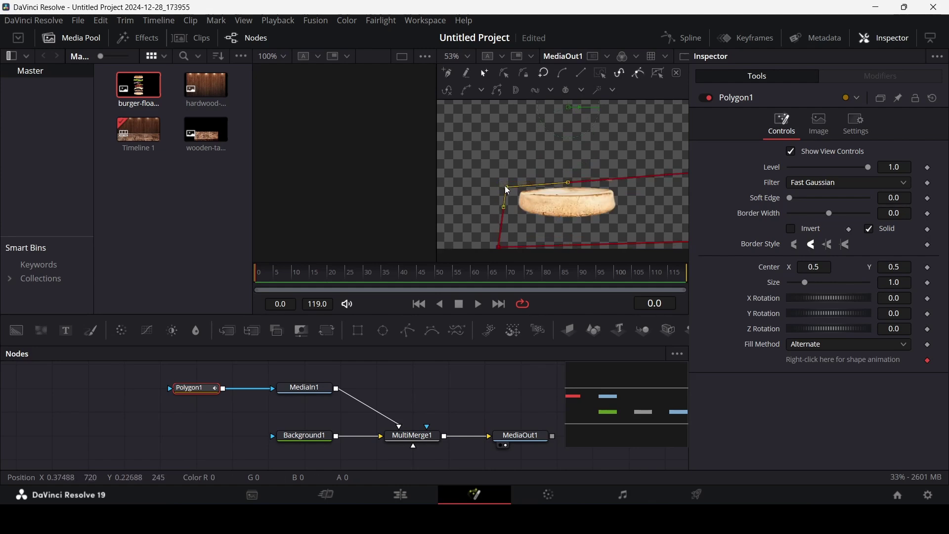
pyautogui.moveTo(500, 248); pyautogui.dragTo(513, 223)
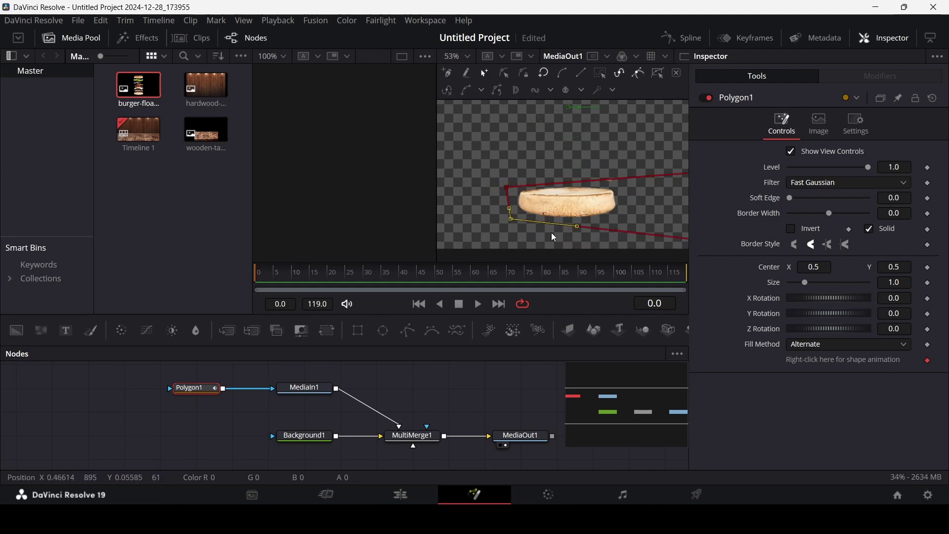
pyautogui.scroll(-3, 555, 238)
pyautogui.moveTo(620, 199); pyautogui.dragTo(587, 219)
pyautogui.scroll(3, 571, 214)
pyautogui.scroll(2, 570, 212)
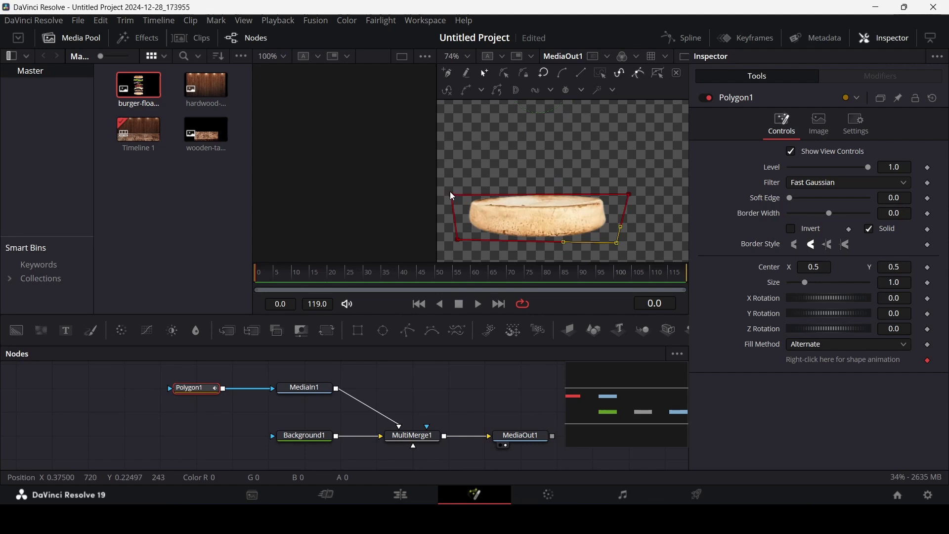
pyautogui.moveTo(450, 194)
pyautogui.mouseDown()
pyautogui.moveTo(457, 148)
pyautogui.moveTo(482, 151)
pyautogui.moveTo(458, 194)
pyautogui.mouseUp()
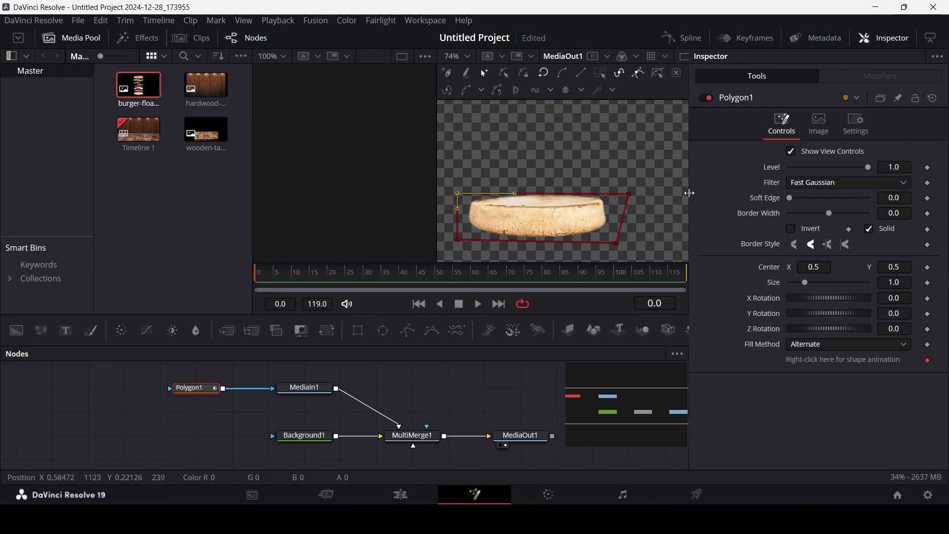
pyautogui.moveTo(631, 196); pyautogui.dragTo(616, 199)
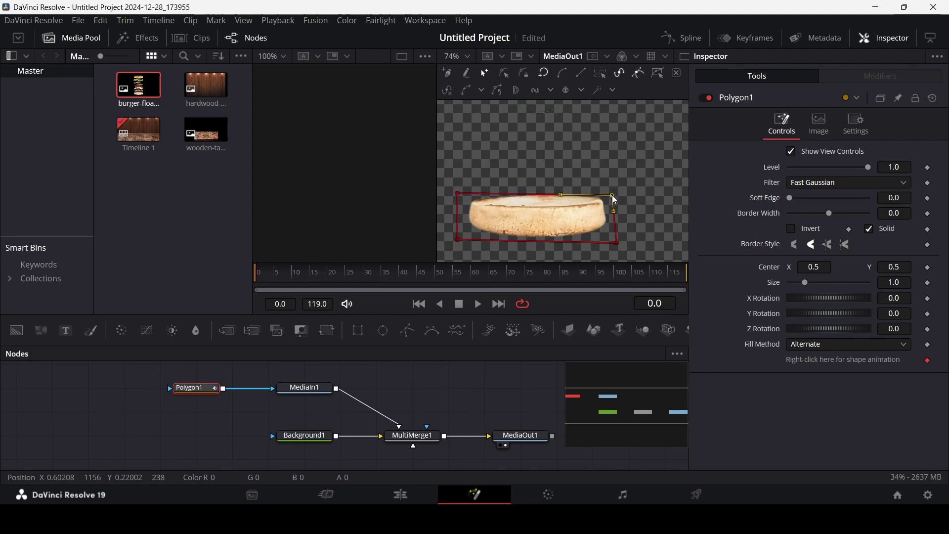
pyautogui.moveTo(617, 244); pyautogui.dragTo(619, 239)
pyautogui.click(484, 395)
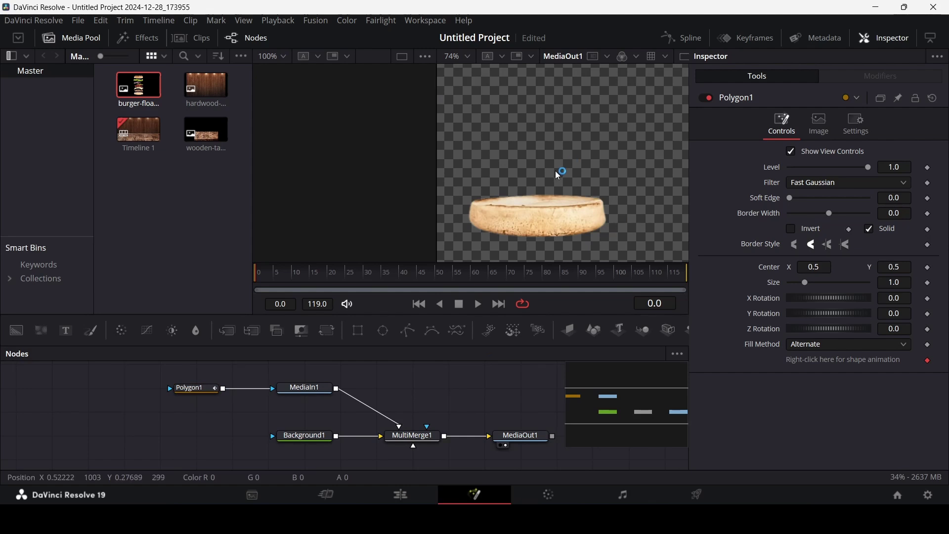
# Step: Move Polygon1 and MediaIn1 down, add a second burger-floating.png node above them, and connect it to MultiMerge1
pyautogui.scroll(-3, 554, 170)
pyautogui.scroll(1, 543, 176)
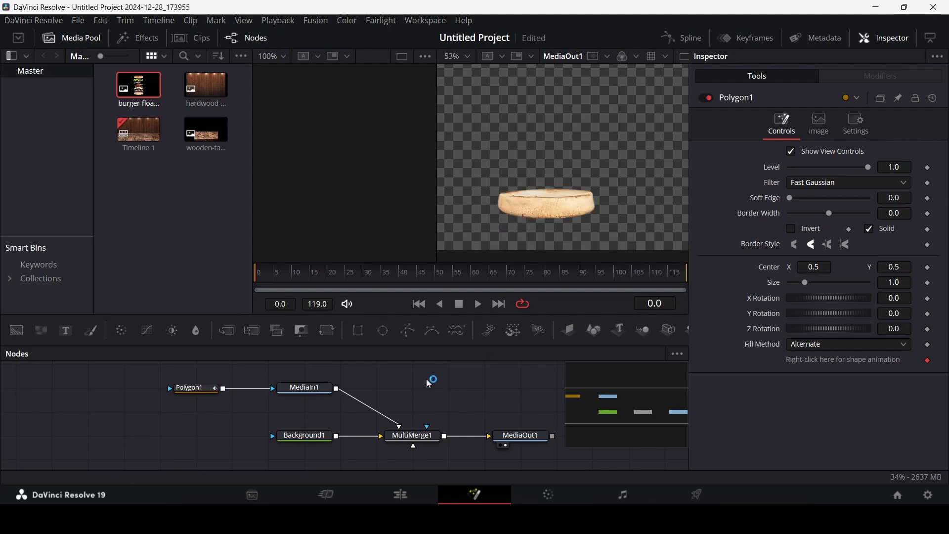
pyautogui.moveTo(191, 416); pyautogui.dragTo(304, 411)
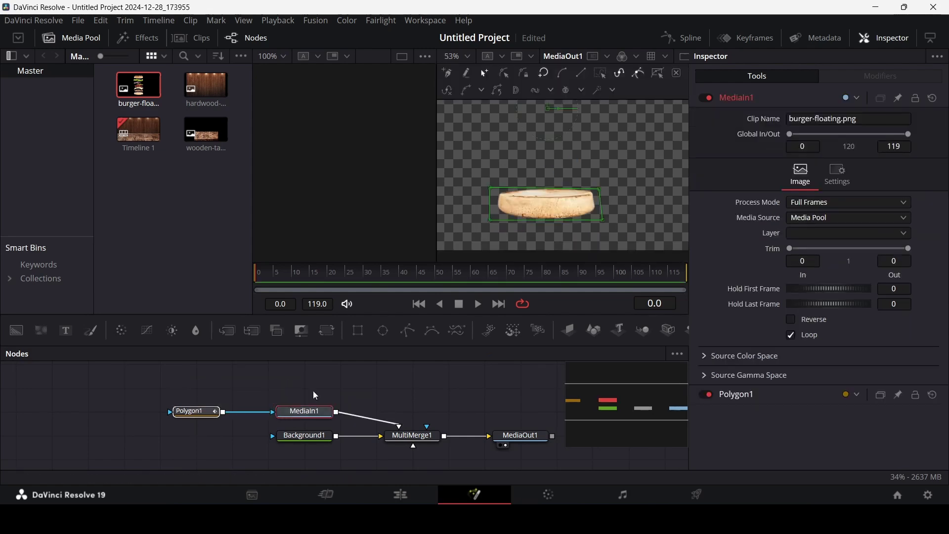
pyautogui.moveTo(140, 89); pyautogui.dragTo(306, 388)
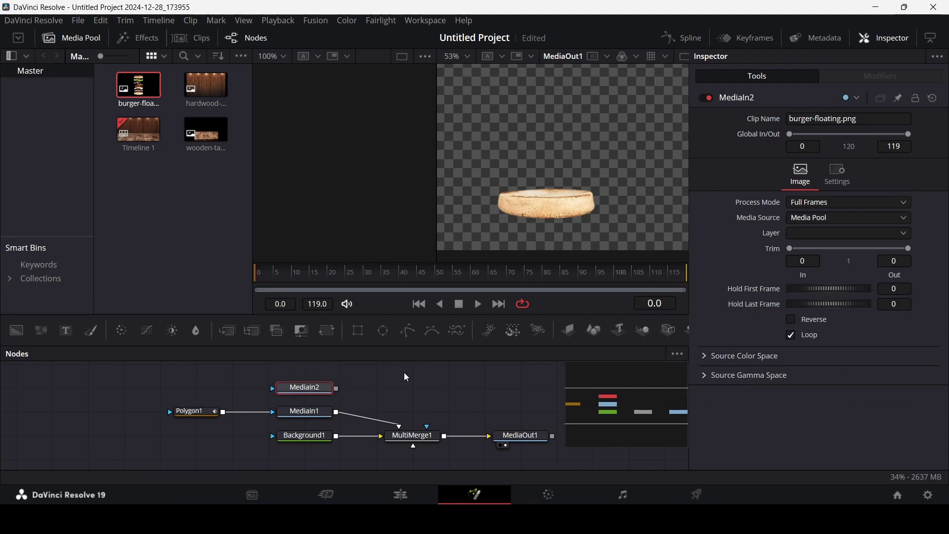
pyautogui.moveTo(338, 389); pyautogui.dragTo(423, 440)
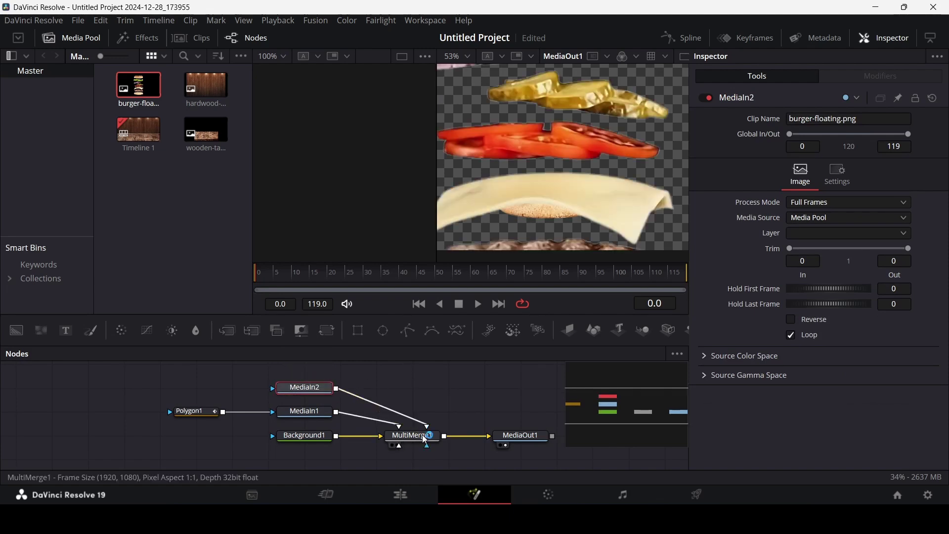
# Step: Set the MediaIn2 layer's size to 0.4 in MultiMerge1 and rename the layer as beef
pyautogui.click(423, 441)
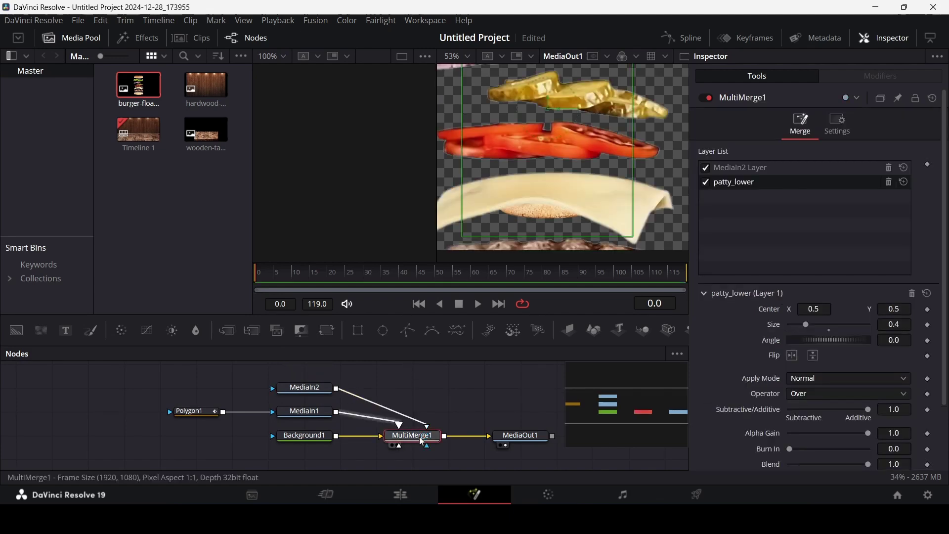
pyautogui.click(749, 169)
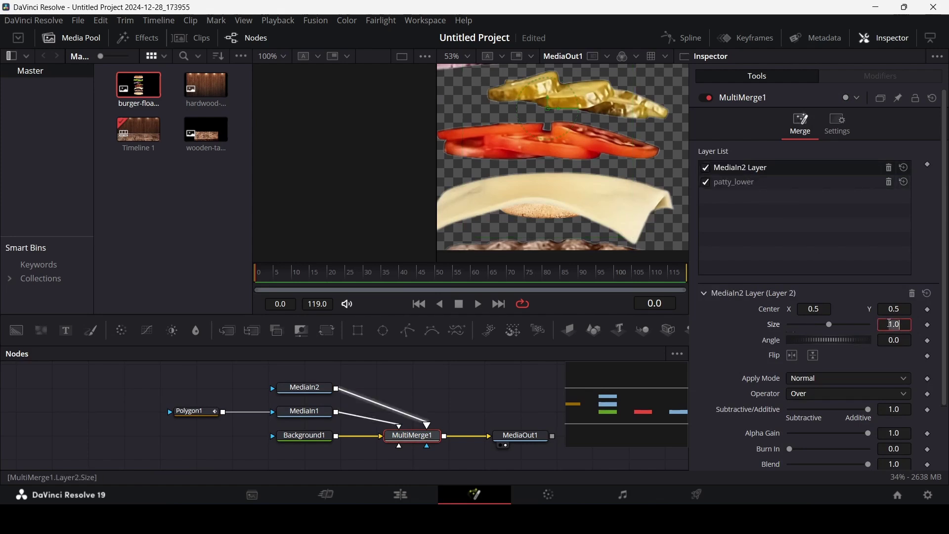
pyautogui.write('0.4')
pyautogui.press('Tab')
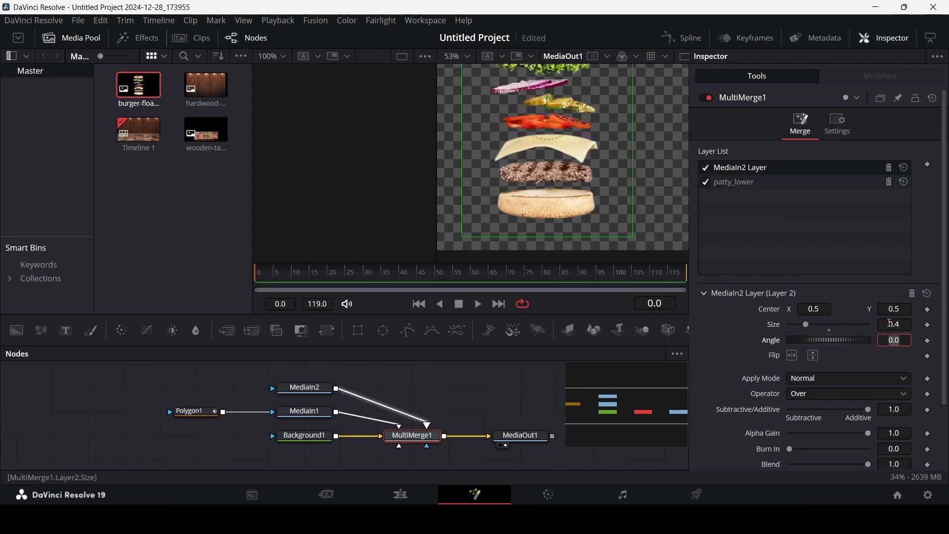
pyautogui.doubleClick(756, 169)
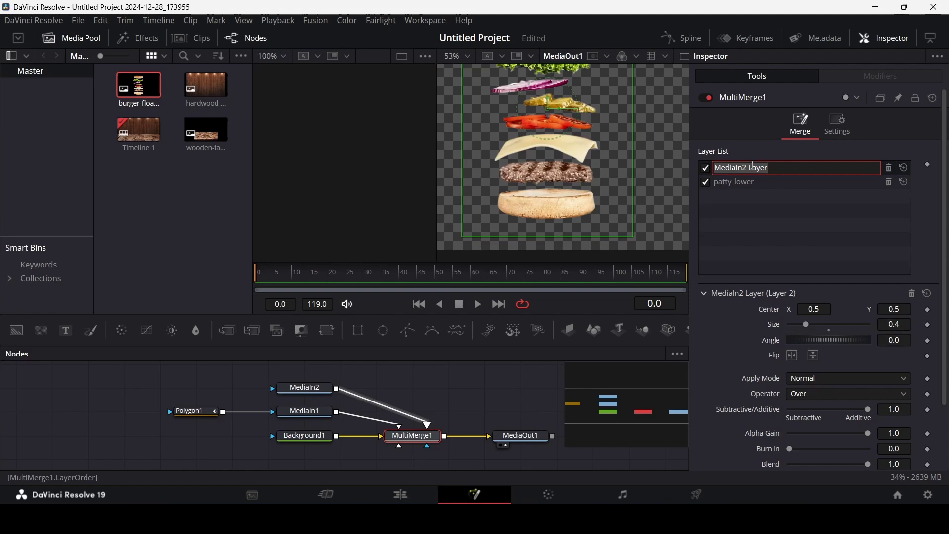
pyautogui.write('beef')
pyautogui.press('Return')
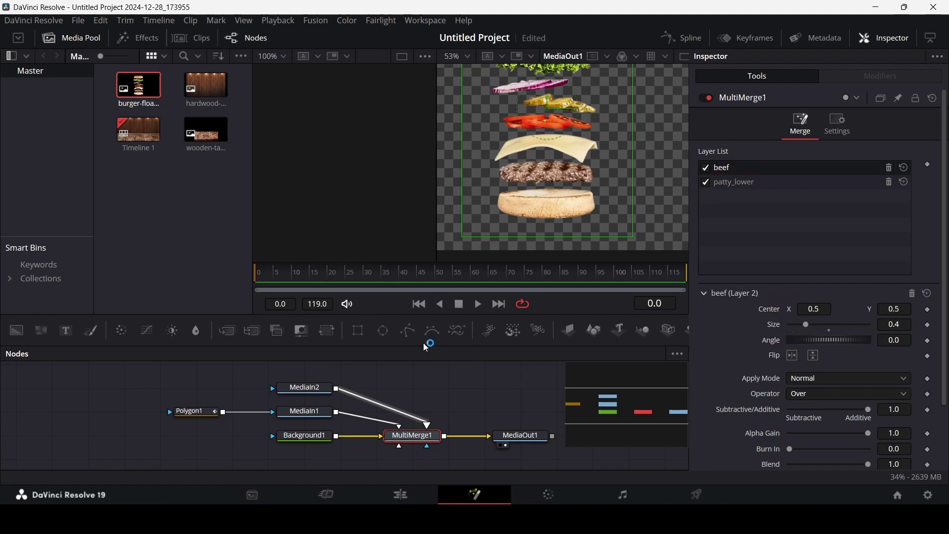
# Step: Attach a Polygon mask to MediaIn2 and draw a closed four-point shape around the beef patty
pyautogui.moveTo(408, 331); pyautogui.dragTo(285, 388)
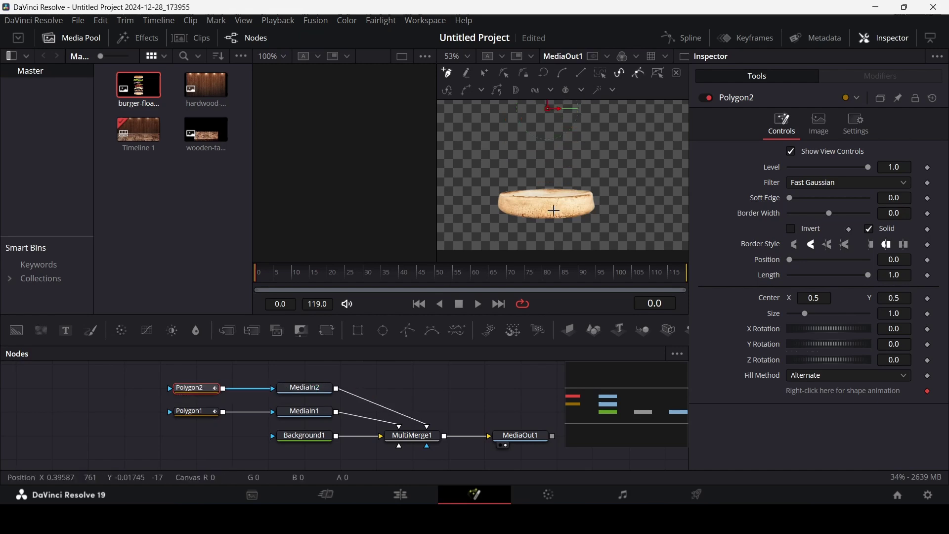
pyautogui.click(482, 192)
pyautogui.click(629, 187)
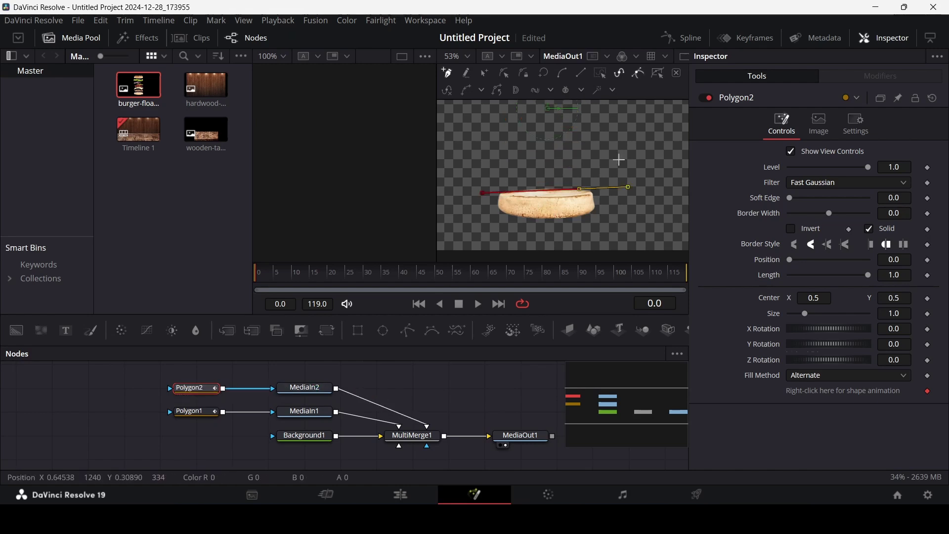
pyautogui.click(620, 159)
pyautogui.click(466, 162)
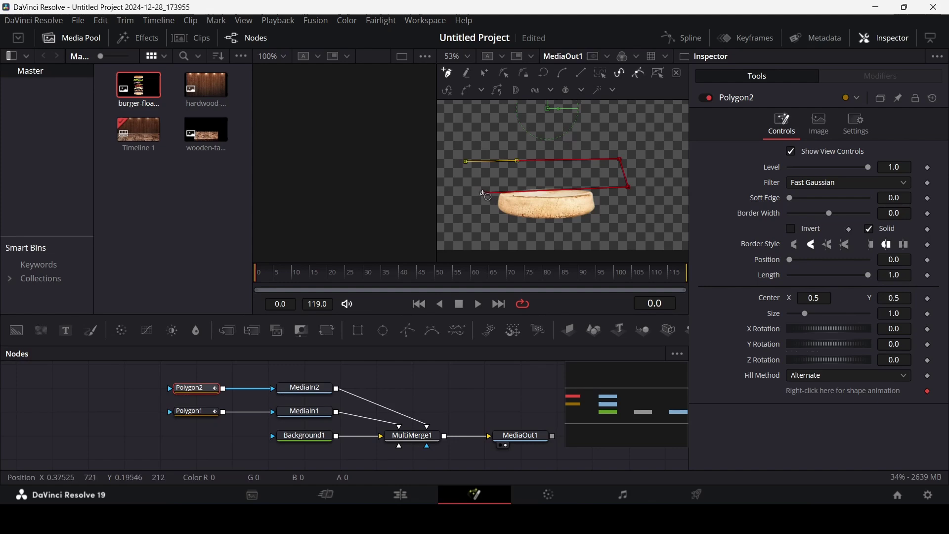
pyautogui.click(483, 193)
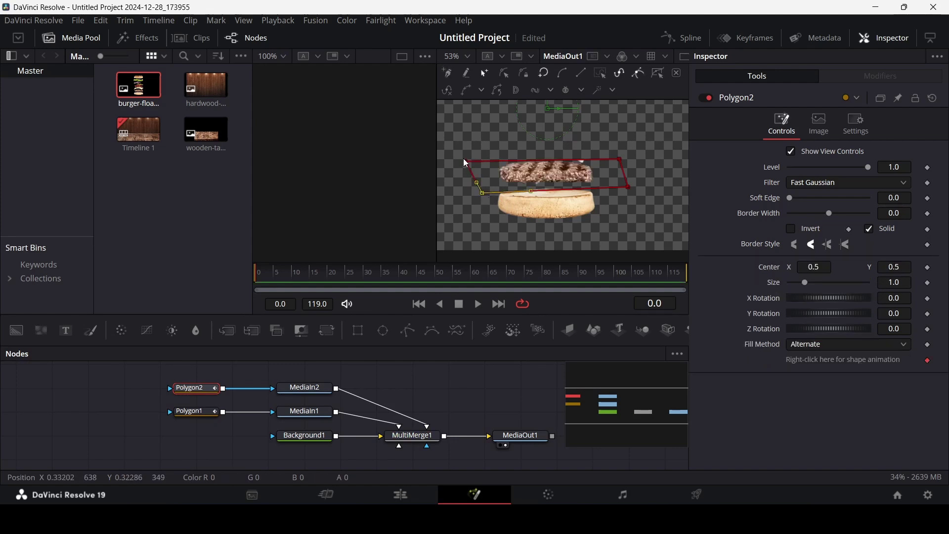
# Step: Fit Polygon2 closely to the beef patty by moving its corners and adding points along the upper edge, excluding the cheese
pyautogui.moveTo(465, 160); pyautogui.dragTo(484, 186)
pyautogui.moveTo(627, 186); pyautogui.dragTo(603, 170)
pyautogui.moveTo(515, 168); pyautogui.dragTo(510, 159)
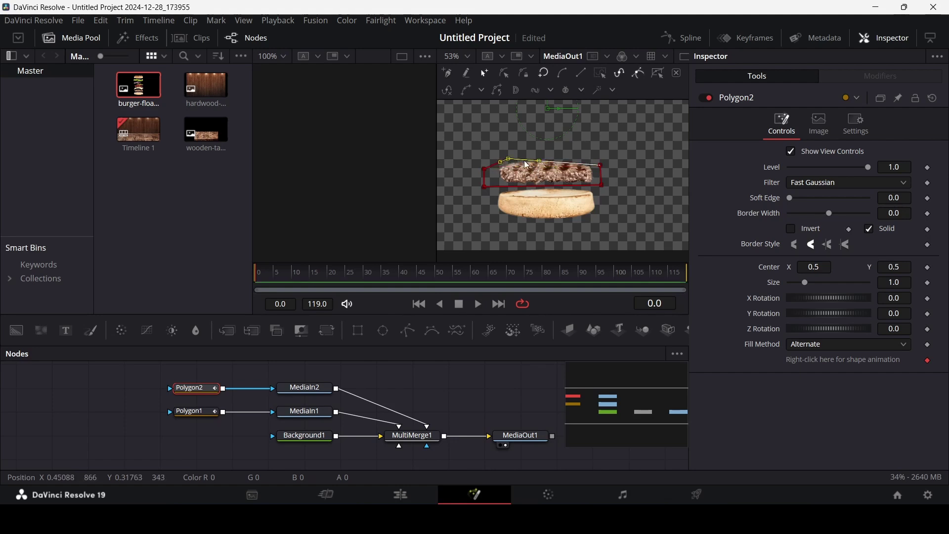
pyautogui.moveTo(578, 163); pyautogui.dragTo(588, 163)
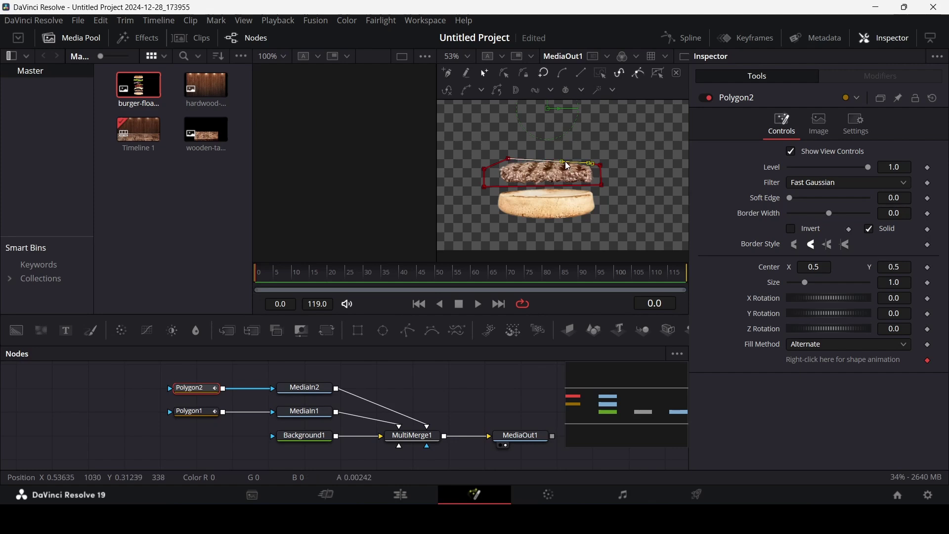
pyautogui.scroll(5, 592, 168)
pyautogui.moveTo(555, 159); pyautogui.dragTo(553, 157)
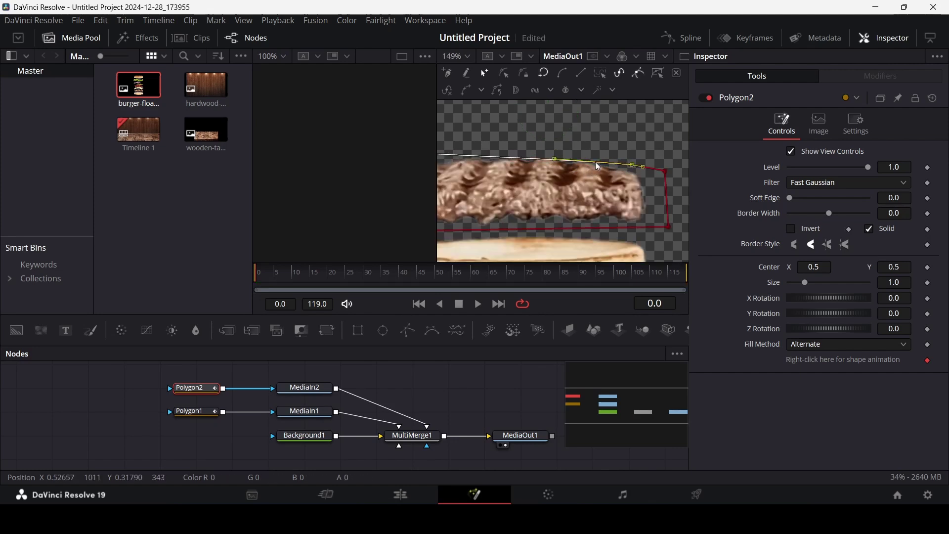
pyautogui.scroll(5, 617, 162)
pyautogui.moveTo(661, 169); pyautogui.dragTo(658, 177)
pyautogui.scroll(-8, 544, 171)
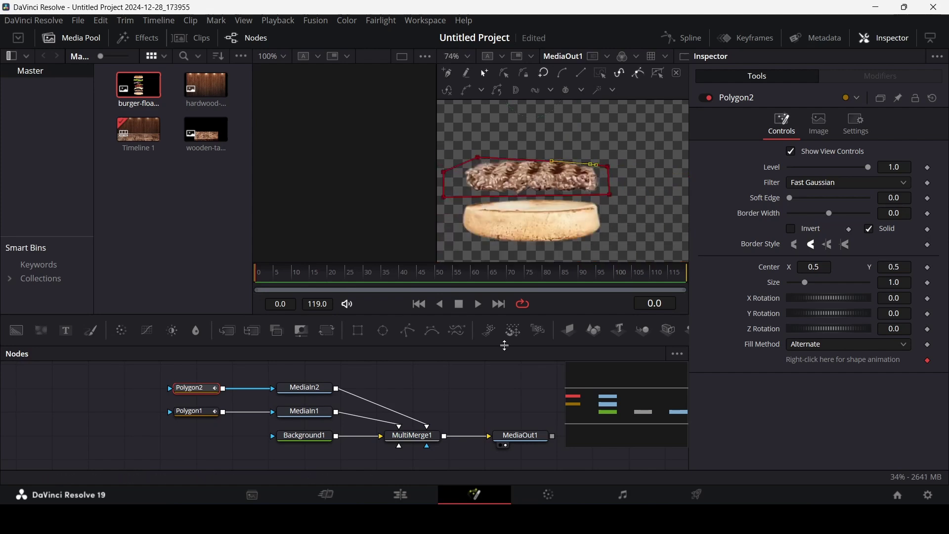
pyautogui.click(502, 386)
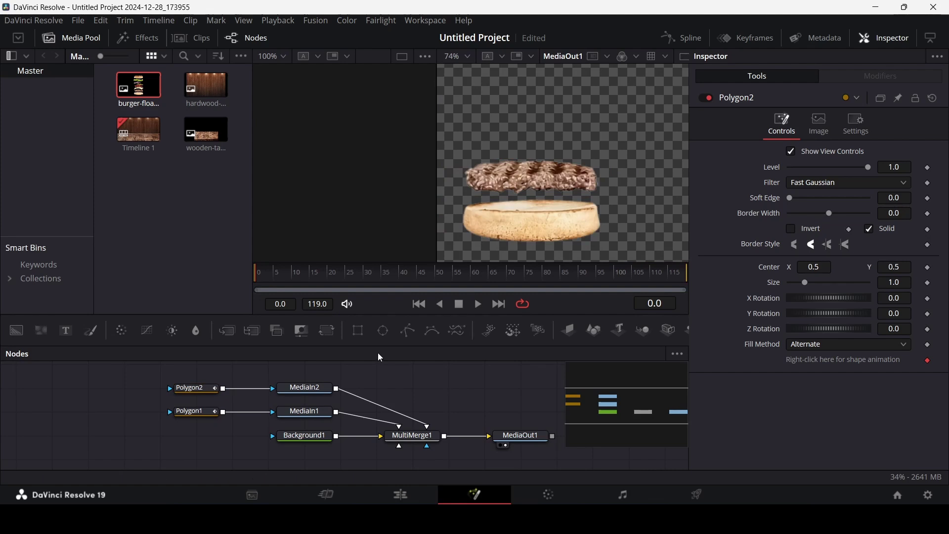
# Step: Add a third burger-floating.png node, attach a Polygon mask to it, and connect it to MultiMerge1
pyautogui.scroll(-2, 524, 184)
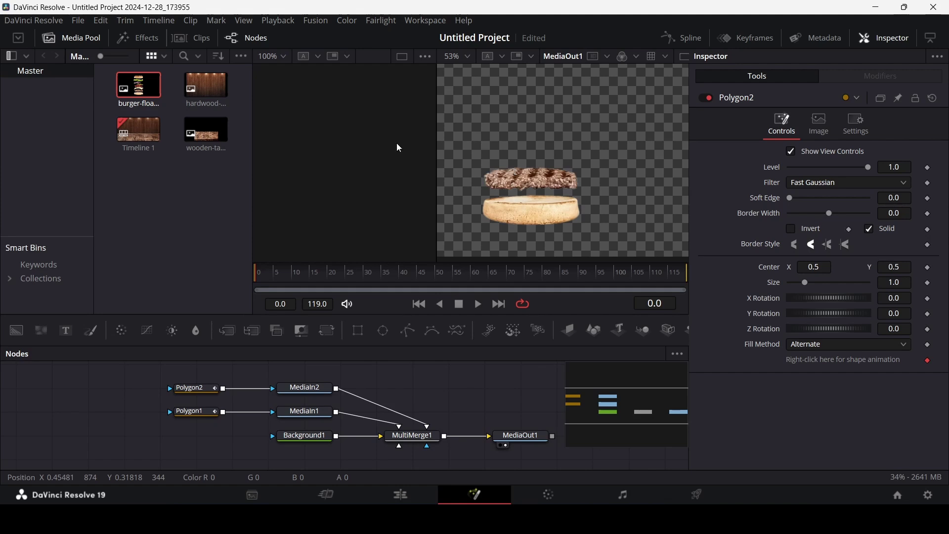
pyautogui.moveTo(139, 89); pyautogui.dragTo(316, 382)
pyautogui.moveTo(408, 330); pyautogui.dragTo(228, 386)
pyautogui.moveTo(338, 389); pyautogui.dragTo(419, 458)
# Step: Rename the MediaIn3 layer in MultiMerge1 as cheese
pyautogui.click(415, 458)
pyautogui.doubleClick(746, 167)
pyautogui.write('cheese')
pyautogui.press('Return')
# Step: Draw the closed Polygon3 mask shape around the cheese slice
pyautogui.click(196, 369)
pyautogui.click(474, 169)
pyautogui.click(477, 142)
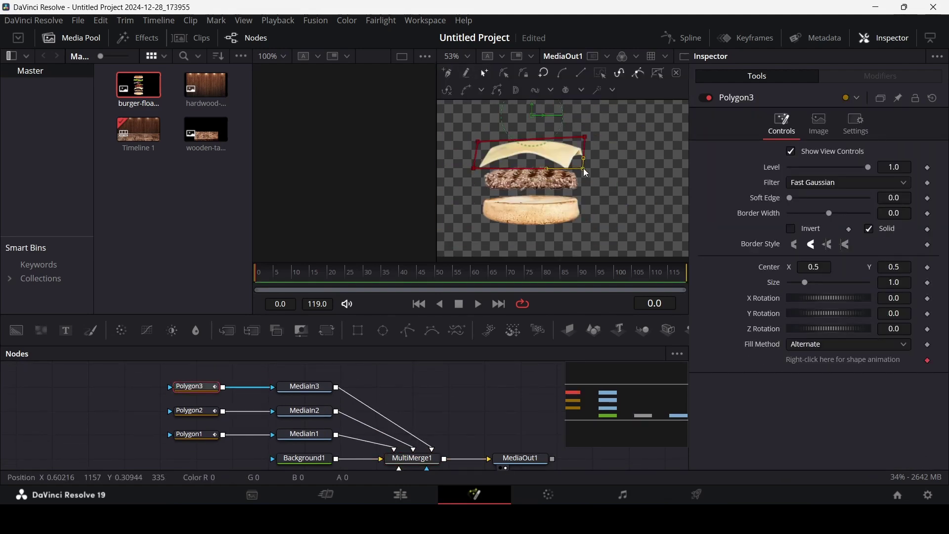
# Step: Adjust the Polygon3 points to follow the cheese slice's edges, and deselect the mask
pyautogui.scroll(3, 444, 154)
pyautogui.moveTo(600, 185); pyautogui.dragTo(599, 171)
pyautogui.scroll(-3, 665, 223)
pyautogui.scroll(3, 675, 212)
pyautogui.moveTo(670, 194); pyautogui.dragTo(675, 203)
pyautogui.scroll(5, 657, 196)
pyautogui.scroll(-8, 658, 190)
pyautogui.click(426, 392)
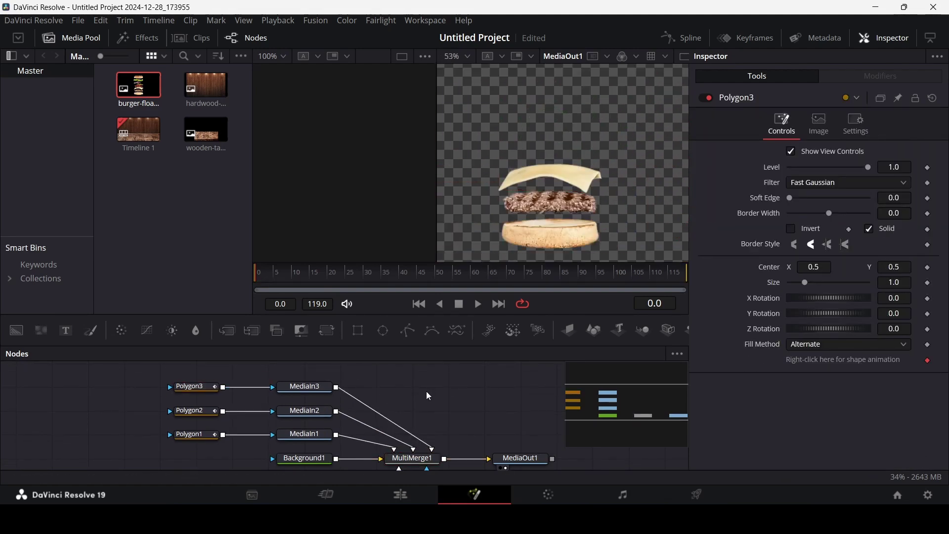
# Step: Add a fourth burger-floating.png node to MultiMerge1, set its layer size to 0.4, and rename the layer as tomato
pyautogui.moveTo(139, 84); pyautogui.dragTo(304, 365)
pyautogui.click(413, 441)
pyautogui.doubleClick(893, 325)
pyautogui.write('0.4')
pyautogui.doubleClick(746, 168)
pyautogui.write('tomato')
# Step: Draw the closed Polygon4 mask shape around the tomato slices
pyautogui.click(479, 141)
pyautogui.moveTo(481, 164); pyautogui.dragTo(499, 164)
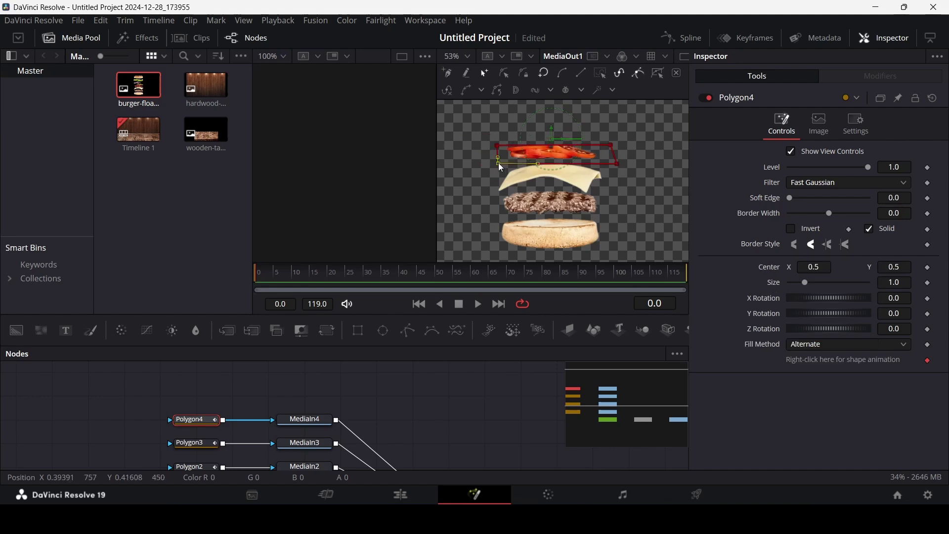
# Step: Add a fifth burger-floating.png node to MultiMerge1, set its layer size to 0.4, and rename the layer as pickle
pyautogui.scroll(-4, 517, 168)
pyautogui.moveTo(138, 85); pyautogui.dragTo(304, 391)
pyautogui.click(413, 440)
pyautogui.doubleClick(894, 325)
pyautogui.write('0.4')
pyautogui.doubleClick(746, 167)
pyautogui.write('pickle')
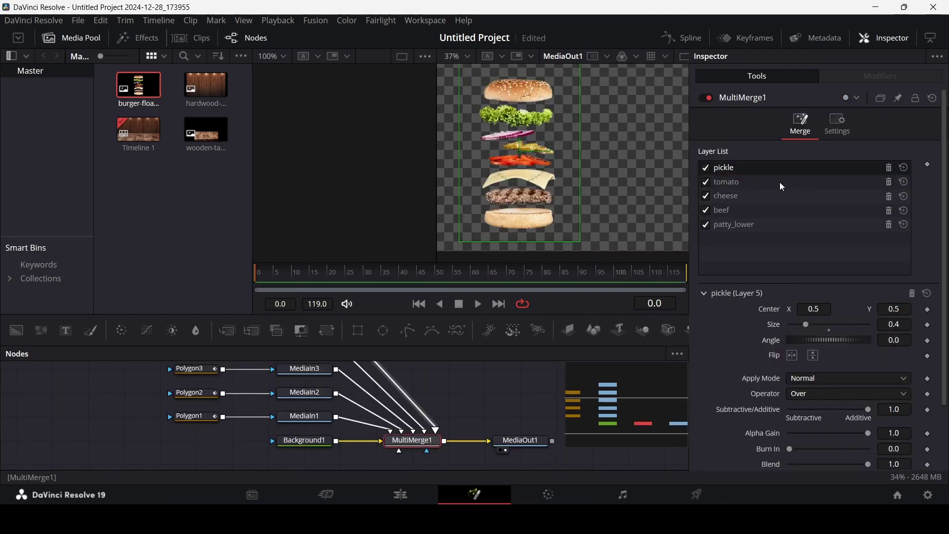
# Step: Add a Polygon mask to MediaIn5 and draw its closed shape around the pickle slices
pyautogui.click(304, 396)
pyautogui.click(408, 330)
pyautogui.scroll(4, 519, 151)
pyautogui.click(674, 150)
pyautogui.click(619, 142)
# Step: Add a sixth burger-floating.png node to MultiMerge1, set its layer size to 0.4, and rename the layer as onoin
pyautogui.moveTo(138, 84); pyautogui.dragTo(308, 372)
pyautogui.click(412, 420)
pyautogui.doubleClick(900, 324)
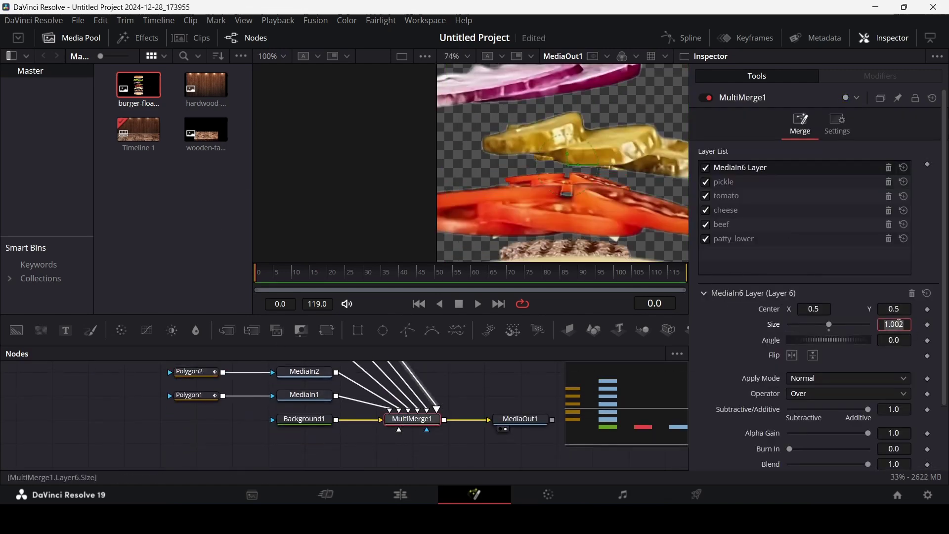
pyautogui.write('0.4')
pyautogui.doubleClick(746, 167)
pyautogui.write('onion')
# Step: Add a Polygon mask to MediaIn6 and draw its closed shape around the onion slices
pyautogui.scroll(4, 448, 395)
pyautogui.click(305, 388)
pyautogui.click(408, 331)
pyautogui.click(623, 184)
pyautogui.click(476, 218)
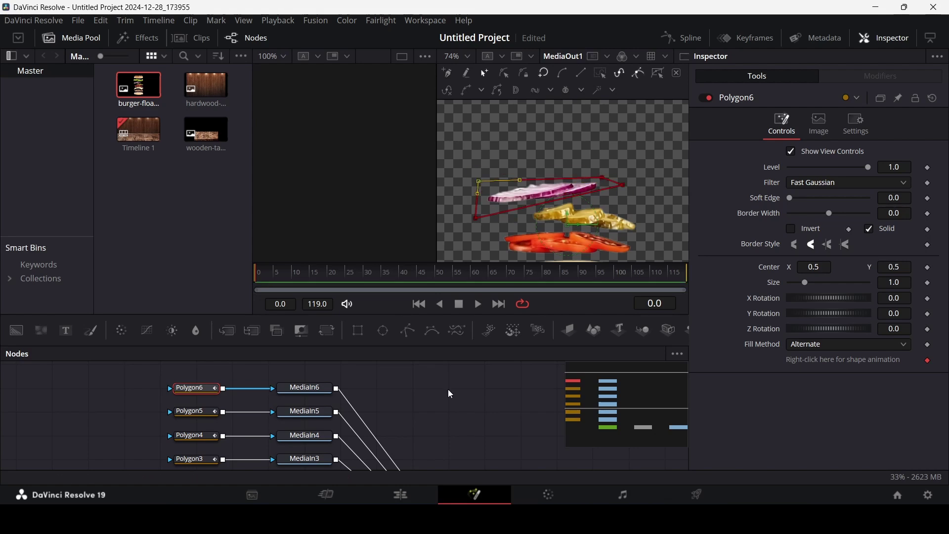
# Step: Add a seventh burger-floating.png node to MultiMerge1, set its layer size to 0.4, and rename the layer as lettuce
pyautogui.moveTo(139, 84); pyautogui.dragTo(304, 371)
pyautogui.click(412, 405)
pyautogui.doubleClick(894, 325)
pyautogui.write('0.4')
pyautogui.doubleClick(741, 166)
pyautogui.write('lettuce')
# Step: Add a Polygon mask to MediaIn7 and draw its closed shape around the lettuce
pyautogui.click(407, 331)
pyautogui.click(624, 237)
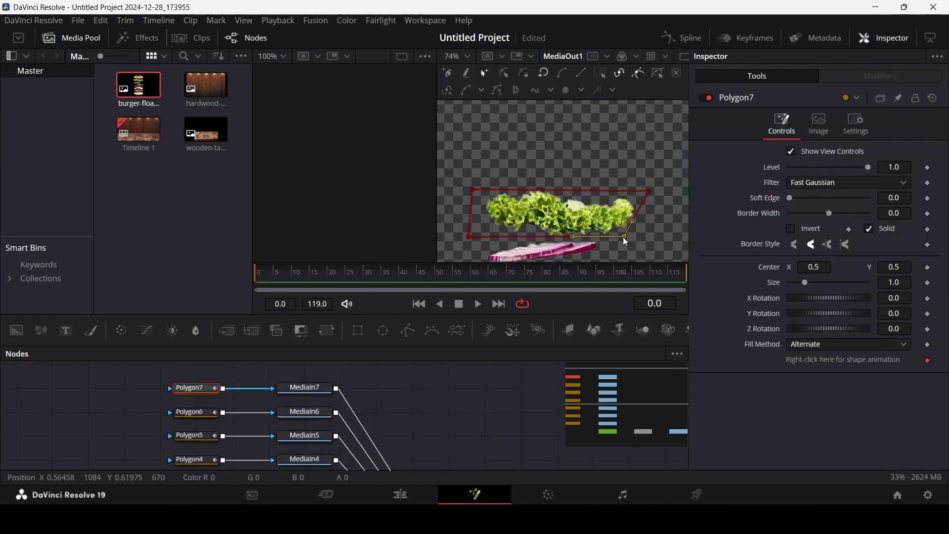
# Step: Add an eighth burger-floating.png node and draw a closed Polygon mask around the upper bun
pyautogui.moveTo(138, 84); pyautogui.dragTo(304, 368)
pyautogui.scroll(4, 447, 410)
pyautogui.click(407, 330)
pyautogui.click(451, 132)
pyautogui.click(650, 133)
pyautogui.click(451, 132)
pyautogui.scroll(-6, 560, 198)
pyautogui.scroll(-2, 560, 202)
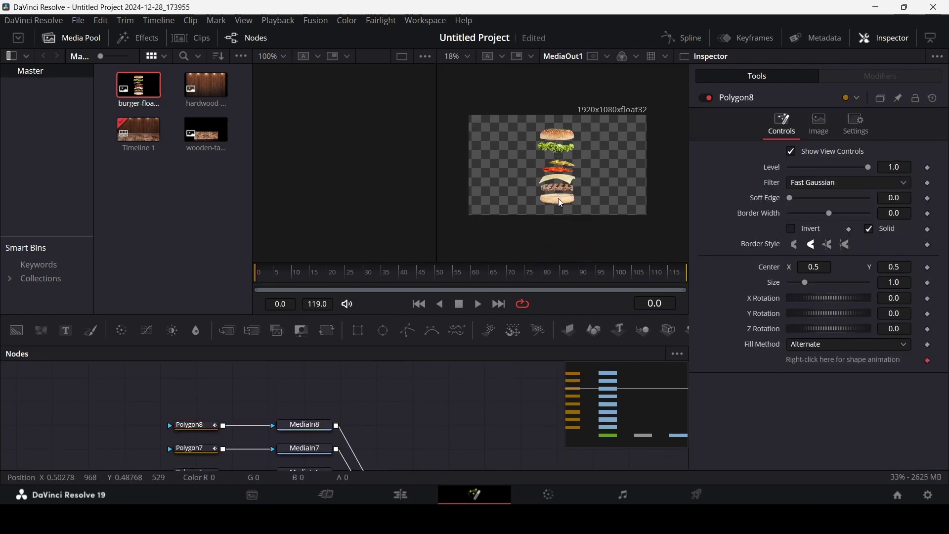
pyautogui.scroll(1, 558, 177)
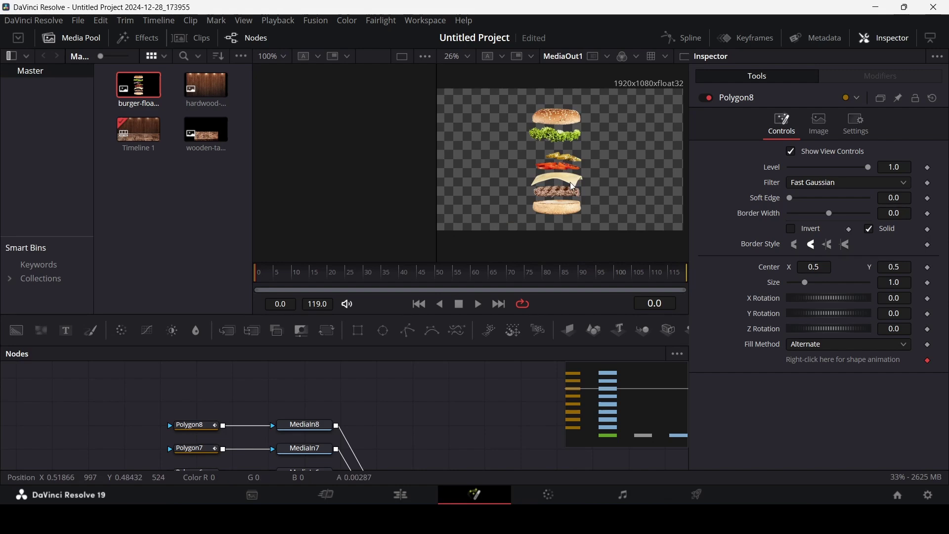
pyautogui.scroll(-2, 469, 390)
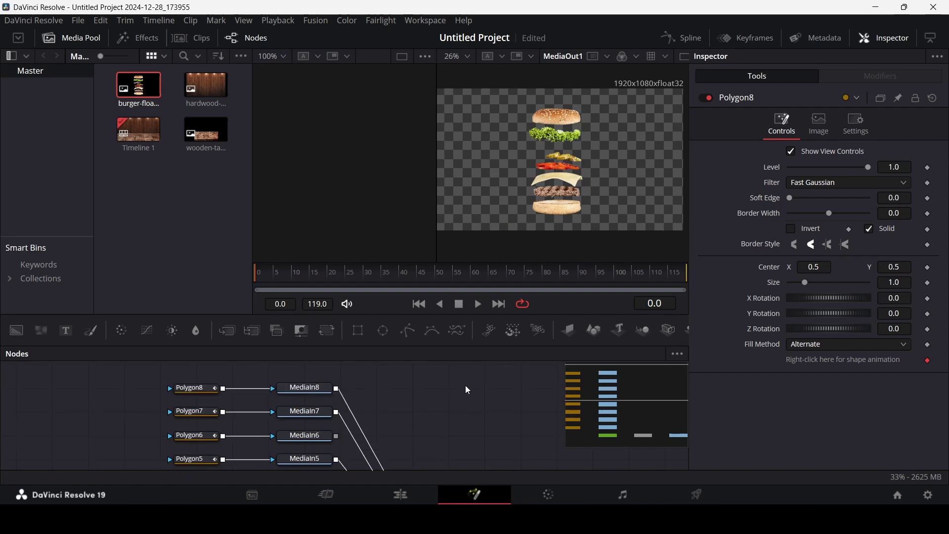
# Step: Reconnect the output of the masked onion node MediaIn6 to MultiMerge1
pyautogui.scroll(-2, 468, 390)
pyautogui.click(329, 405)
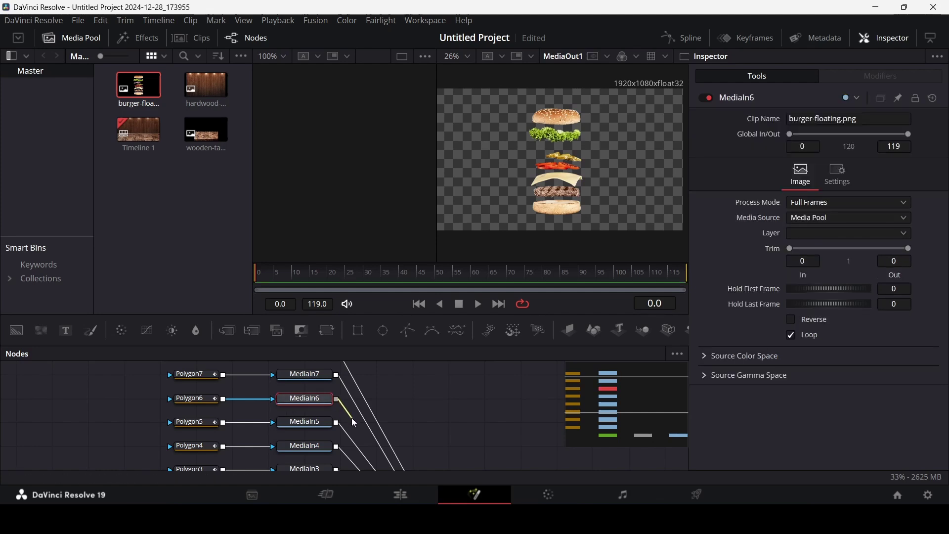
pyautogui.scroll(-4, 351, 418)
pyautogui.moveTo(374, 425); pyautogui.dragTo(415, 467)
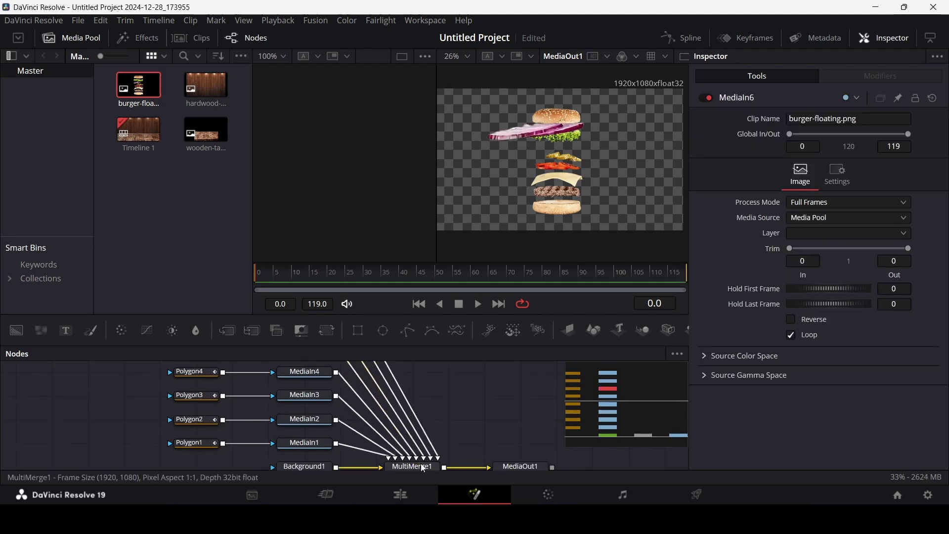
# Step: Set the size of the MediaIn6 layer in MultiMerge1 to 0.4
pyautogui.scroll(4, 455, 410)
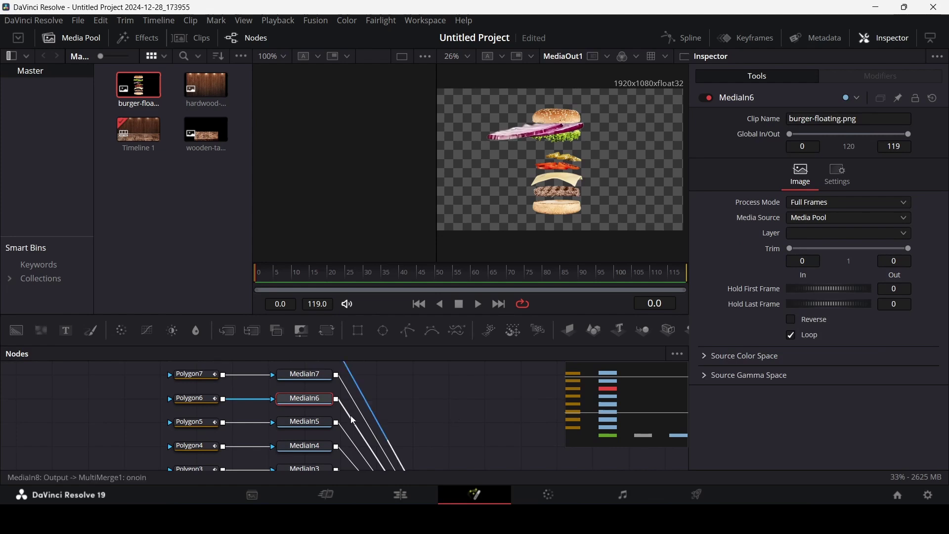
pyautogui.scroll(-4, 445, 435)
pyautogui.click(413, 441)
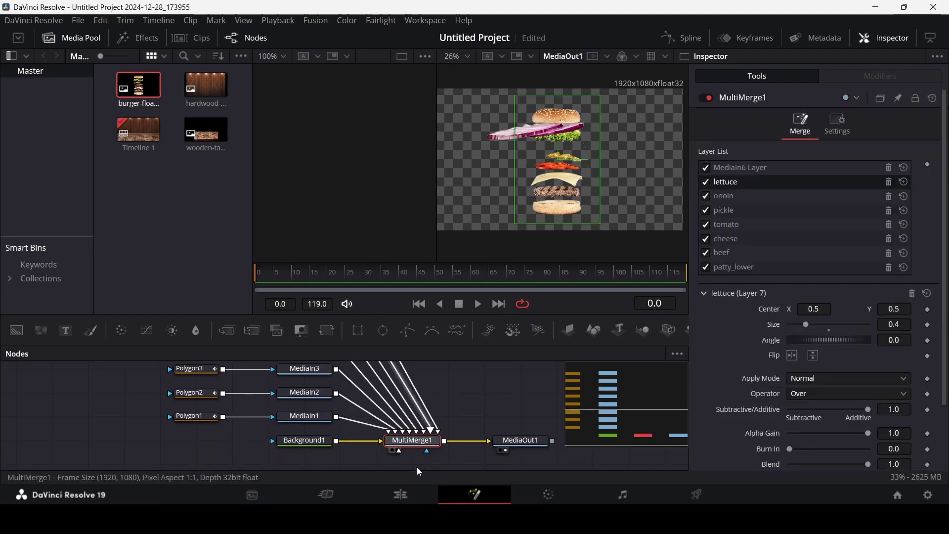
pyautogui.click(744, 173)
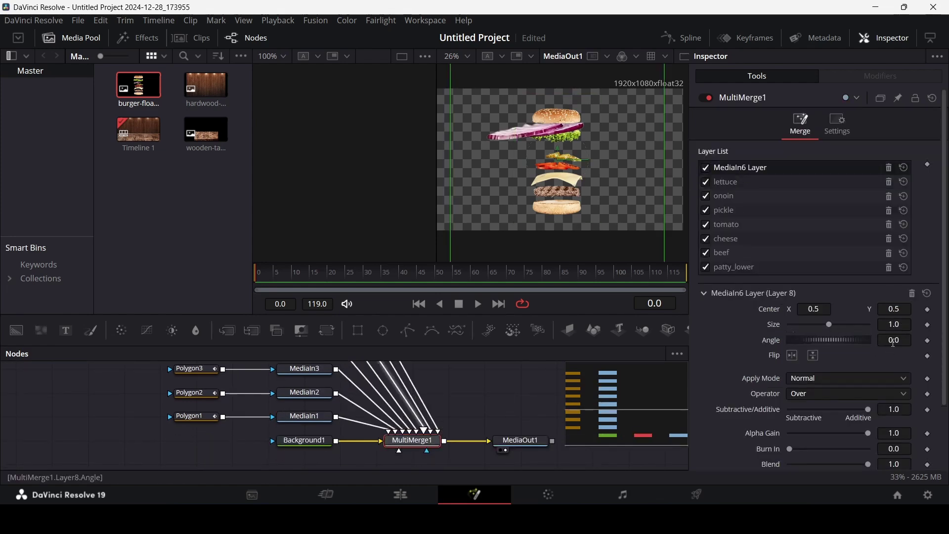
pyautogui.write('0.4')
pyautogui.press('Tab')
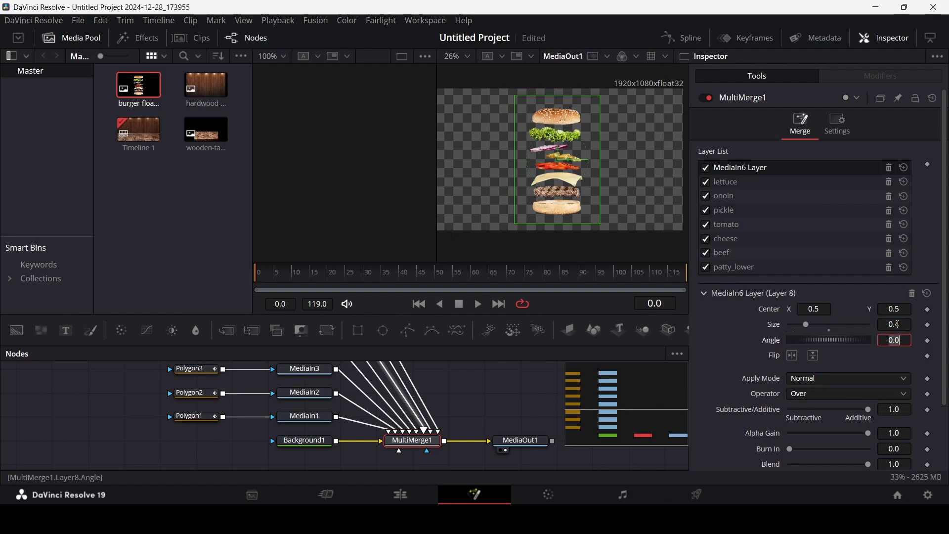
# Step: Toggle the onoin layer's visibility off and on to identify its ingredient, and rename that layer as patty upper
pyautogui.click(706, 196)
pyautogui.click(706, 196)
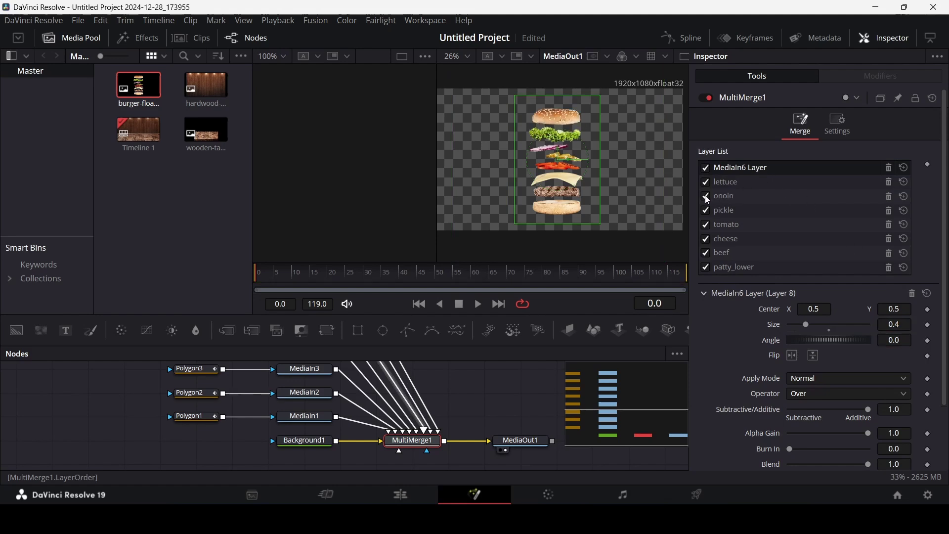
pyautogui.click(732, 197)
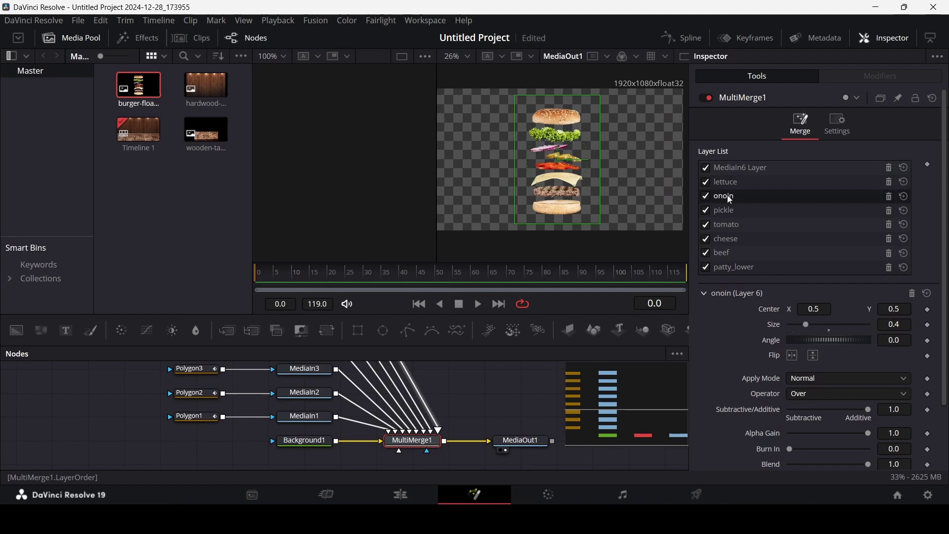
pyautogui.doubleClick(729, 197)
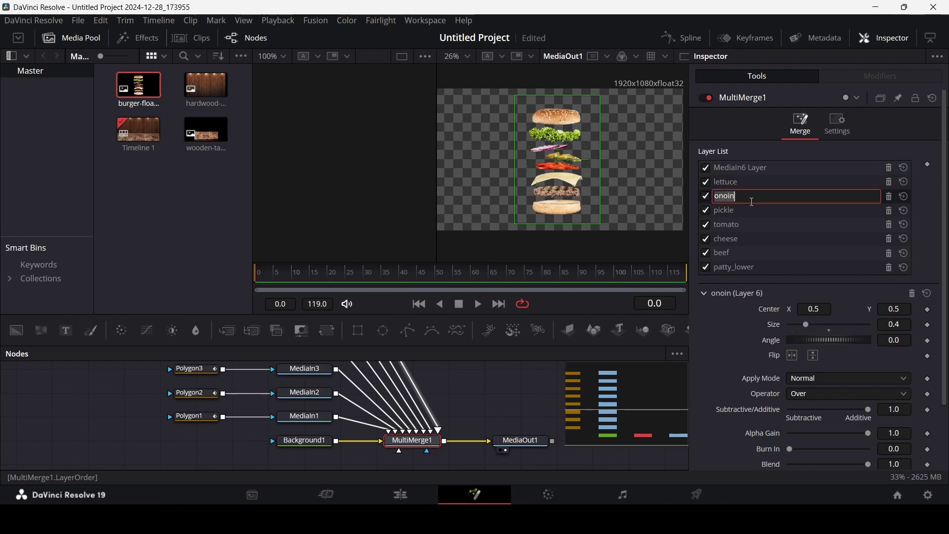
pyautogui.write('patty')
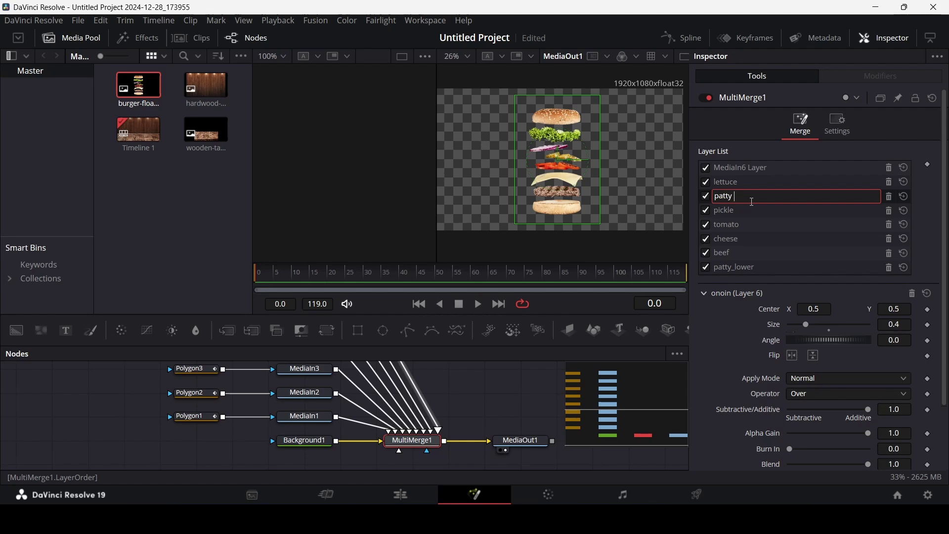
pyautogui.write(' upper')
pyautogui.press('Return')
# Step: Swap the MediaIn6 and patty upper layers in MultiMerge1's order, and rename the MediaIn6 layer as onoin
pyautogui.click(753, 168)
pyautogui.moveTo(747, 168)
pyautogui.mouseDown()
pyautogui.moveTo(752, 203)
pyautogui.moveTo(746, 168)
pyautogui.mouseUp()
pyautogui.click(753, 196)
pyautogui.click(755, 196)
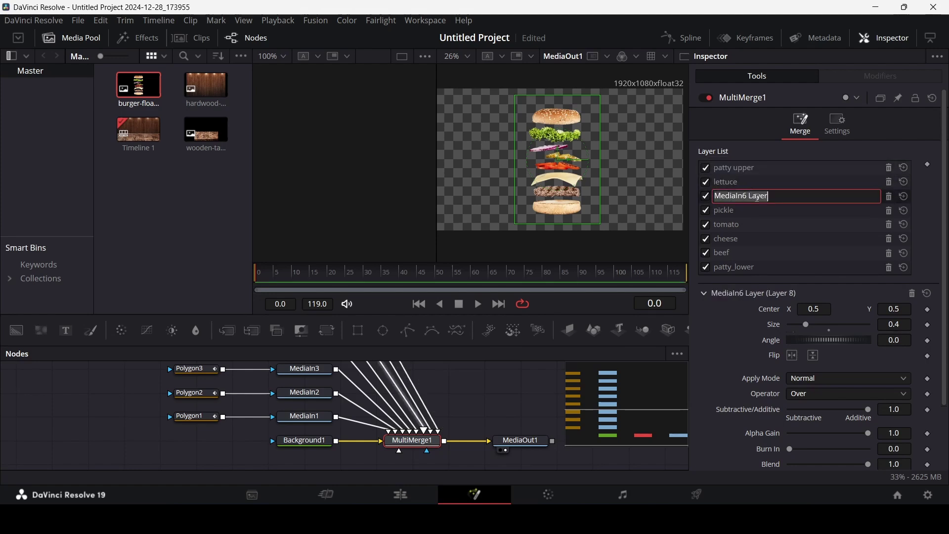
pyautogui.write('onoin')
pyautogui.press('Return')
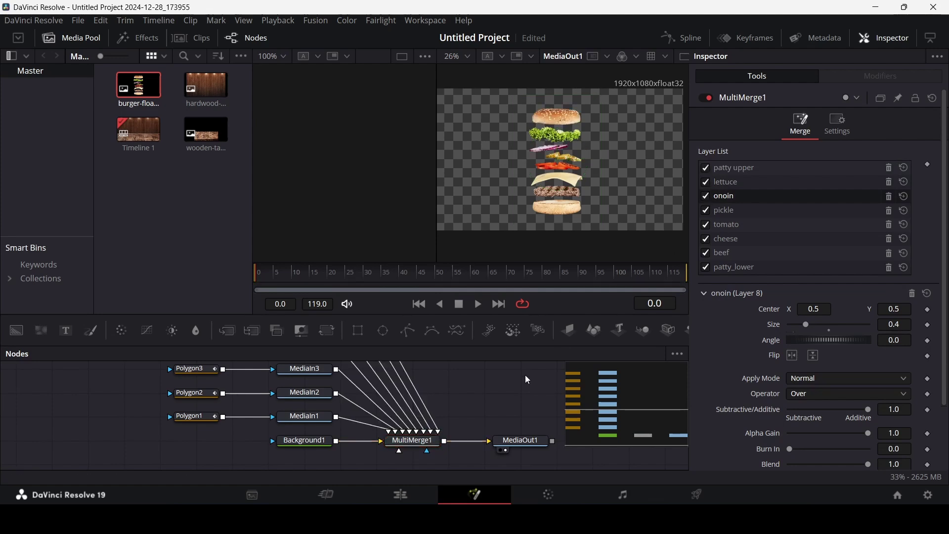
pyautogui.scroll(2, 527, 378)
pyautogui.scroll(2, 525, 377)
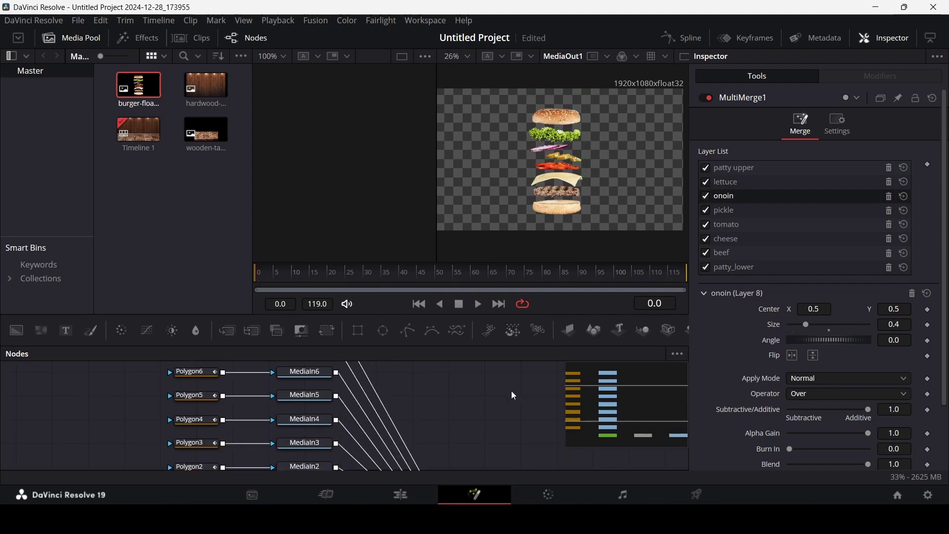
pyautogui.scroll(2, 512, 392)
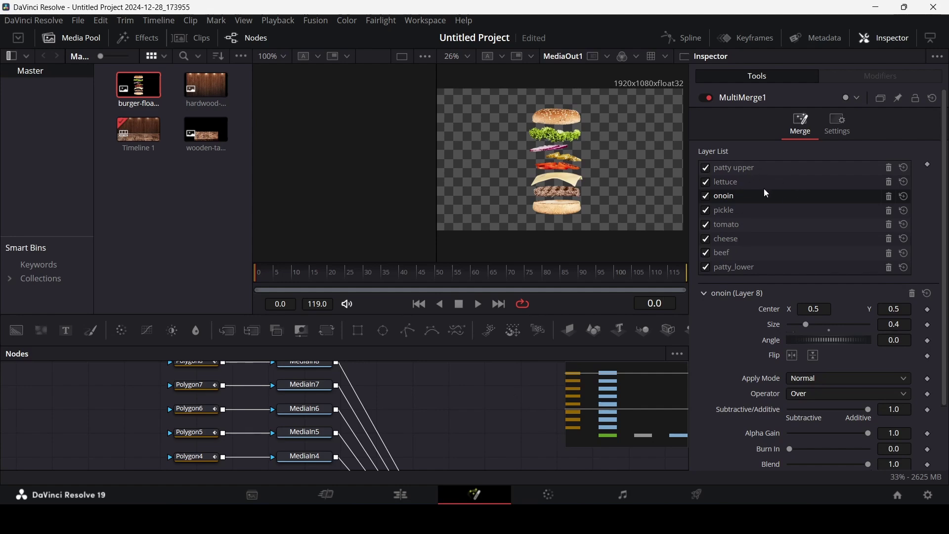
pyautogui.scroll(-3, 764, 198)
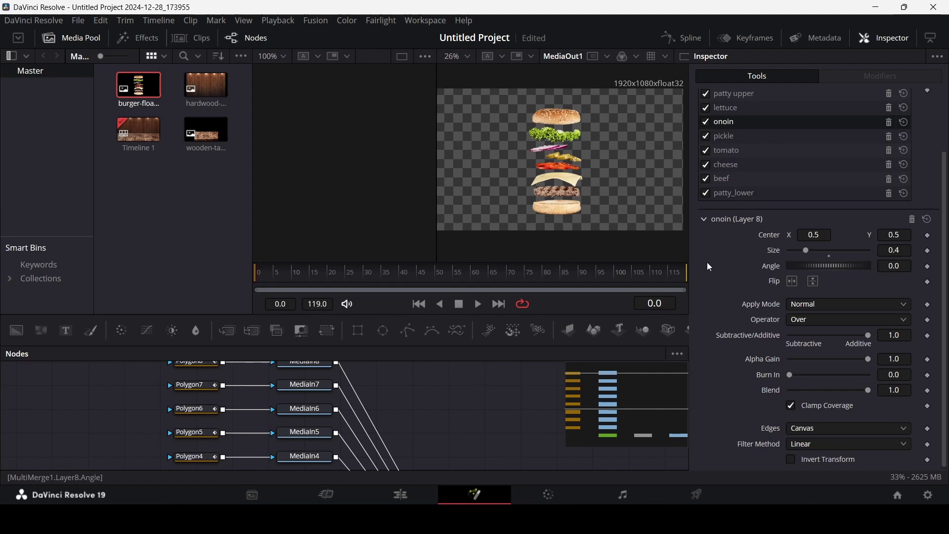
pyautogui.scroll(3, 707, 262)
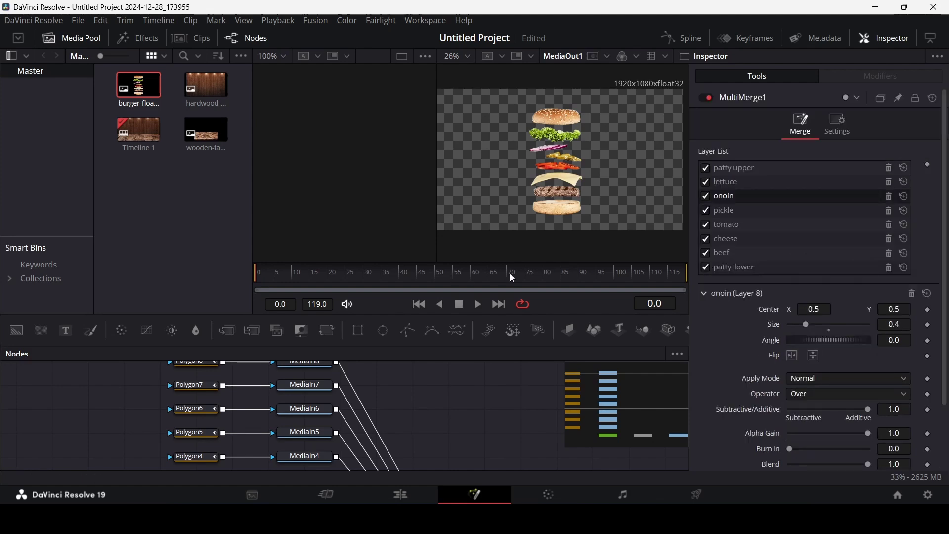
# Step: Add a Center keyframe to the patty_lower layer at frame 70
pyautogui.moveTo(513, 279); pyautogui.dragTo(329, 282)
pyautogui.moveTo(474, 287); pyautogui.dragTo(509, 286)
pyautogui.scroll(-2, 751, 283)
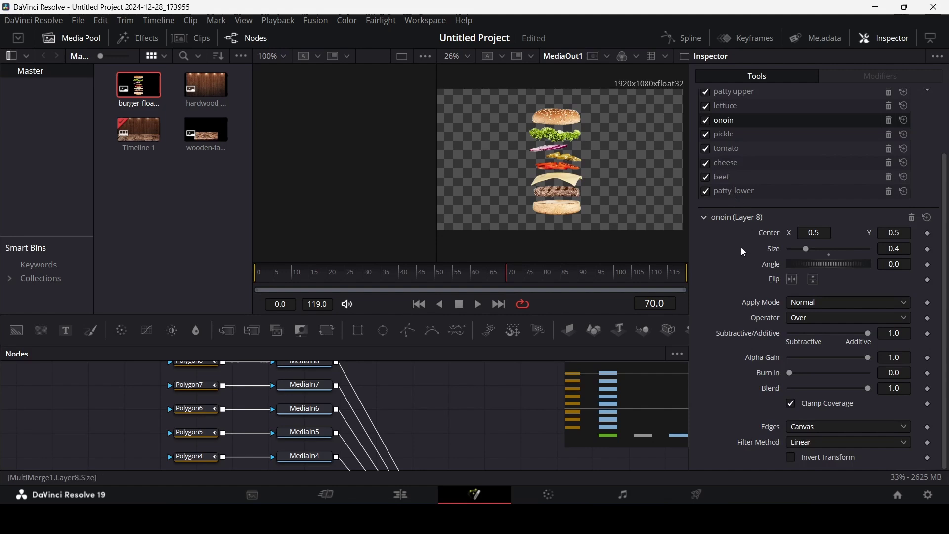
pyautogui.scroll(2, 741, 247)
pyautogui.click(744, 268)
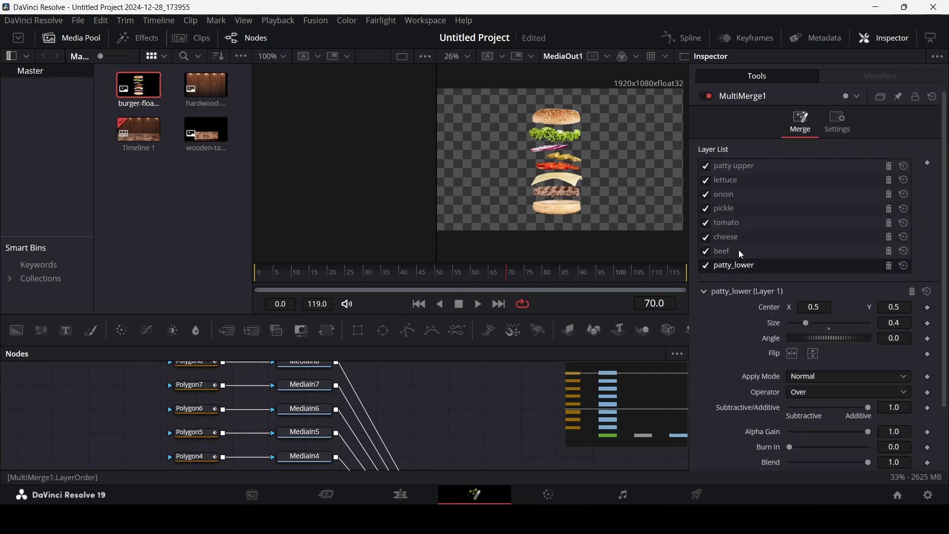
pyautogui.click(931, 310)
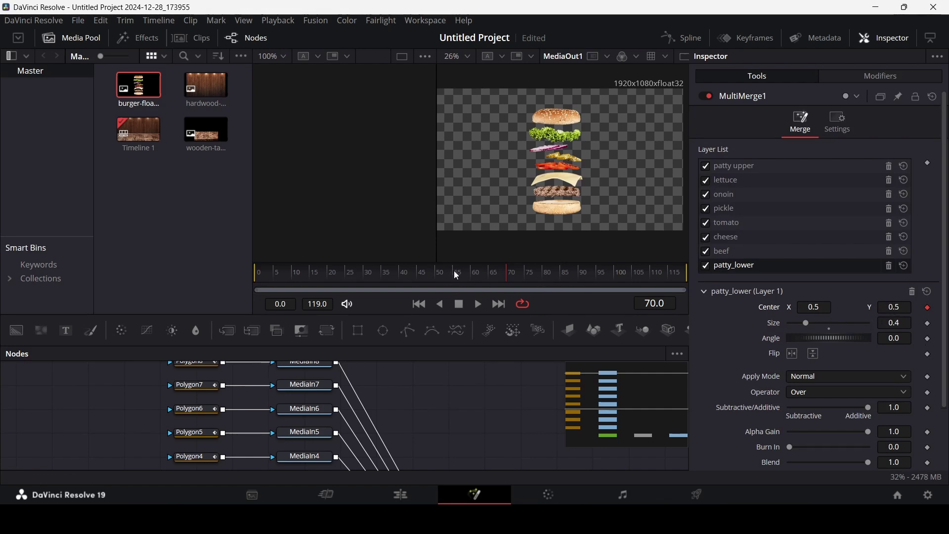
# Step: Add a Center keyframe to the patty_lower layer at frame 0
pyautogui.moveTo(457, 276); pyautogui.dragTo(226, 285)
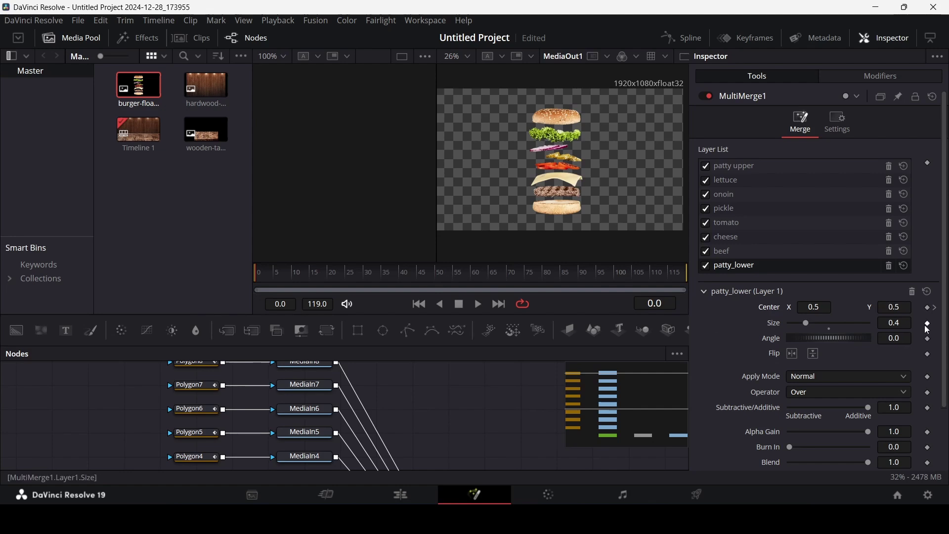
pyautogui.click(902, 308)
pyautogui.click(930, 308)
# Step: At frame 70, try 0.3 and 0.4 for patty_lower's Center Y, and set it to 0.45
pyautogui.click(936, 307)
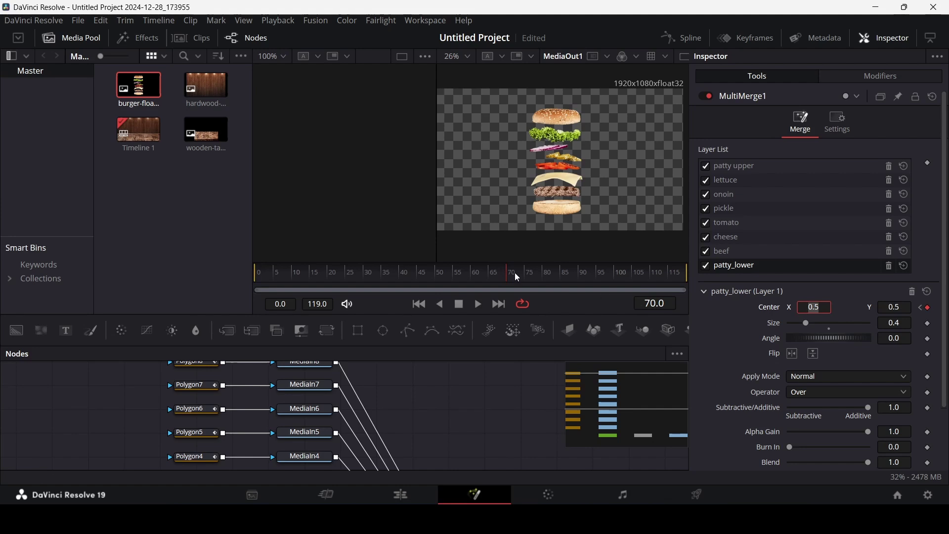
pyautogui.click(901, 307)
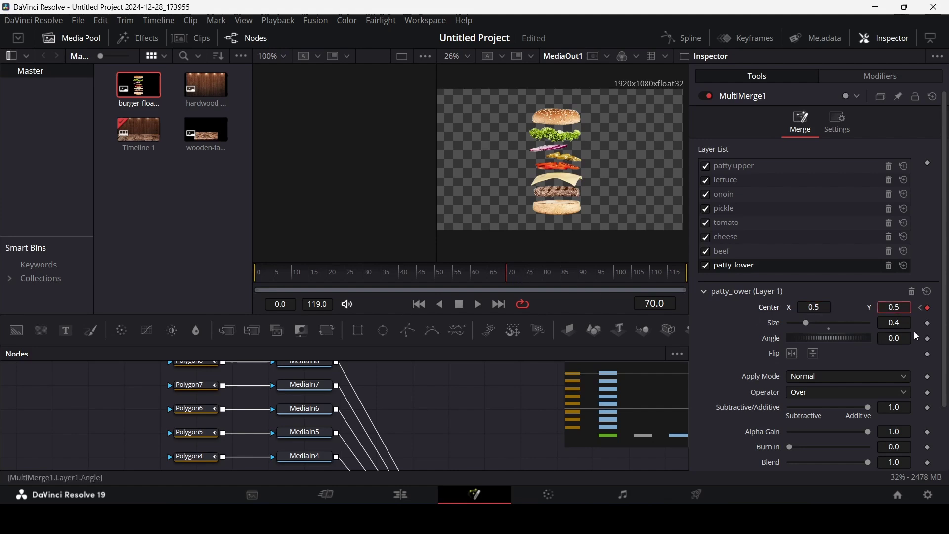
pyautogui.press('BackSpace')
pyautogui.write('3')
pyautogui.press('Tab')
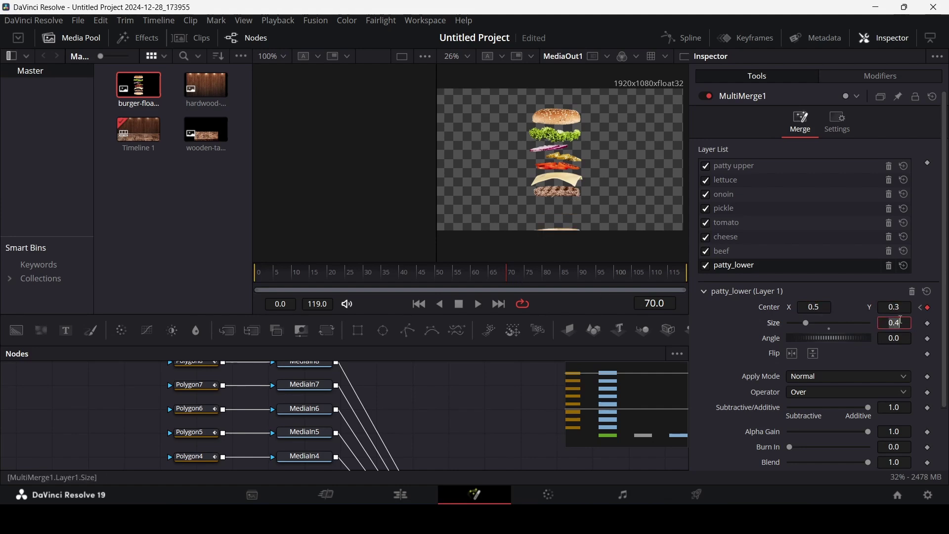
pyautogui.hotkey('shift', 'Tab')
pyautogui.press('BackSpace')
pyautogui.write('4')
pyautogui.press('Tab')
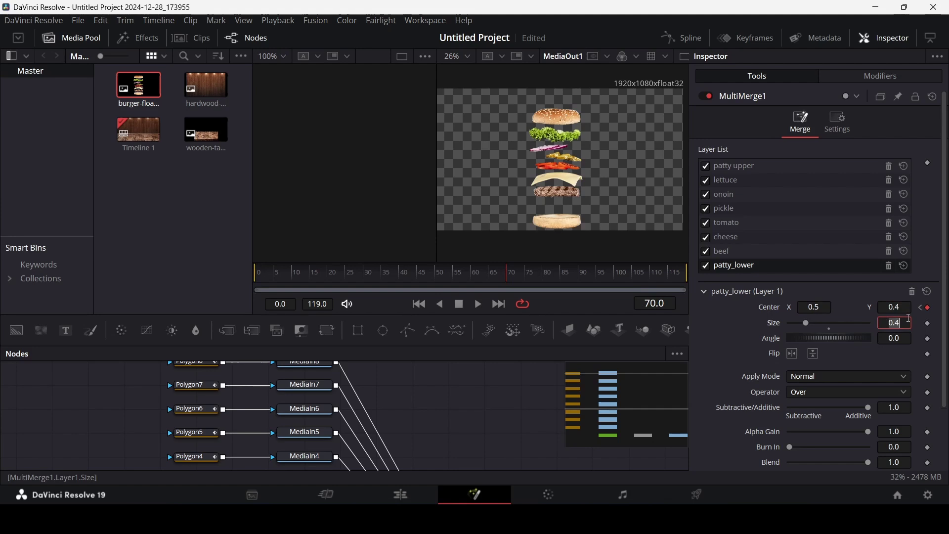
pyautogui.hotkey('shift', 'Tab')
pyautogui.write('5')
pyautogui.press('Tab')
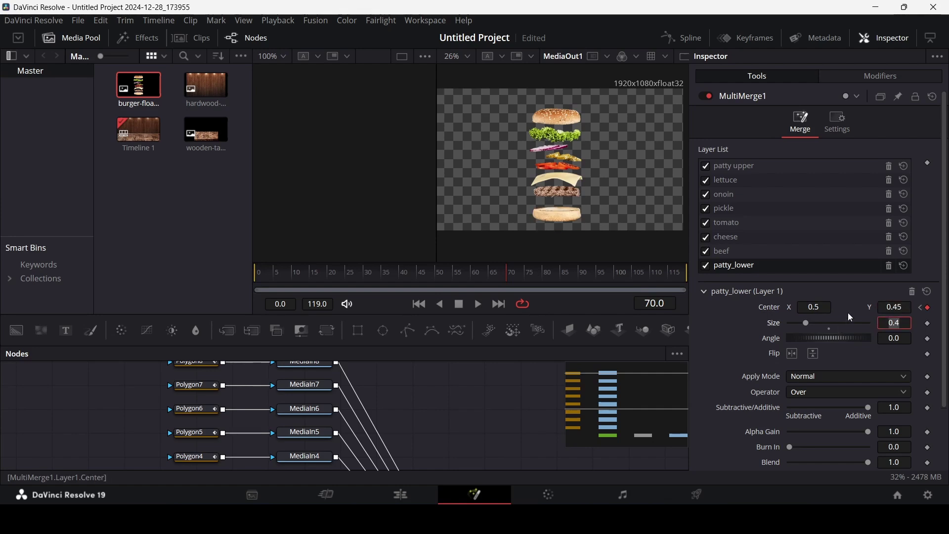
pyautogui.click(740, 319)
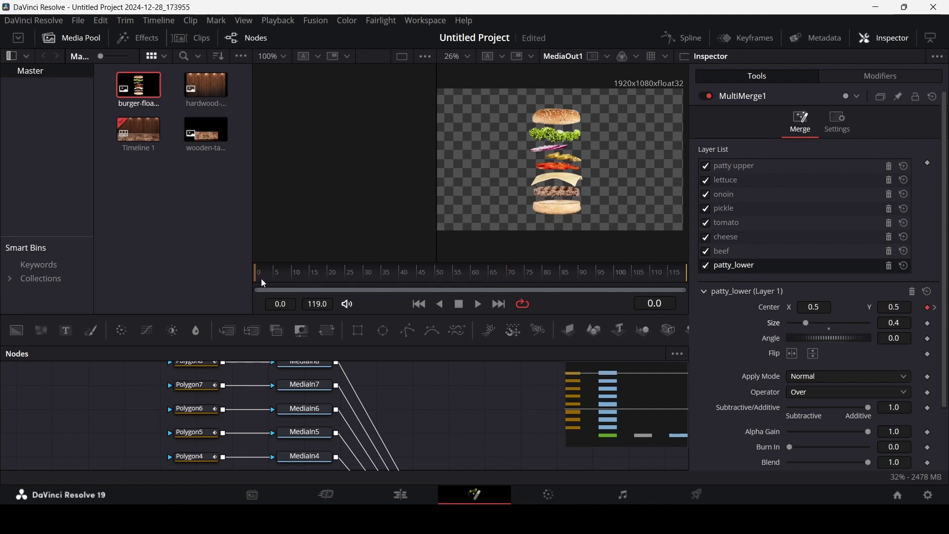
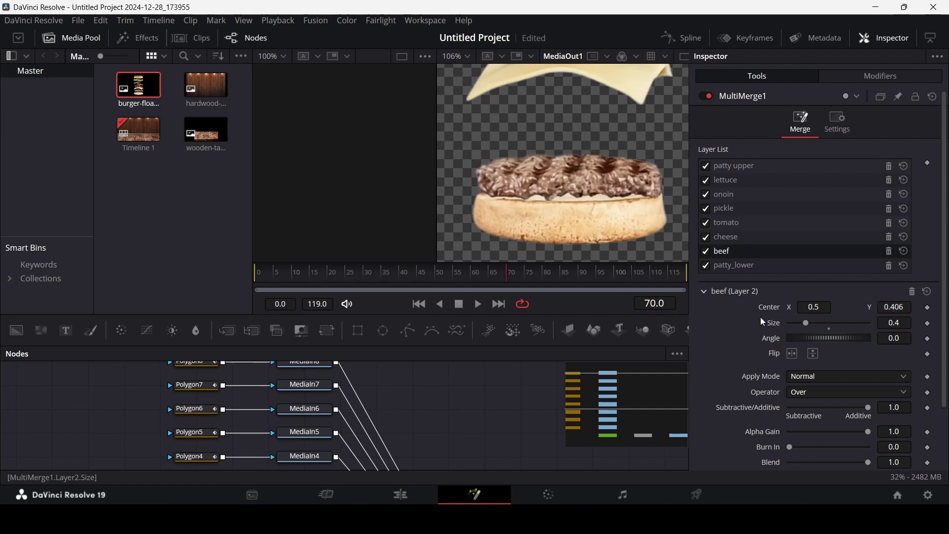
# Step: Add a Center keyframe to the beef layer at frame 70, and set its Center Y to 0.49 at frame 0
pyautogui.click(928, 307)
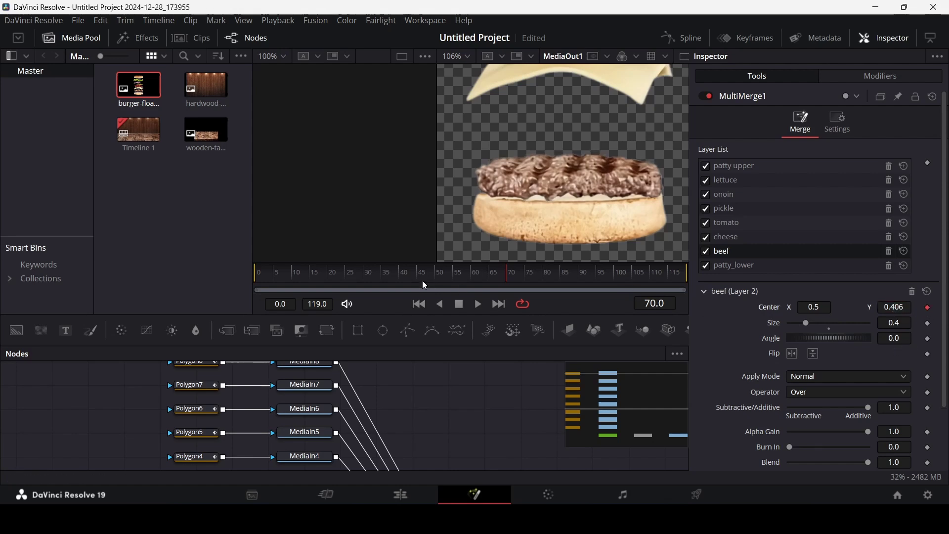
pyautogui.moveTo(420, 280); pyautogui.dragTo(241, 280)
pyautogui.moveTo(894, 307); pyautogui.dragTo(913, 307)
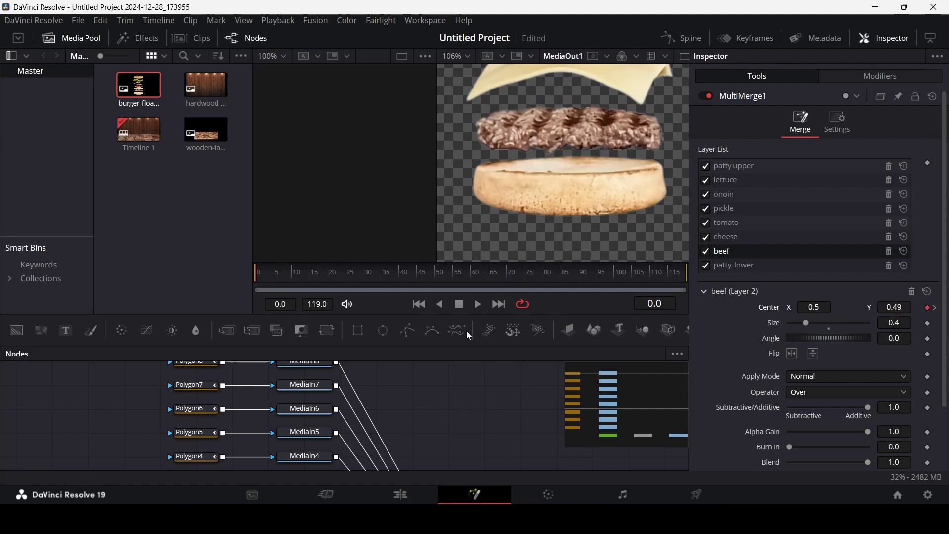
# Step: Keyframe the cheese layer's Center at frame 0, and set its Center Y to 0.344 at frame 71
pyautogui.click(727, 238)
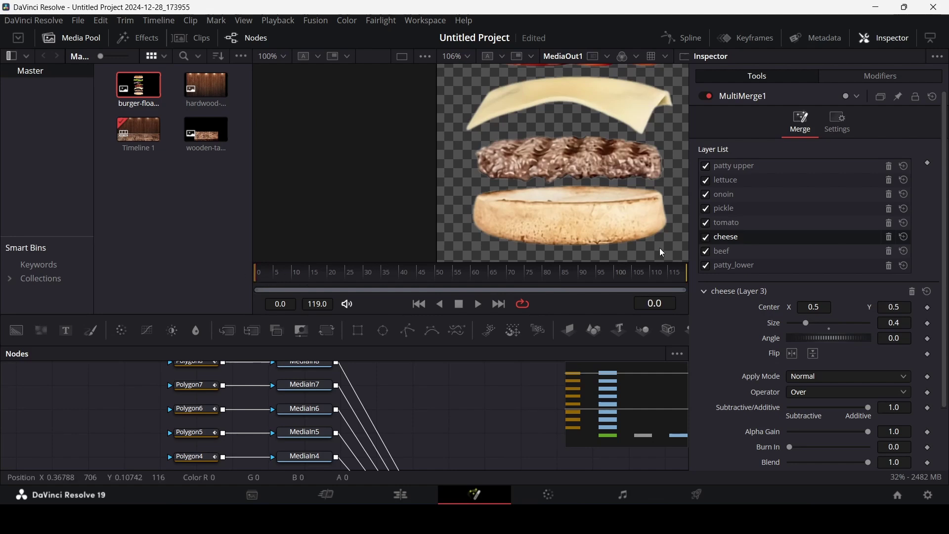
pyautogui.click(928, 307)
pyautogui.click(527, 281)
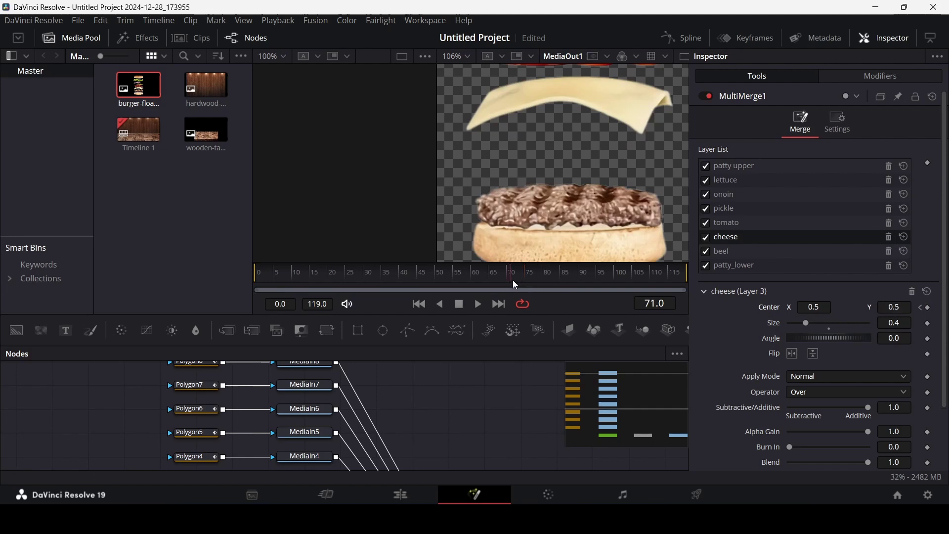
pyautogui.moveTo(898, 308); pyautogui.dragTo(862, 310)
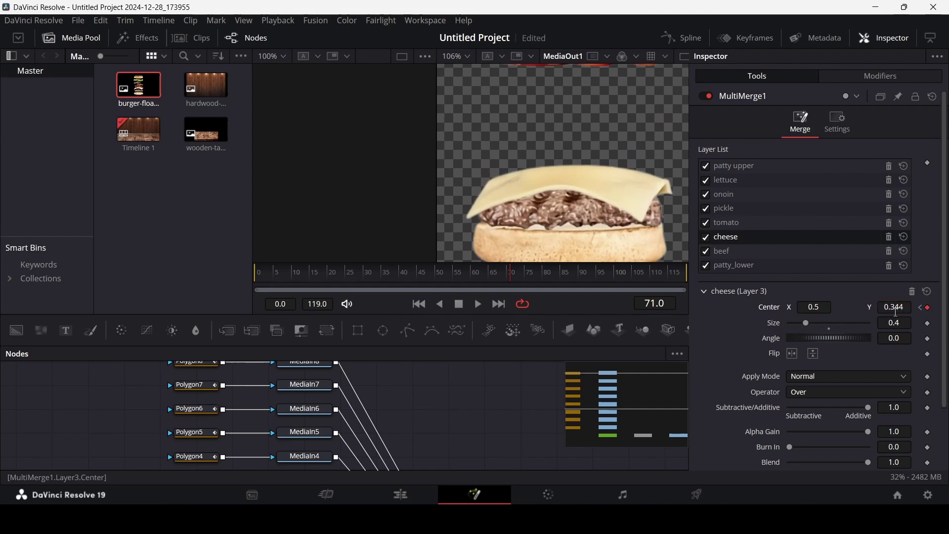
# Step: Keyframe the tomato layer's Center at frame 0, and set its Center Y to 0.292 at frame 72
pyautogui.click(746, 224)
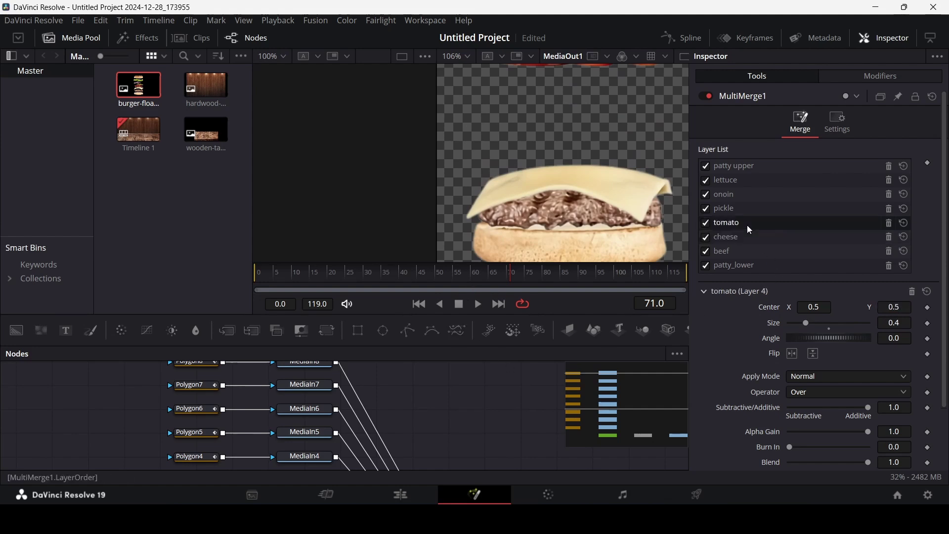
pyautogui.moveTo(472, 279); pyautogui.dragTo(250, 273)
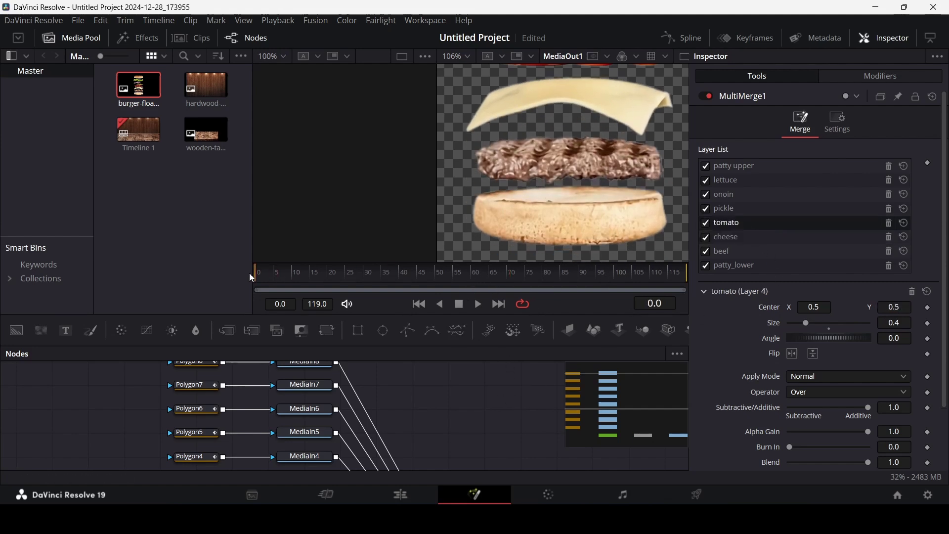
pyautogui.scroll(5, 568, 217)
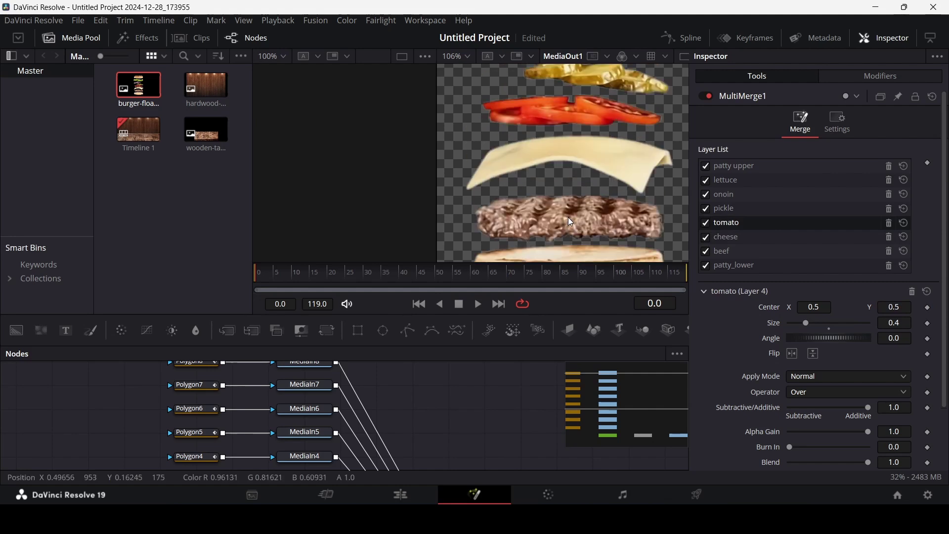
pyautogui.click(929, 308)
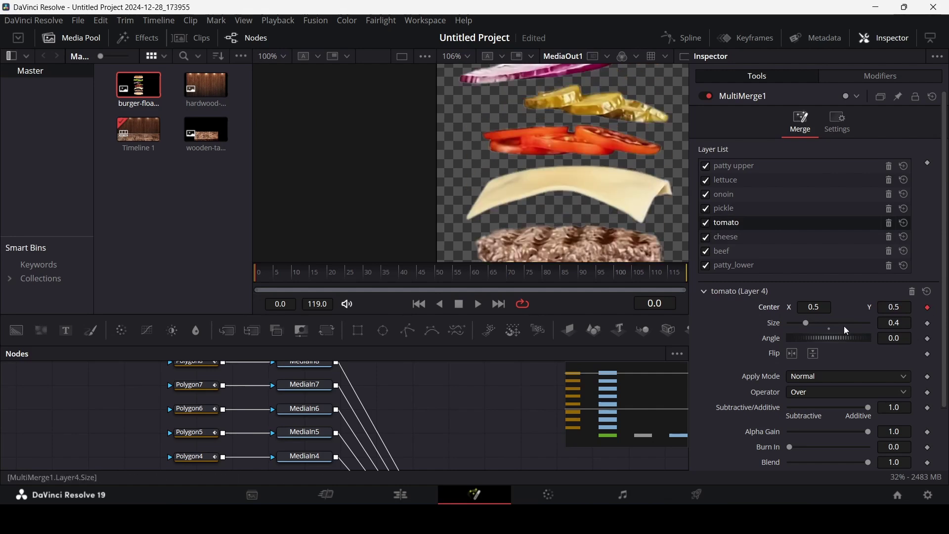
pyautogui.moveTo(489, 279); pyautogui.dragTo(515, 281)
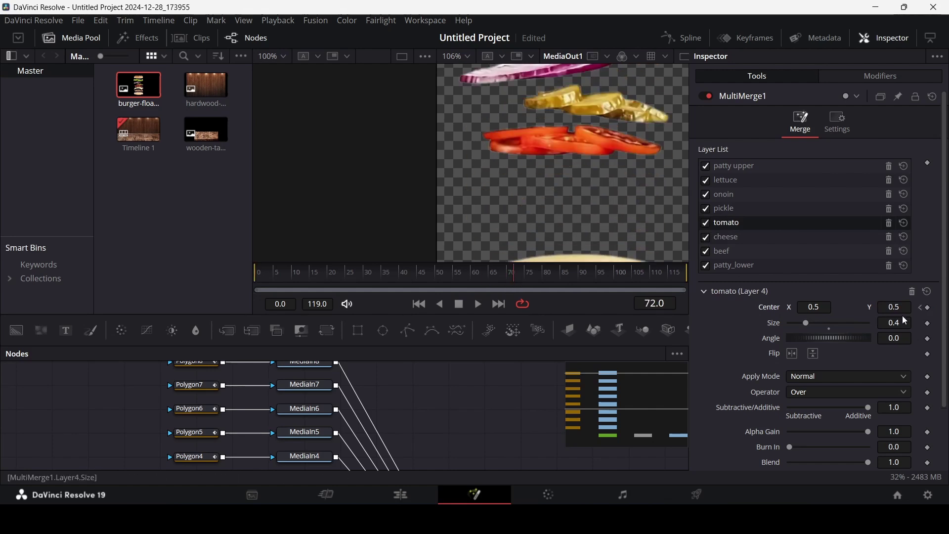
pyautogui.moveTo(897, 308); pyautogui.dragTo(812, 308)
pyautogui.scroll(-2, 646, 218)
pyautogui.scroll(-2, 650, 221)
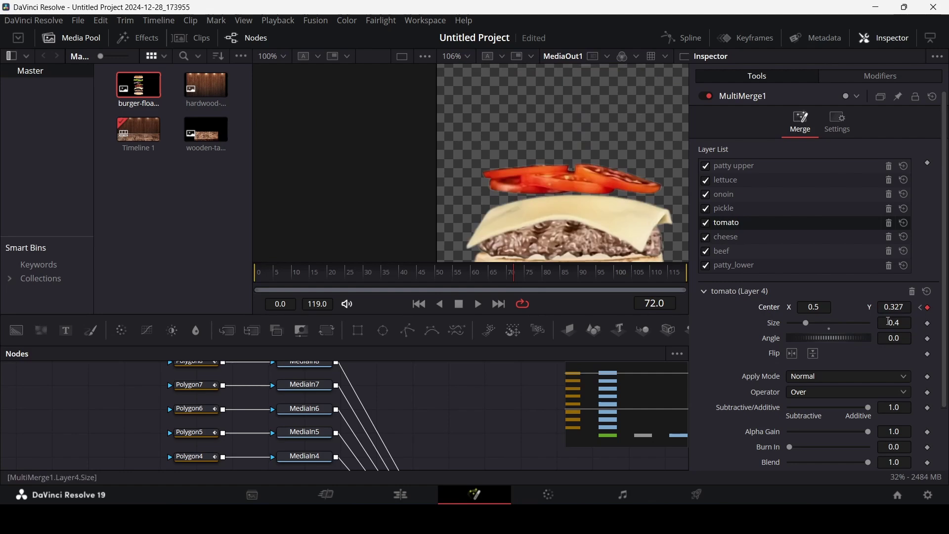
pyautogui.moveTo(898, 307); pyautogui.dragTo(893, 307)
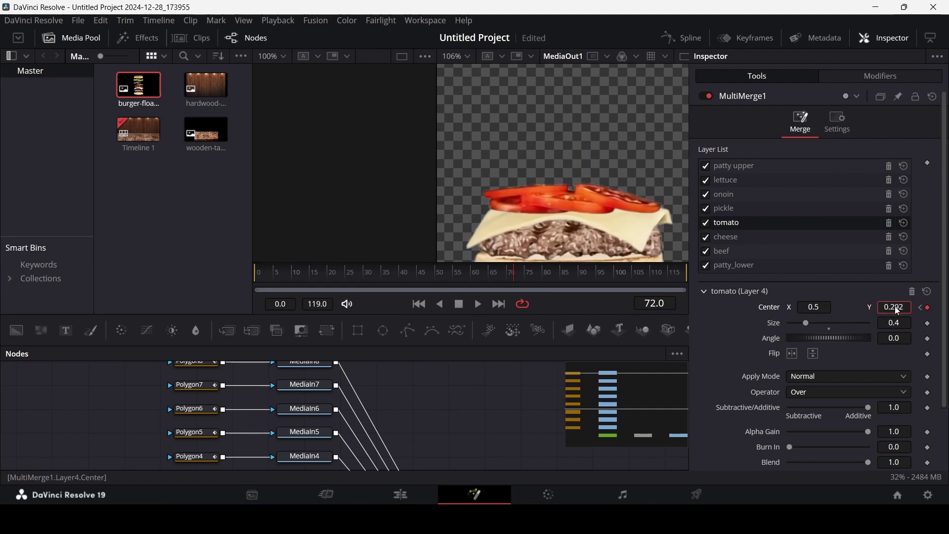
# Step: Keyframe the pickle layer's Center at frame 0, and set its Center Y to 0.25 at frame 73
pyautogui.click(518, 273)
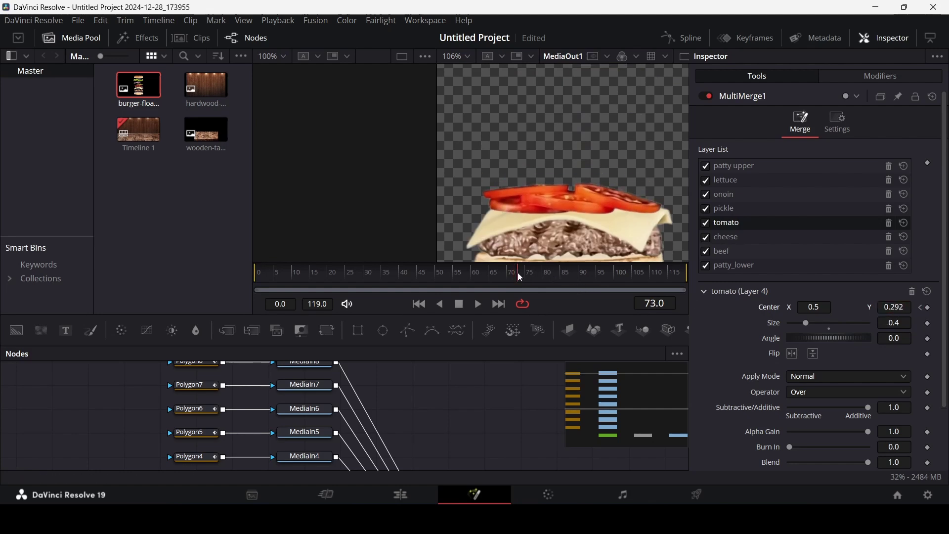
pyautogui.scroll(5, 577, 205)
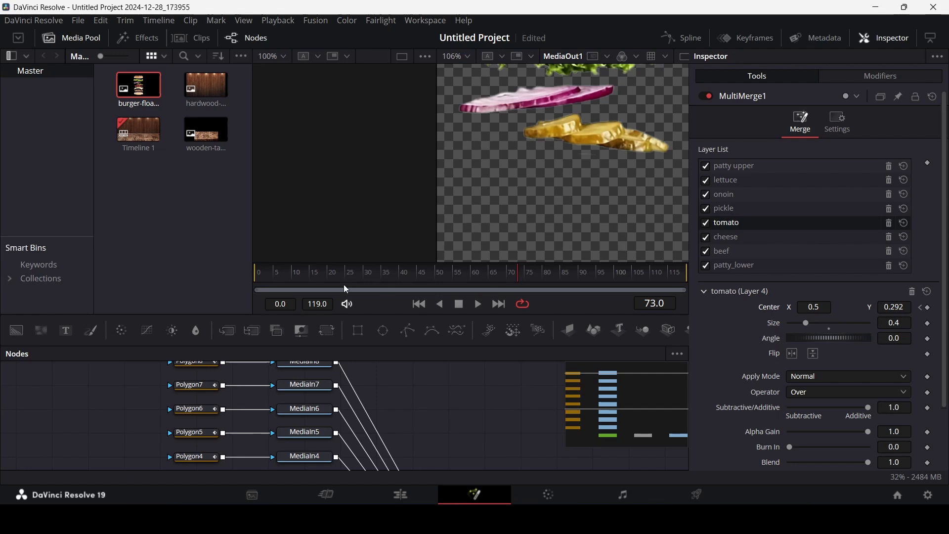
pyautogui.click(734, 208)
pyautogui.moveTo(316, 272); pyautogui.dragTo(203, 276)
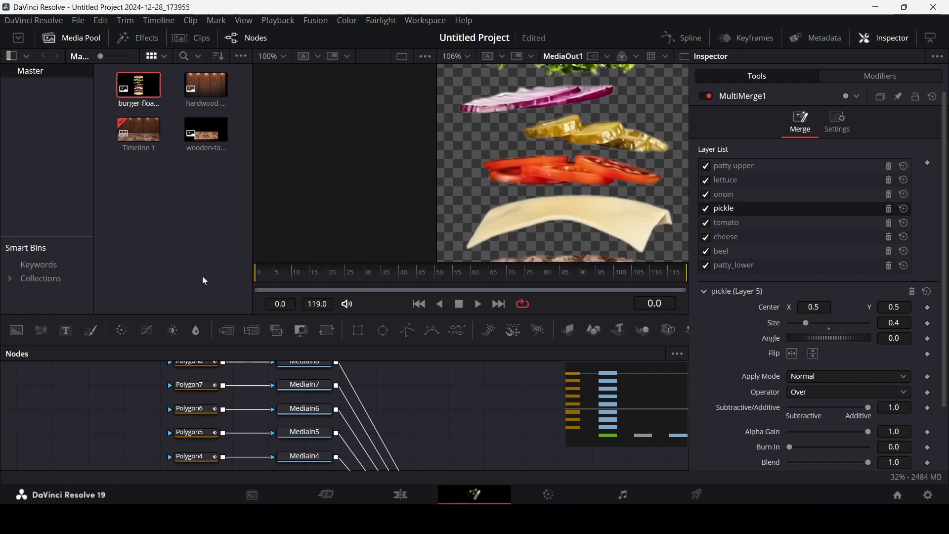
pyautogui.click(929, 308)
pyautogui.click(524, 275)
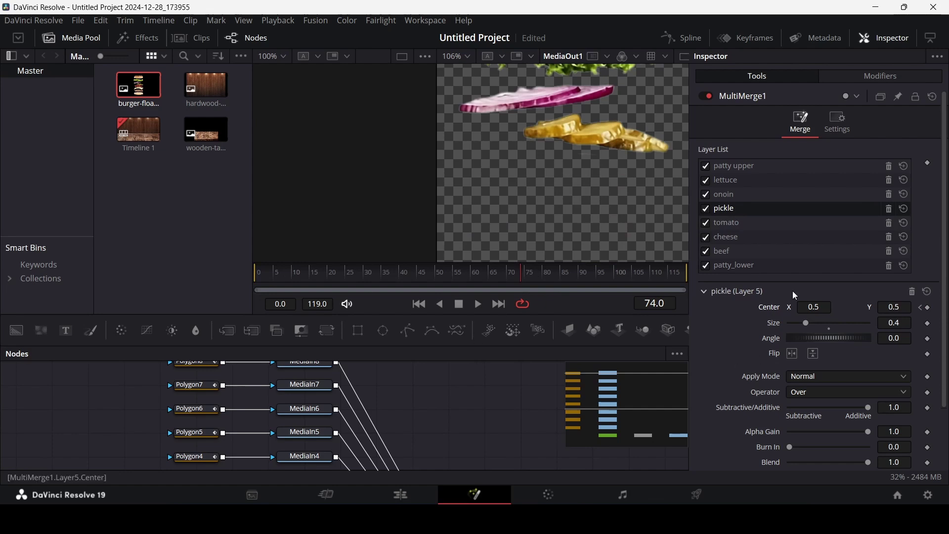
pyautogui.click(521, 275)
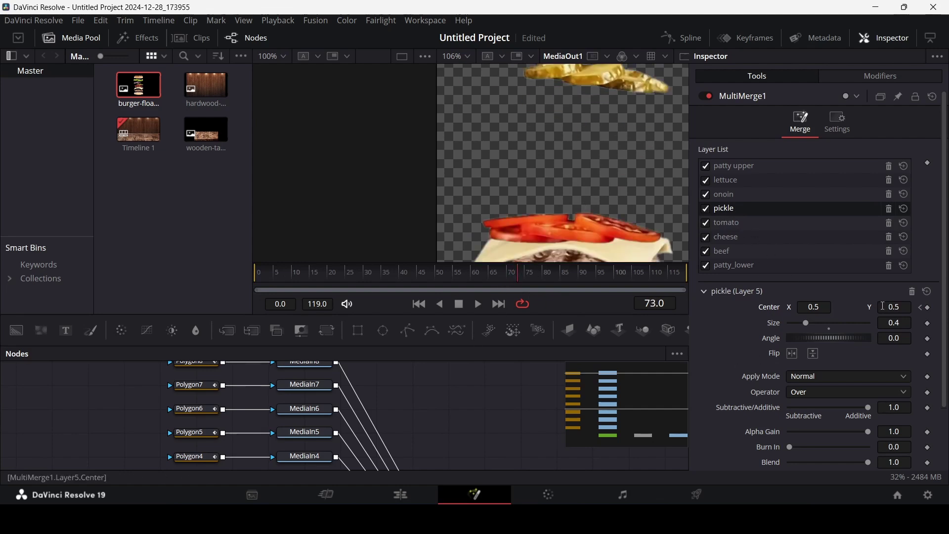
pyautogui.moveTo(889, 306); pyautogui.dragTo(766, 306)
pyautogui.moveTo(864, 307); pyautogui.dragTo(862, 307)
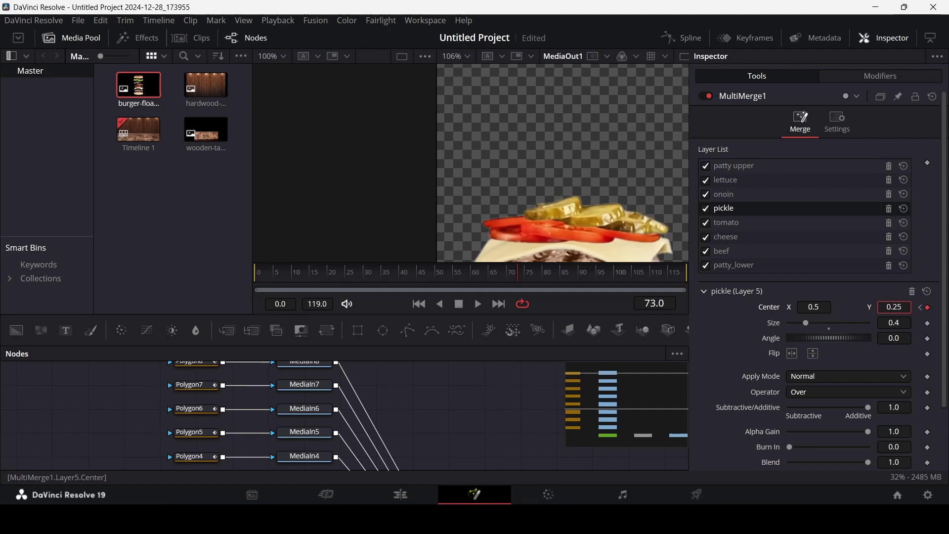
# Step: Keyframe the onoin layer's Center at frame 0, and set its Center Y to 0.2 at frame 74
pyautogui.scroll(2, 587, 161)
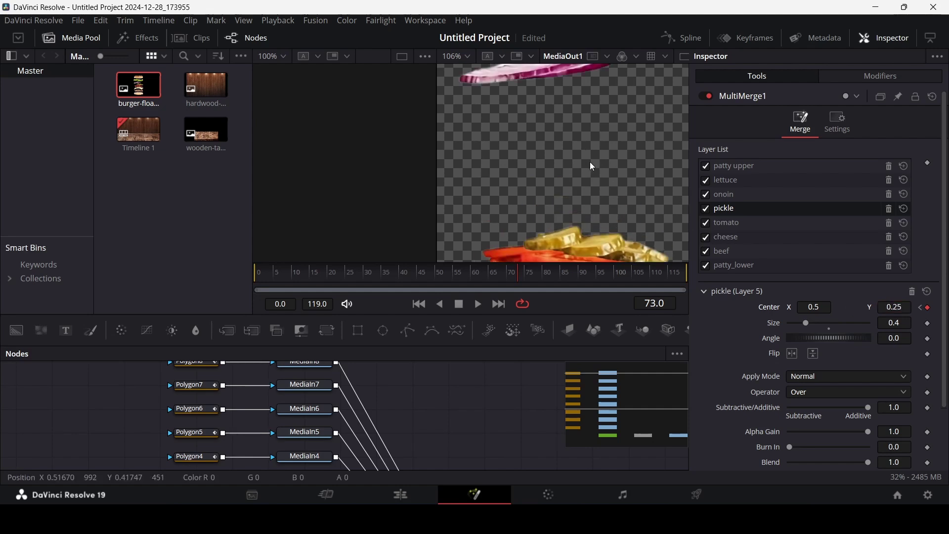
pyautogui.click(737, 193)
pyautogui.moveTo(304, 275); pyautogui.dragTo(255, 277)
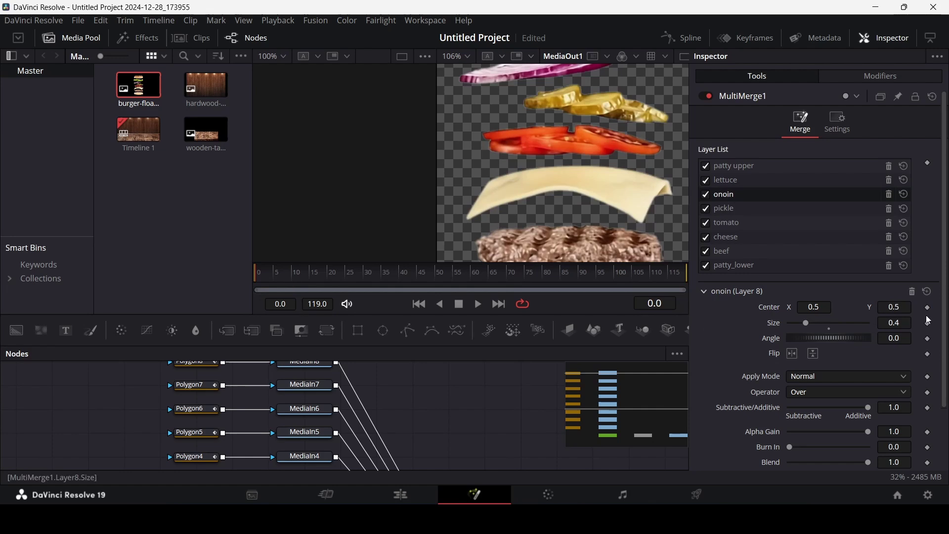
pyautogui.moveTo(519, 276); pyautogui.dragTo(525, 278)
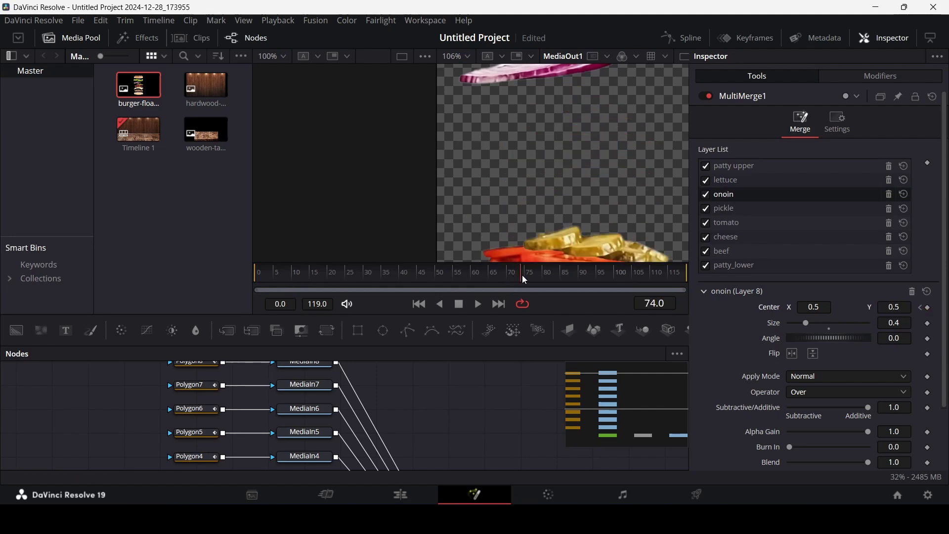
pyautogui.moveTo(896, 307); pyautogui.dragTo(700, 205)
pyautogui.scroll(-1, 663, 196)
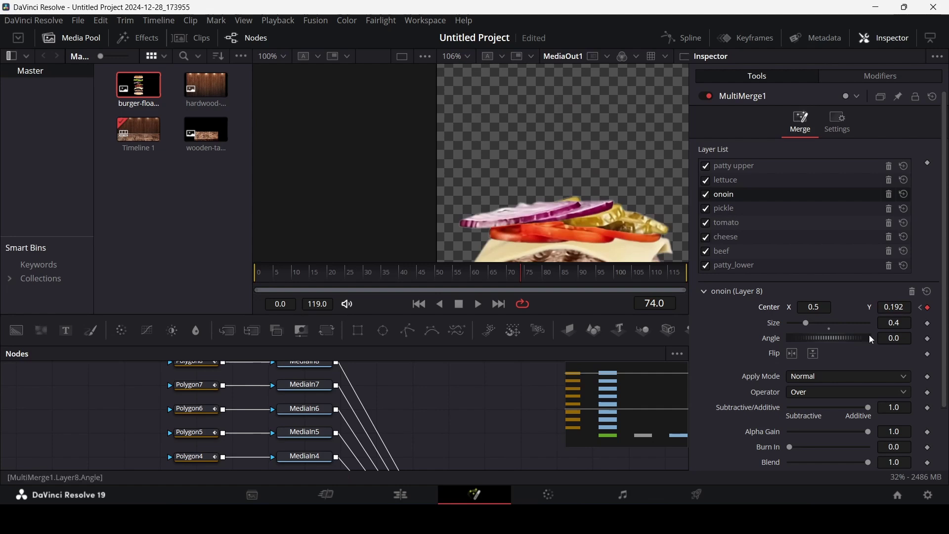
pyautogui.moveTo(897, 307); pyautogui.dragTo(898, 307)
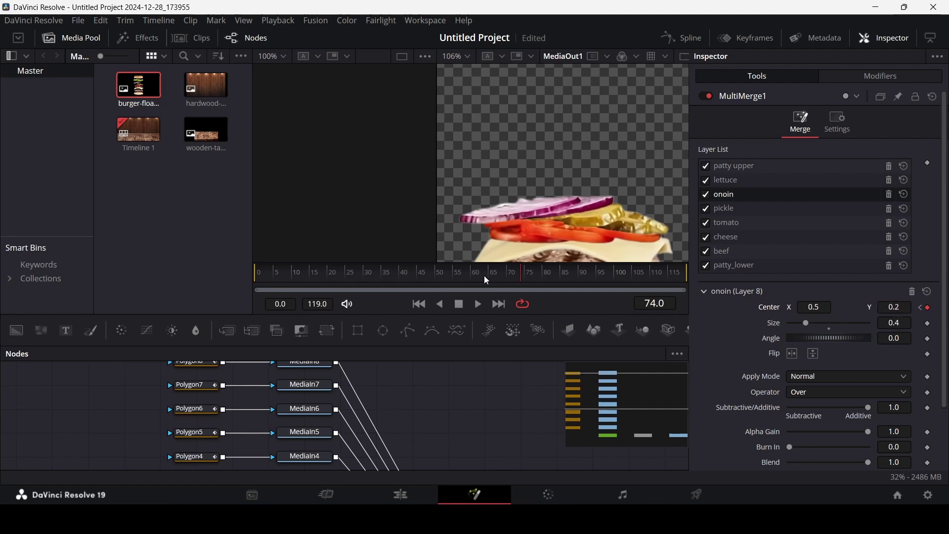
# Step: Keyframe the lettuce layer's Center at frame 0, and set its Center Y to 0.13 at frame 75
pyautogui.moveTo(484, 276); pyautogui.dragTo(254, 277)
pyautogui.scroll(3, 586, 215)
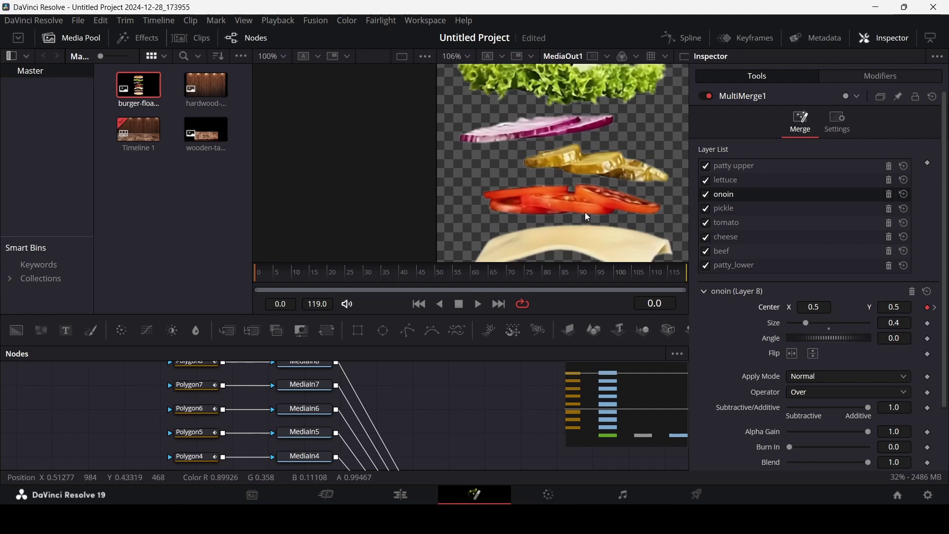
pyautogui.click(757, 183)
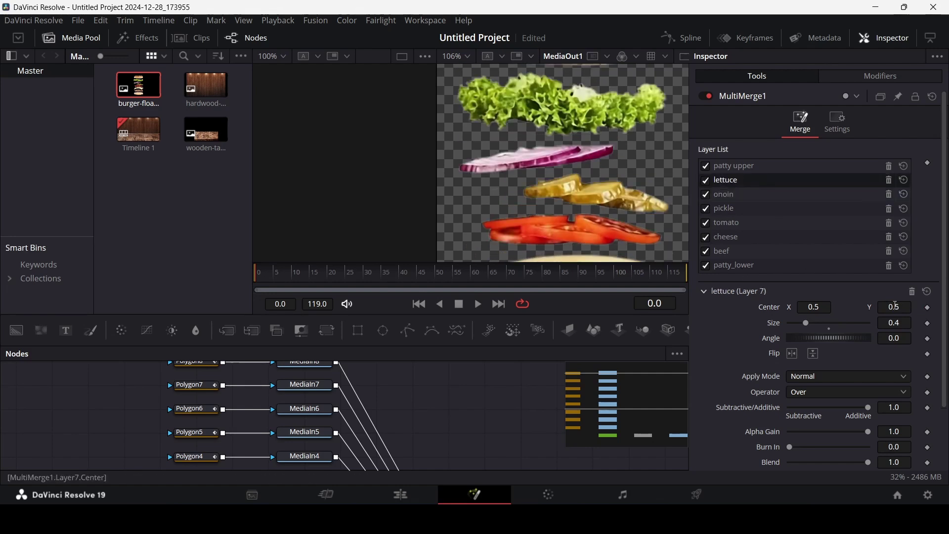
pyautogui.click(927, 308)
pyautogui.moveTo(509, 274); pyautogui.dragTo(526, 279)
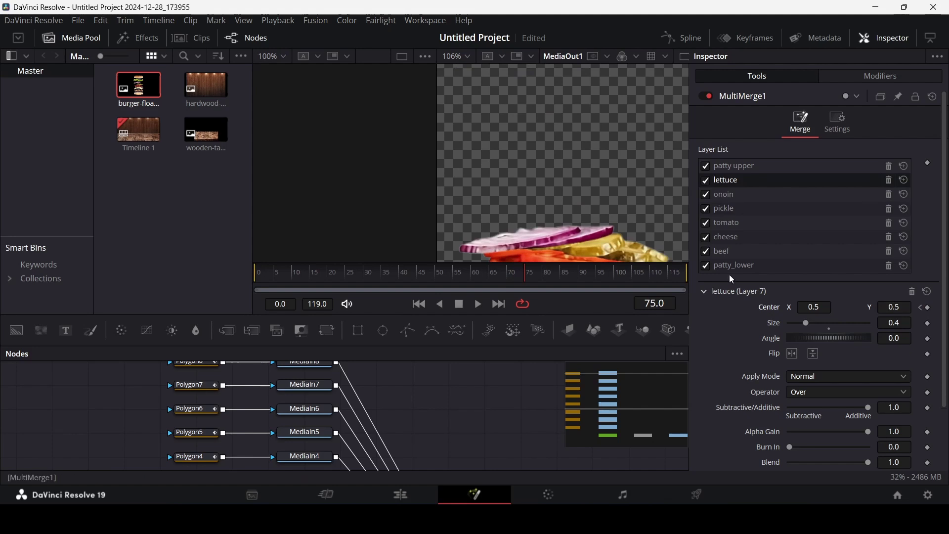
pyautogui.moveTo(894, 310); pyautogui.dragTo(711, 310)
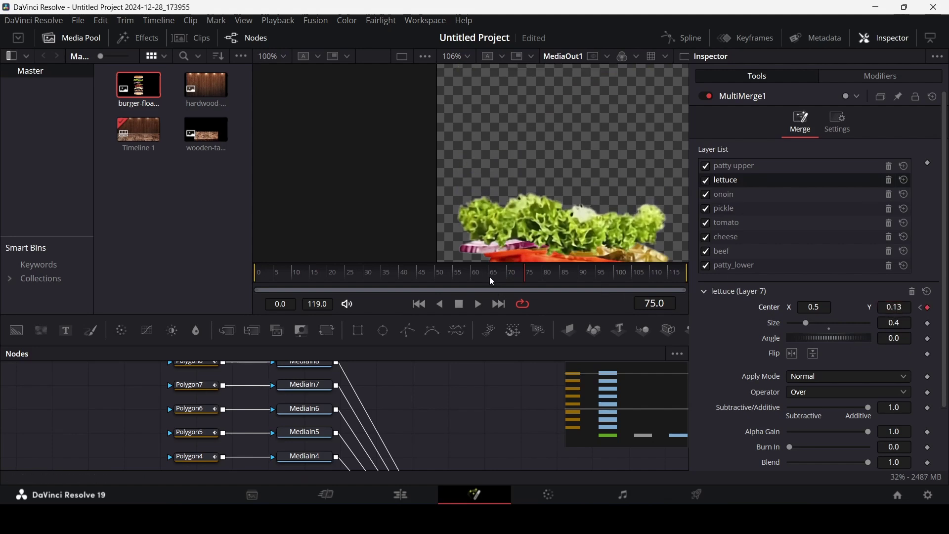
# Step: Keyframe the patty upper layer's Center at frame 0, and set its Center Y to 0.094 at frame 70
pyautogui.moveTo(489, 275); pyautogui.dragTo(209, 277)
pyautogui.click(739, 166)
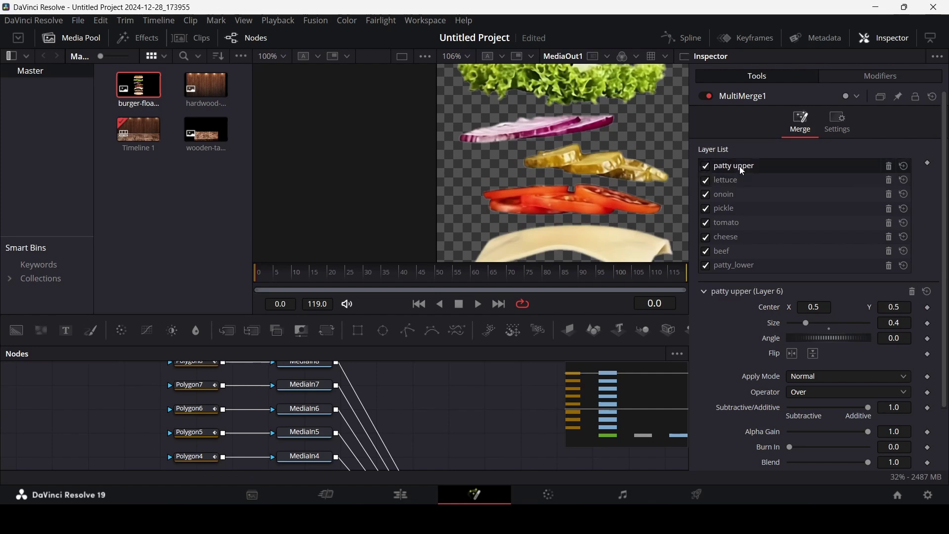
pyautogui.scroll(-3, 586, 210)
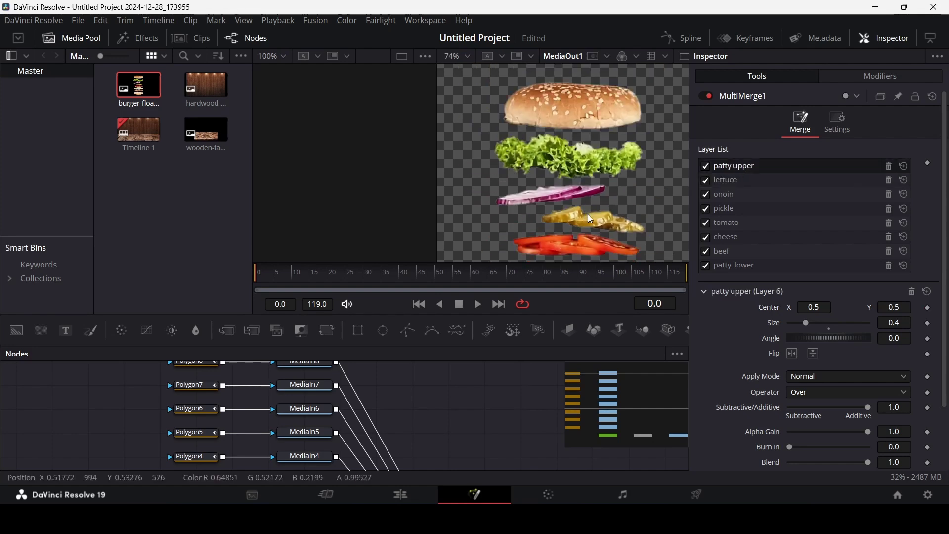
pyautogui.scroll(-1, 589, 215)
pyautogui.click(929, 308)
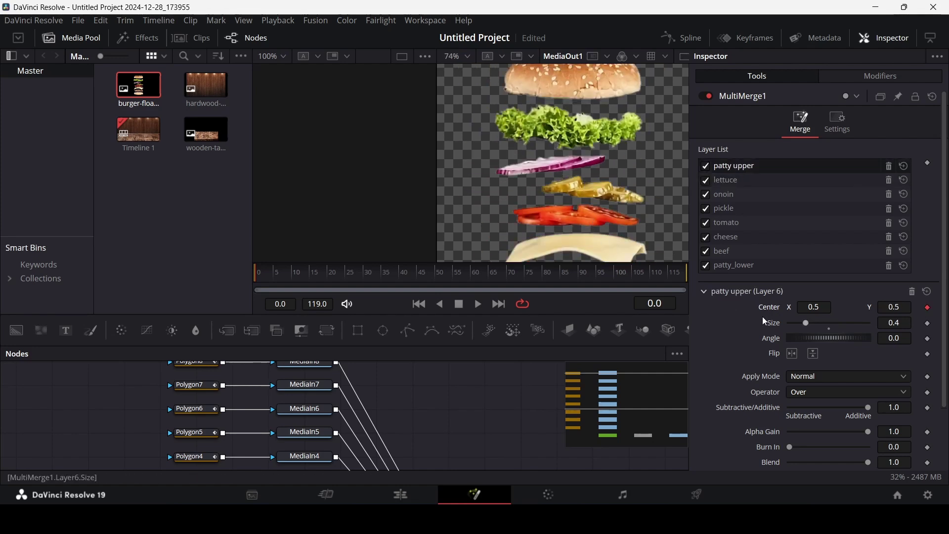
pyautogui.click(507, 273)
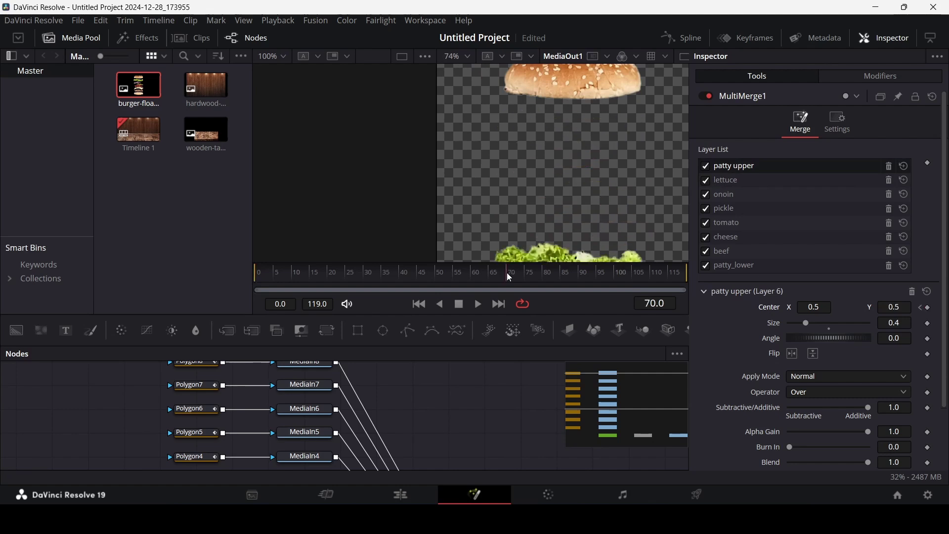
pyautogui.moveTo(894, 307); pyautogui.dragTo(693, 307)
pyautogui.scroll(-1, 624, 213)
pyautogui.scroll(-1, 624, 213)
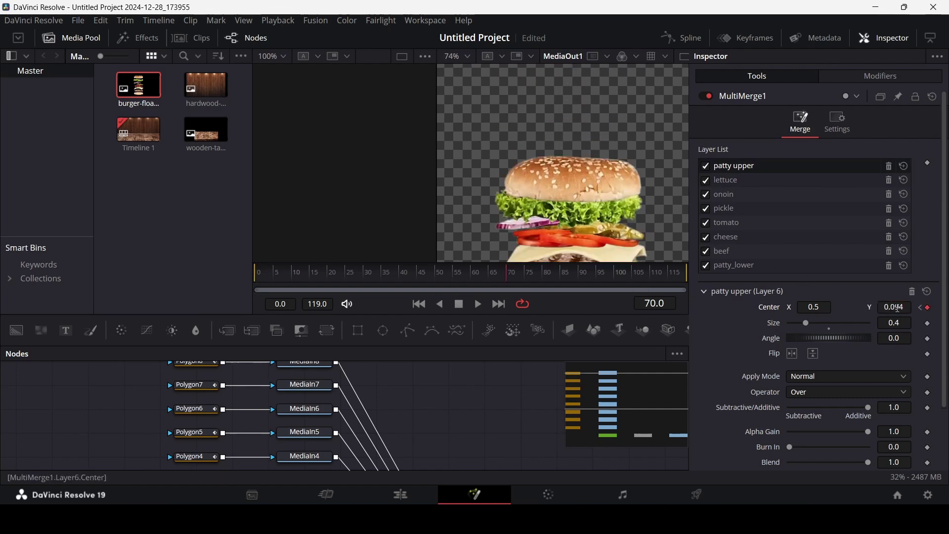
# Step: Play the burger assembly animation from the start with the whole burger in view
pyautogui.scroll(-2, 600, 207)
pyautogui.scroll(-2, 594, 192)
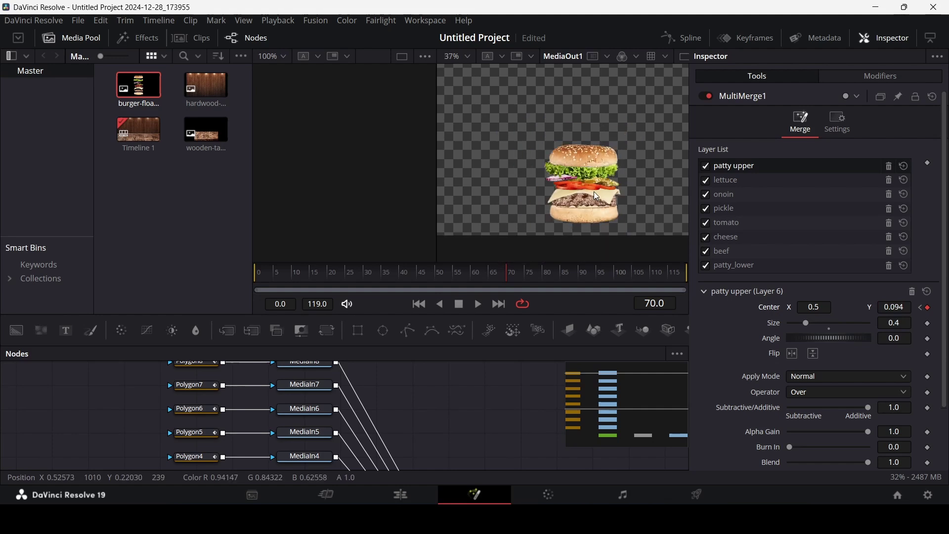
pyautogui.moveTo(273, 273); pyautogui.dragTo(254, 273)
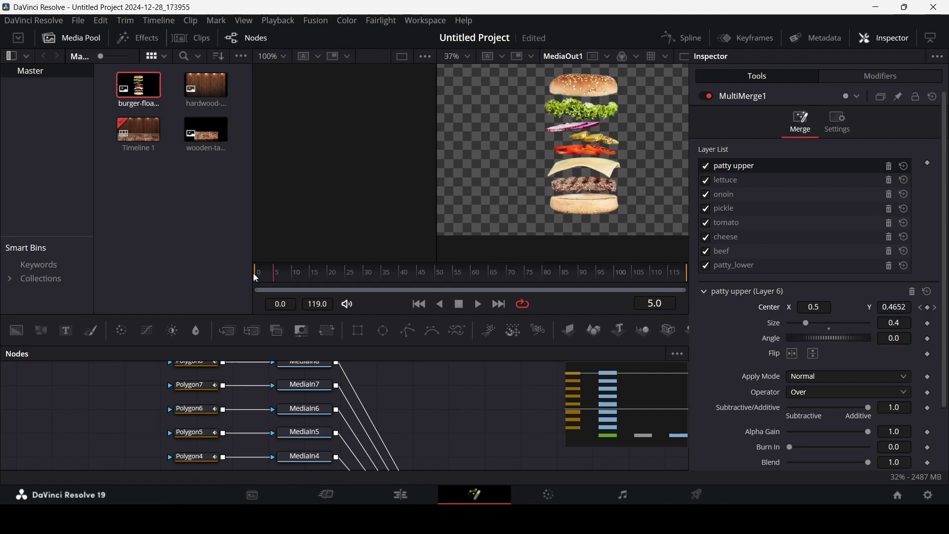
pyautogui.scroll(-1, 583, 150)
pyautogui.press('space')
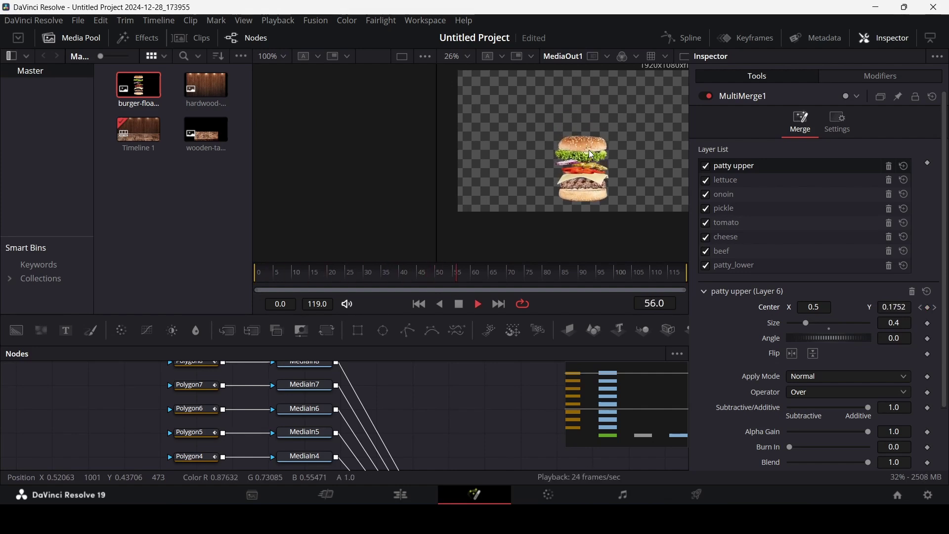
# Step: Stop playback and inspect how the patty upper and lettuce layers sit together around frame 76
pyautogui.press('space')
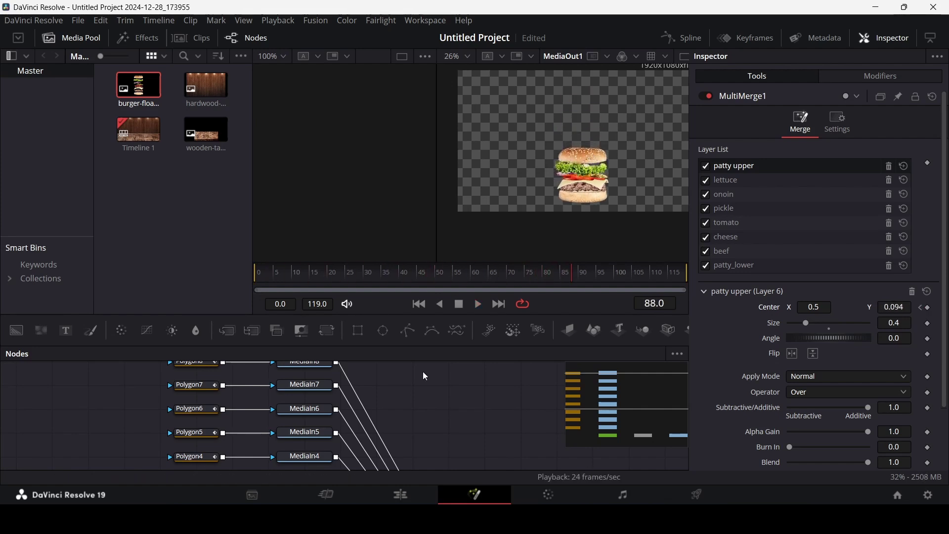
pyautogui.moveTo(567, 277); pyautogui.dragTo(536, 286)
pyautogui.click(737, 182)
pyautogui.moveTo(522, 275); pyautogui.dragTo(527, 277)
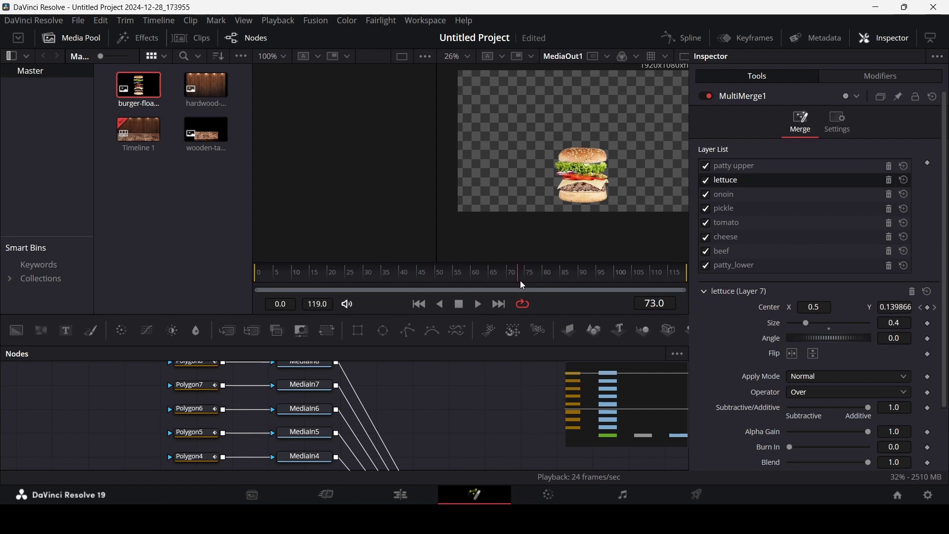
pyautogui.moveTo(525, 282)
pyautogui.mouseDown()
pyautogui.moveTo(392, 283)
pyautogui.moveTo(529, 291)
pyautogui.mouseUp()
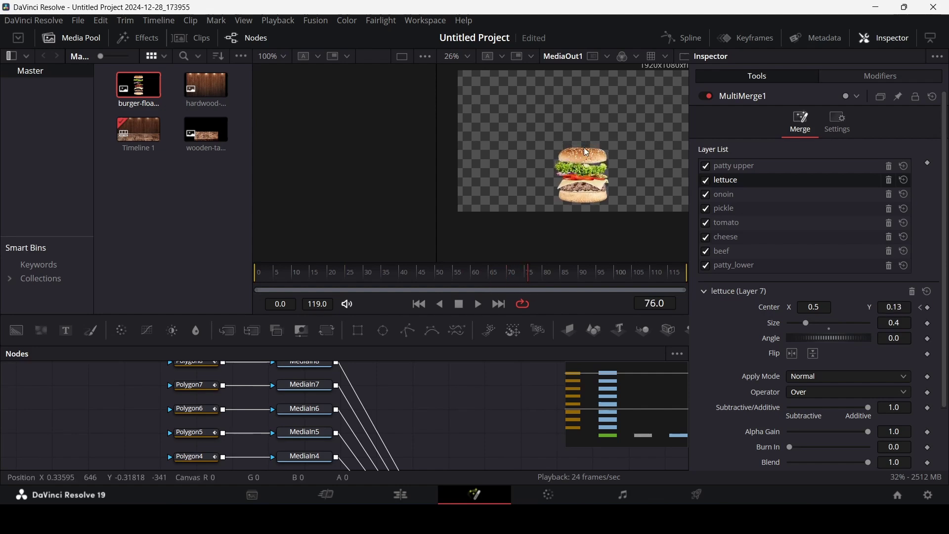
pyautogui.click(760, 168)
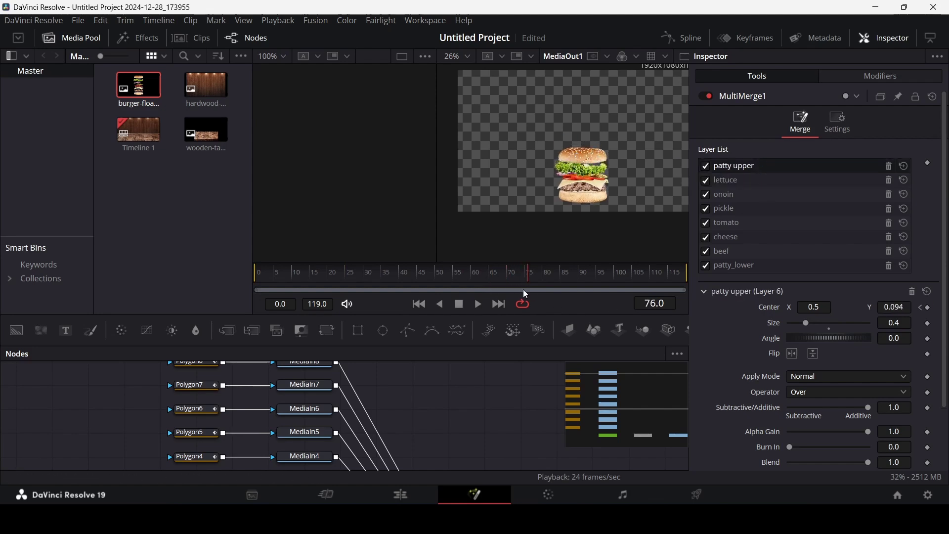
pyautogui.scroll(-3, 760, 258)
pyautogui.scroll(3, 759, 255)
pyautogui.scroll(-5, 489, 393)
# Step: Select MultiMerge1 and set the patty upper layer's Center Y to 0.07 at frame 76
pyautogui.click(422, 444)
pyautogui.scroll(2, 542, 384)
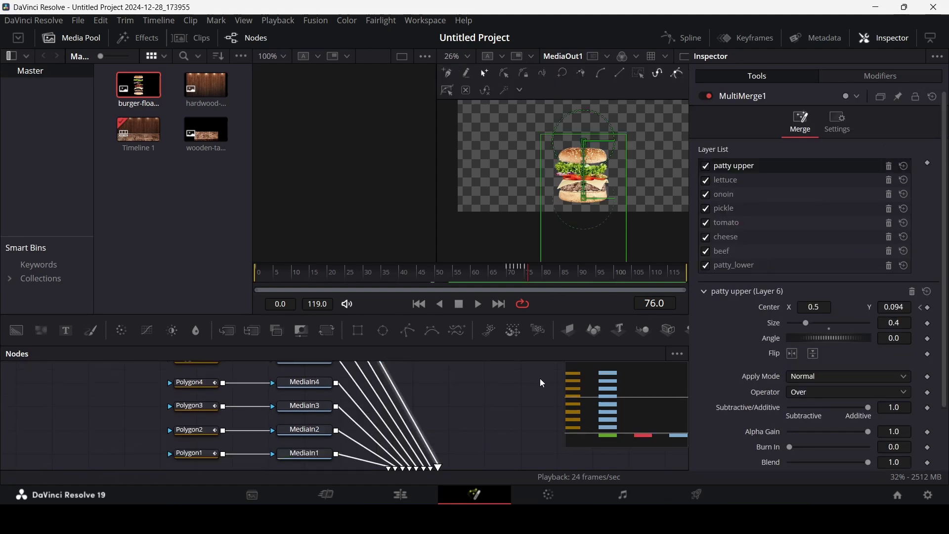
pyautogui.click(759, 181)
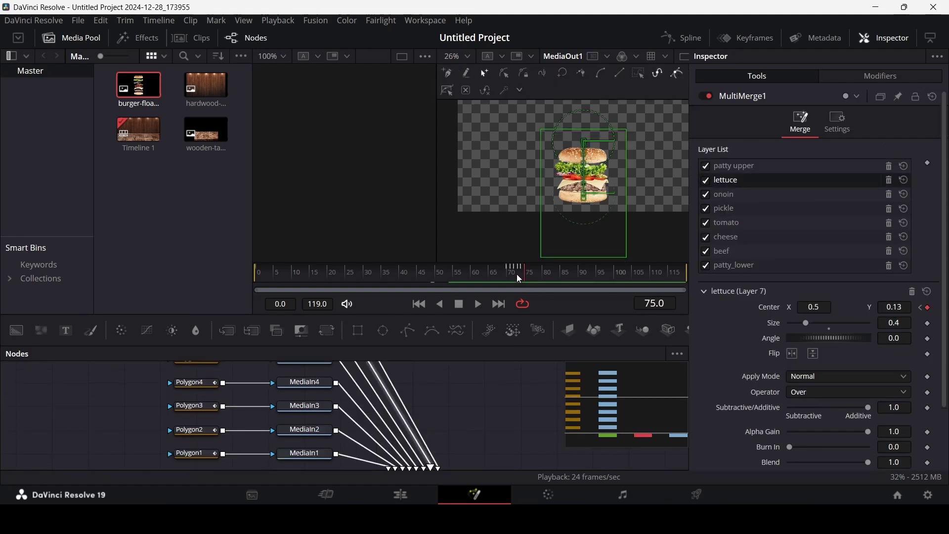
pyautogui.moveTo(520, 280); pyautogui.dragTo(528, 280)
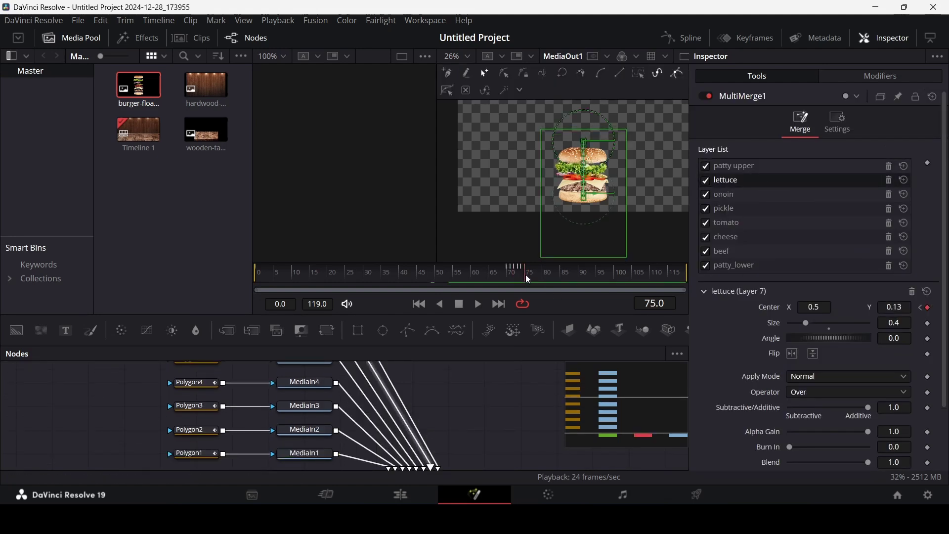
pyautogui.click(759, 168)
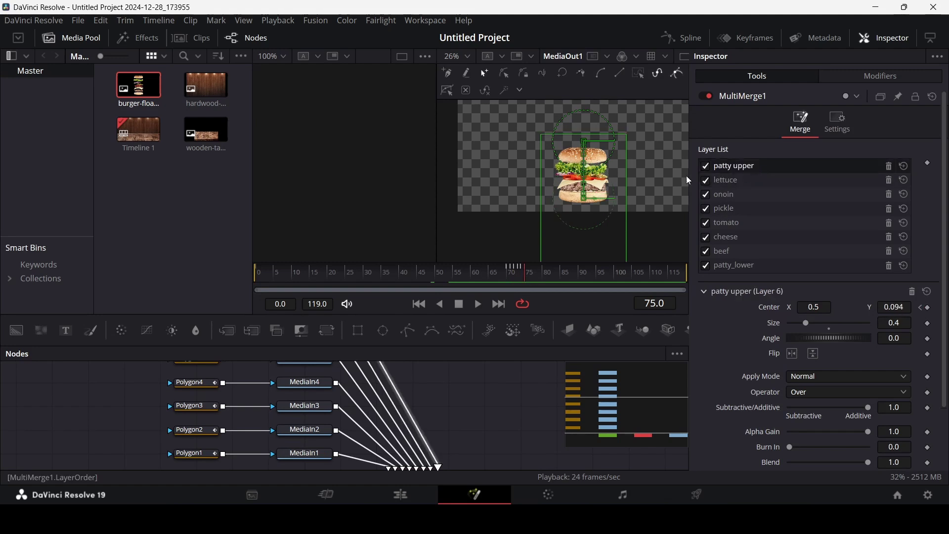
pyautogui.scroll(5, 576, 155)
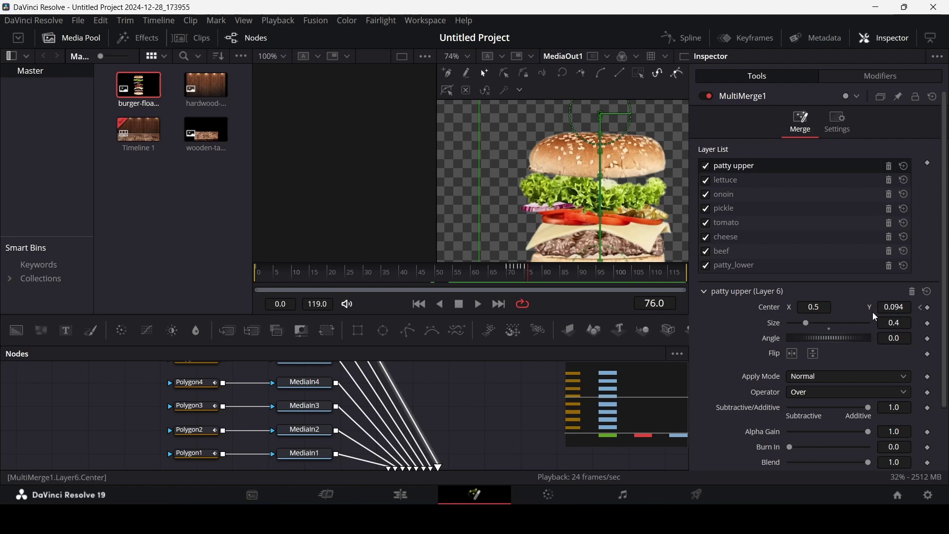
pyautogui.moveTo(896, 307); pyautogui.dragTo(884, 307)
# Step: Play the burger assembly from around frame 38 to check how the top bun lands
pyautogui.moveTo(507, 278); pyautogui.dragTo(392, 275)
pyautogui.scroll(-7, 604, 191)
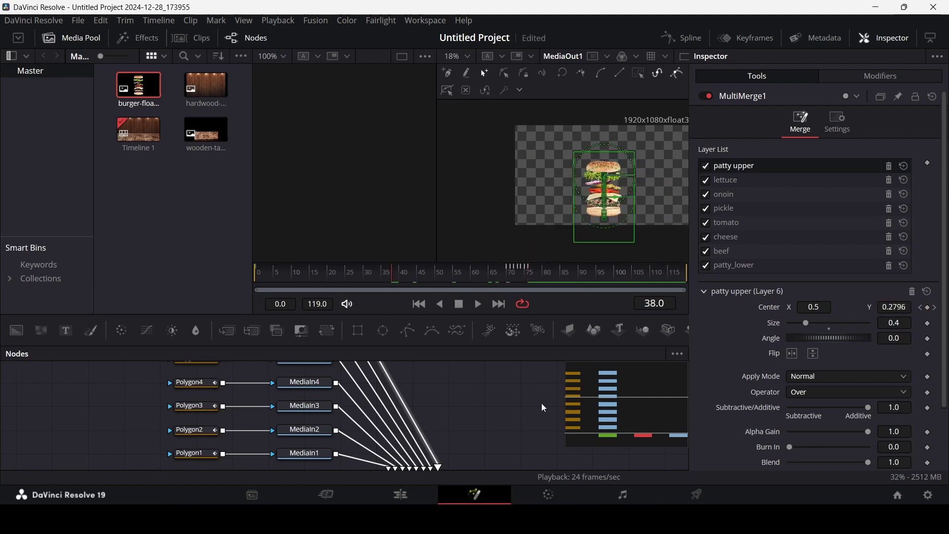
pyautogui.click(526, 413)
pyautogui.press('space')
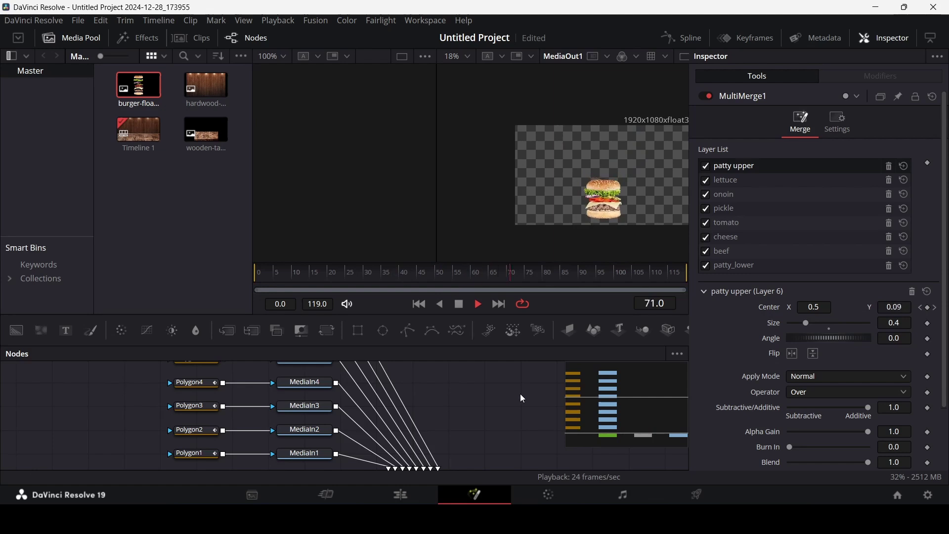
pyautogui.press('space')
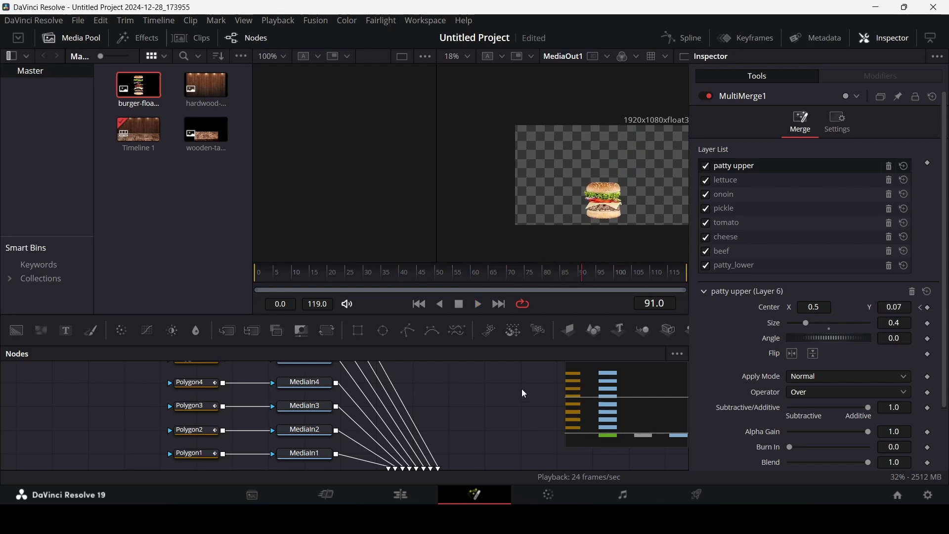
# Step: Move the MediaIn1 and Polygon1 nodes away from MultiMerge1 to make room for another node in that branch
pyautogui.scroll(-2, 609, 180)
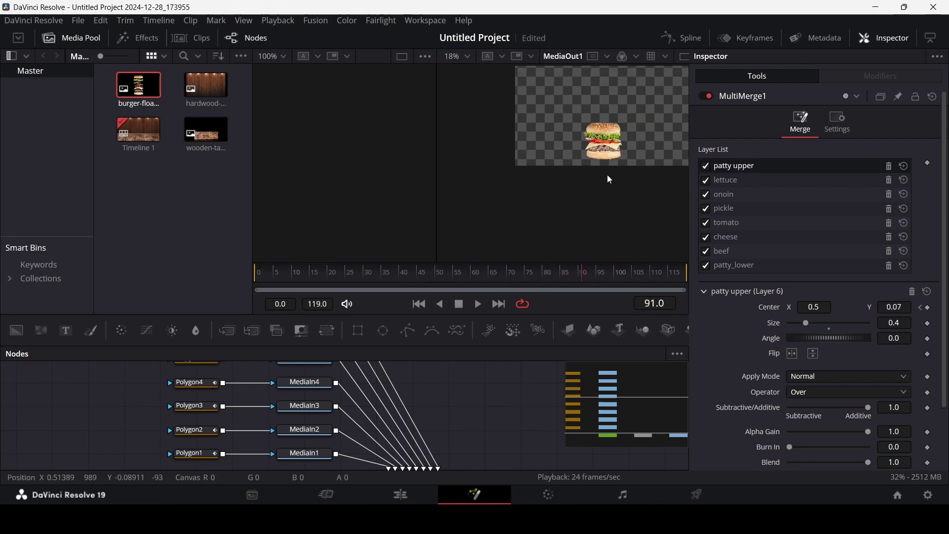
pyautogui.scroll(2, 608, 168)
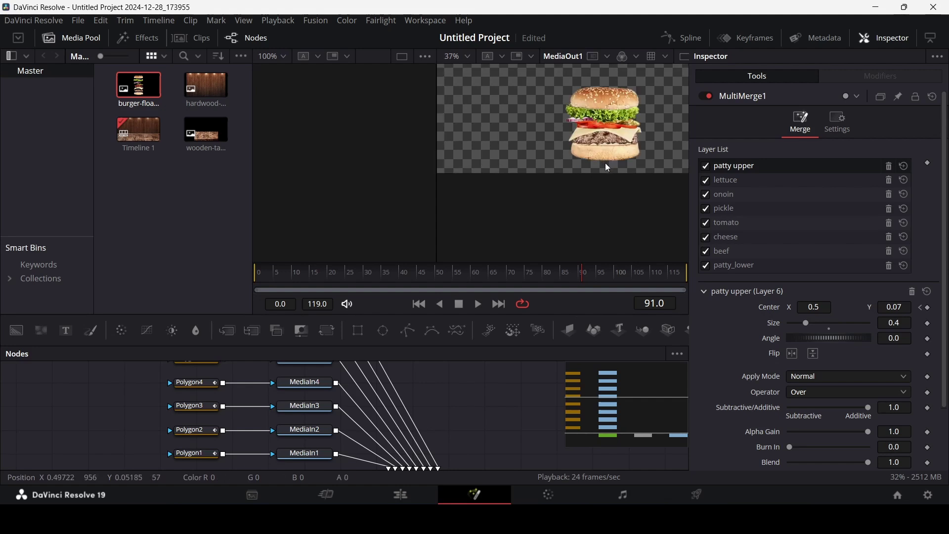
pyautogui.scroll(3, 608, 168)
pyautogui.scroll(-2, 609, 168)
pyautogui.scroll(-1, 293, 430)
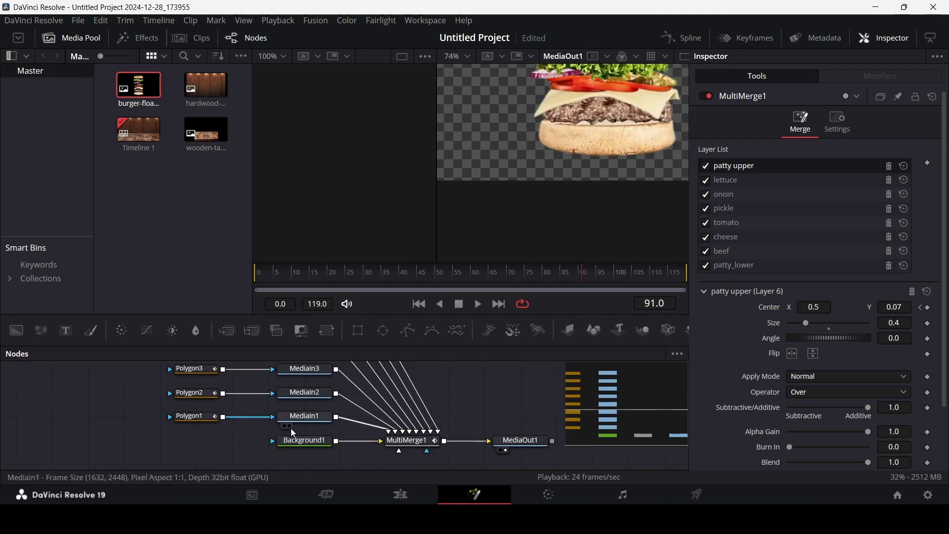
pyautogui.moveTo(128, 410); pyautogui.dragTo(196, 416)
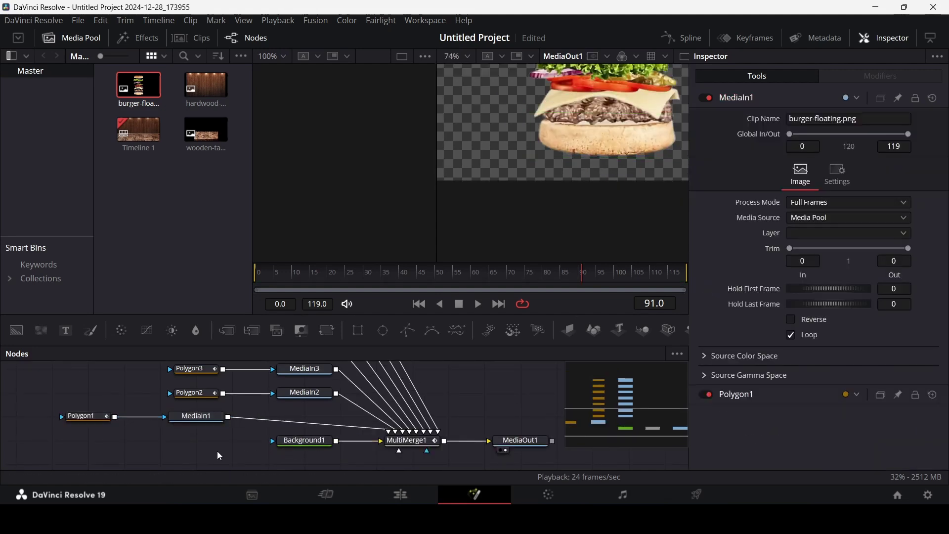
# Step: Insert a Drop Shadow node between MediaIn1 and MultiMerge1 and line it up beneath MediaIn2
pyautogui.click(204, 420)
pyautogui.hotkey('shift', 'space')
pyautogui.write('drop')
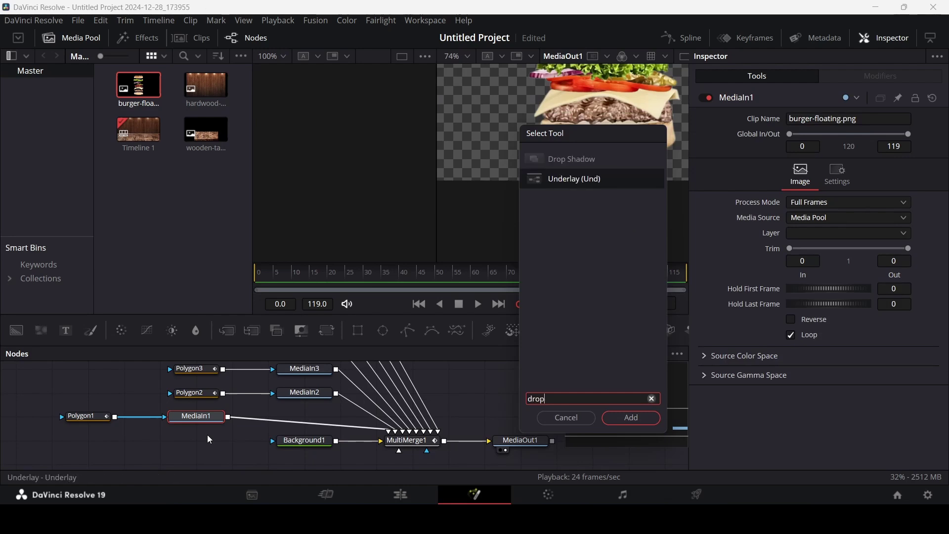
pyautogui.press('Up')
pyautogui.press('Return')
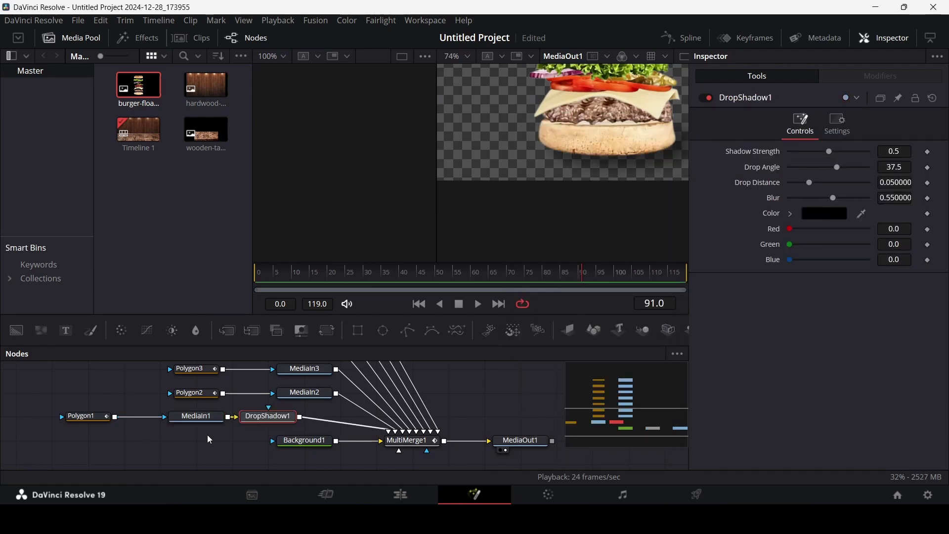
pyautogui.moveTo(280, 416); pyautogui.dragTo(317, 420)
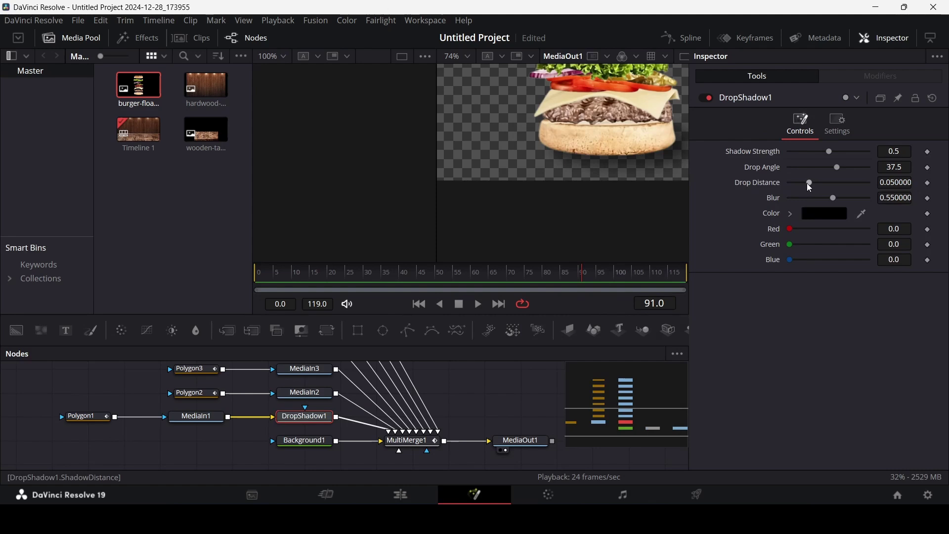
# Step: Set the Drop Angle of DropShadow1 to 90
pyautogui.moveTo(836, 170); pyautogui.dragTo(846, 175)
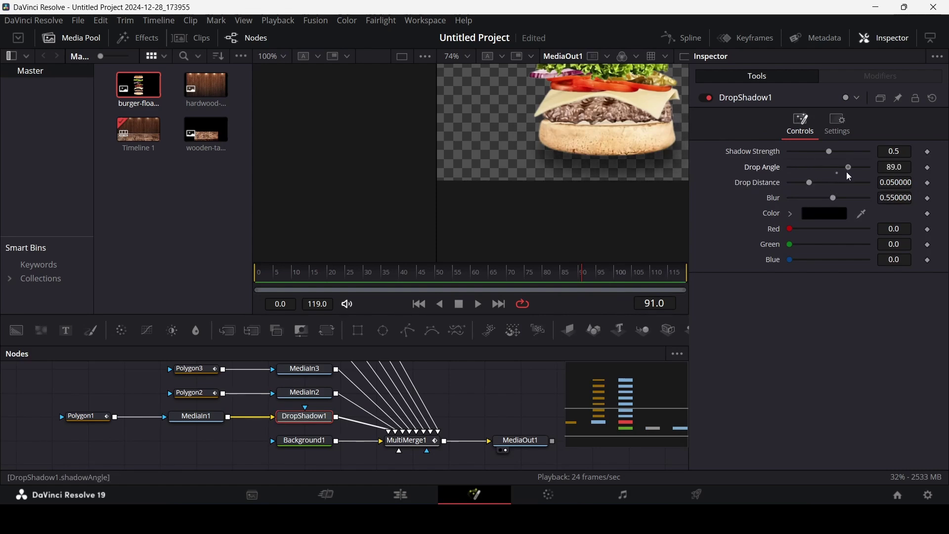
pyautogui.click(906, 167)
pyautogui.write('90')
pyautogui.press('Tab')
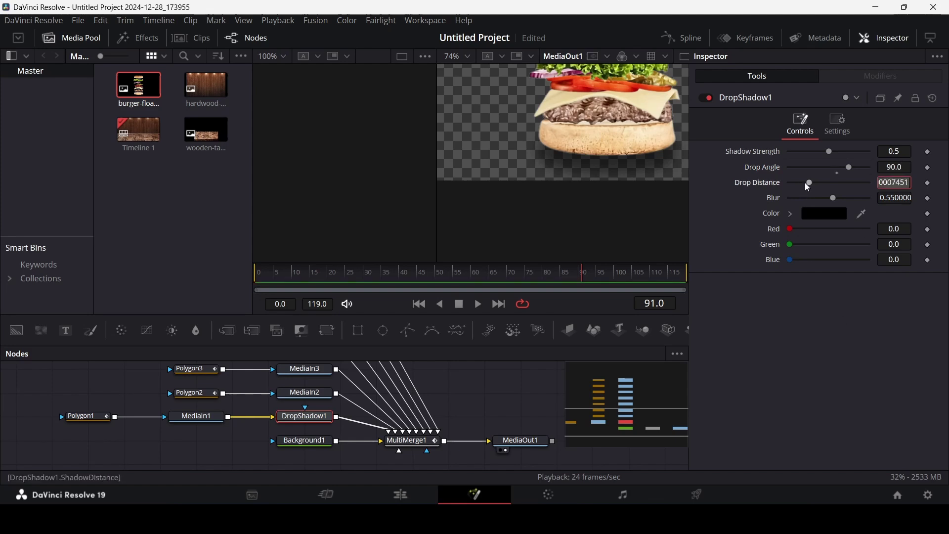
# Step: Set the Drop Distance of DropShadow1 to 0.015
pyautogui.moveTo(807, 182); pyautogui.dragTo(794, 182)
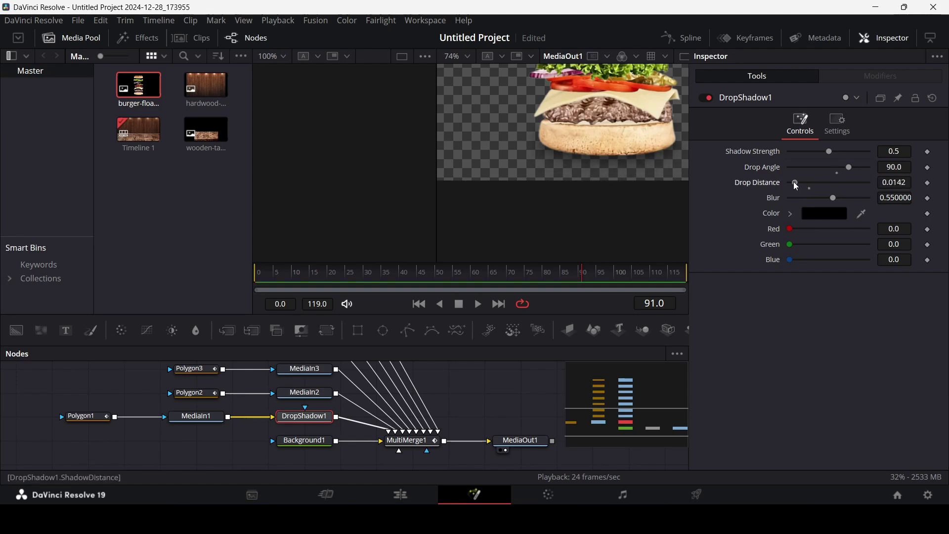
pyautogui.click(899, 184)
pyautogui.press('BackSpace')
pyautogui.press('BackSpace')
pyautogui.write('5')
pyautogui.press('Tab')
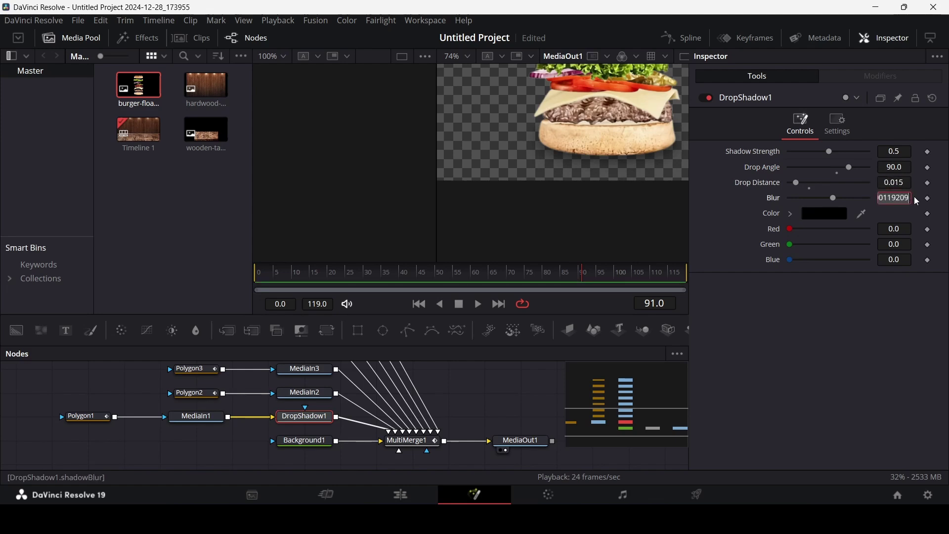
pyautogui.click(846, 318)
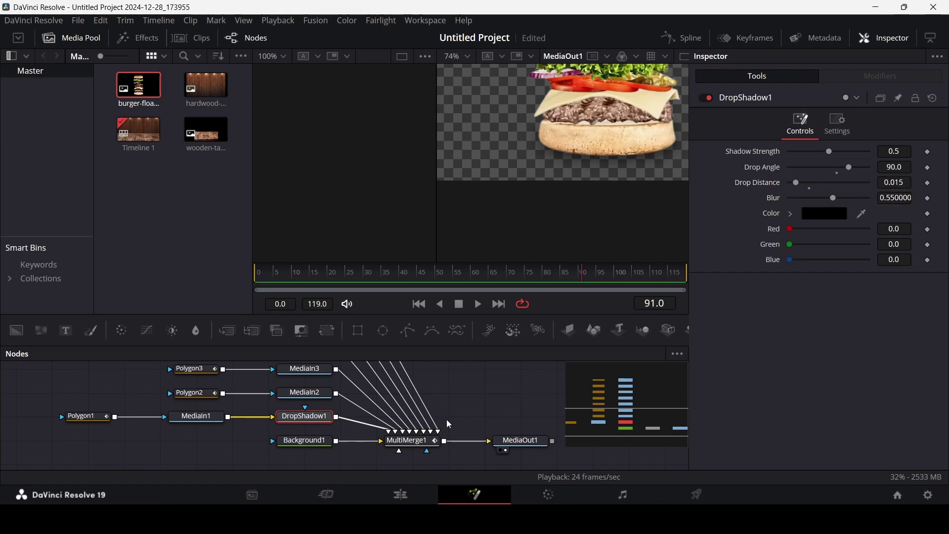
# Step: Switch to the Edit page and play the timeline from the start to review the burger over the wooden background
pyautogui.click(420, 490)
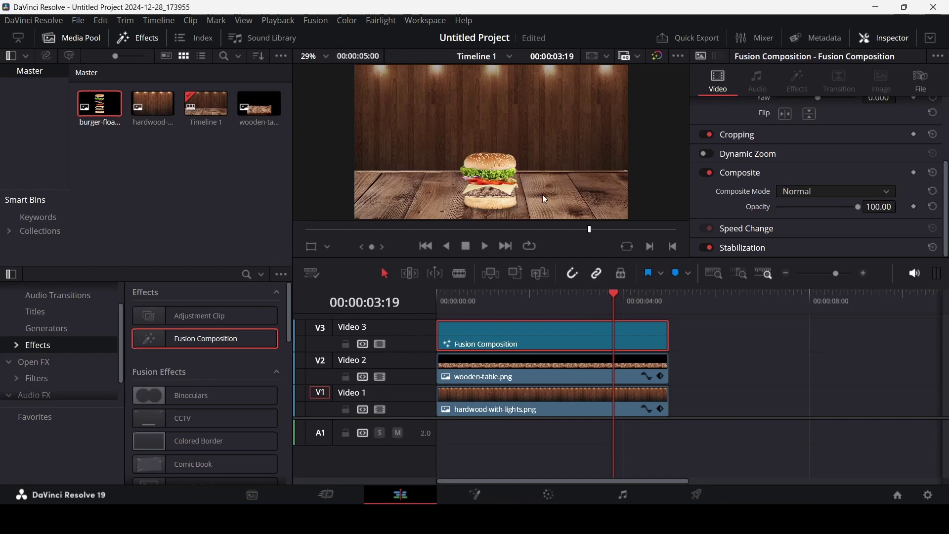
pyautogui.moveTo(507, 309); pyautogui.dragTo(426, 304)
pyautogui.press('space')
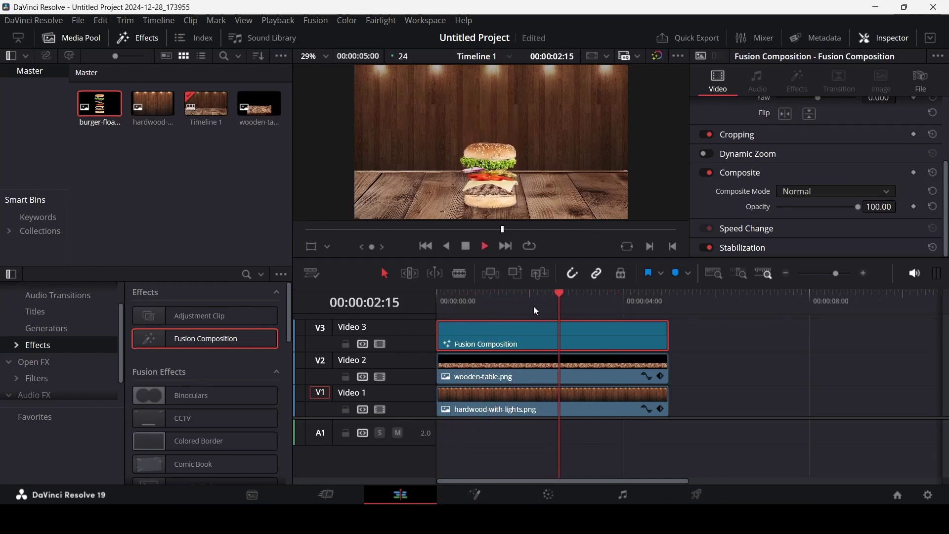
# Step: Return to the Fusion page, open the Spline editor and collapse the polygon entries to reach MultiMerge1's layer curves
pyautogui.click(486, 492)
pyautogui.click(690, 40)
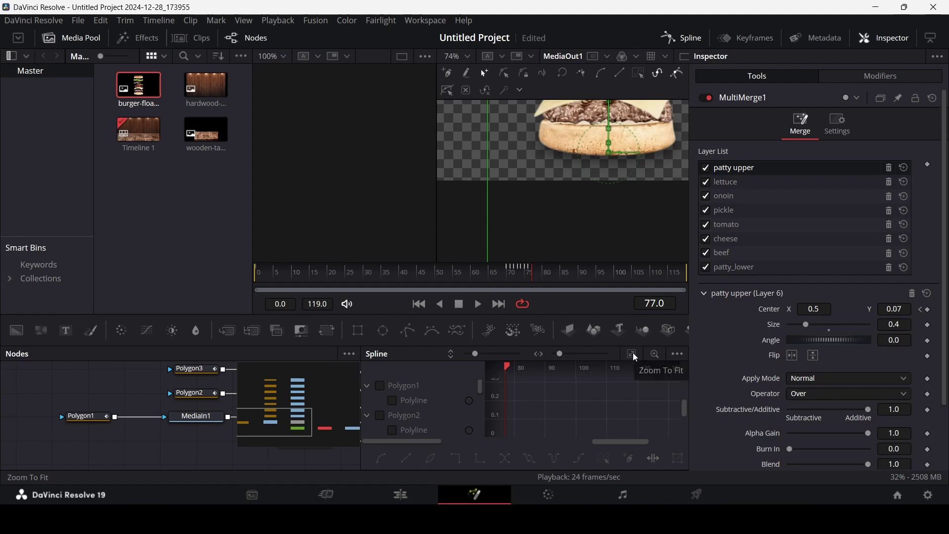
pyautogui.click(368, 385)
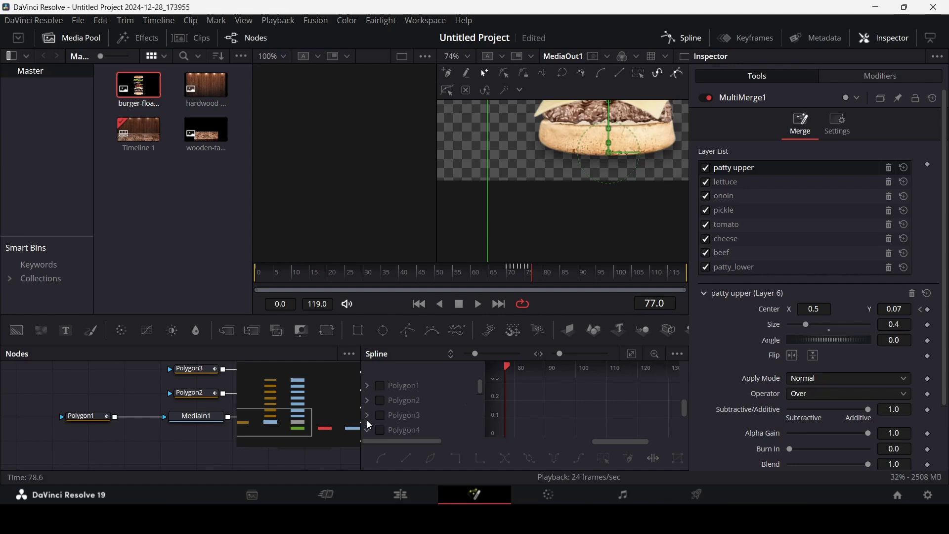
pyautogui.scroll(-5, 410, 404)
pyautogui.scroll(-5, 410, 406)
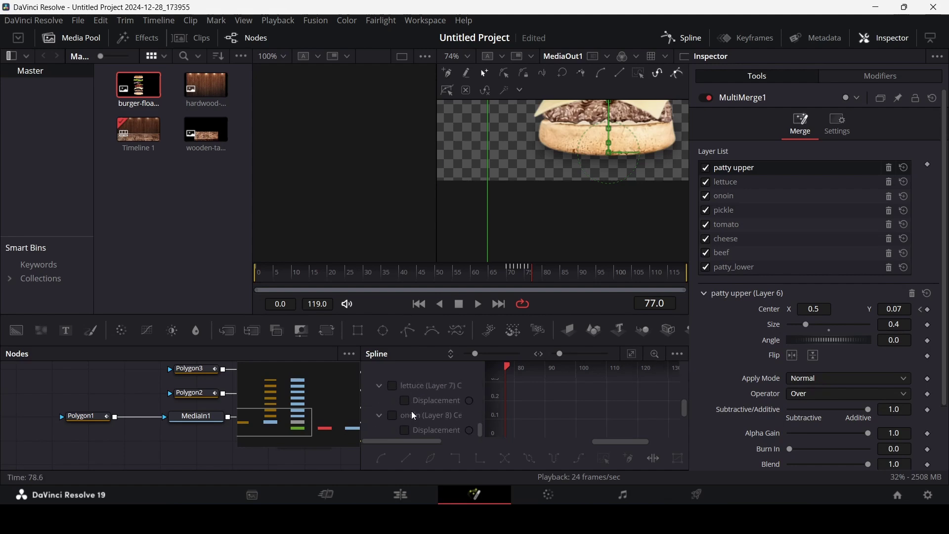
# Step: Enable the Center curves of the onoin, lettuce, patty upper and pickle layers in the Spline editor, collapsing their entries
pyautogui.click(390, 416)
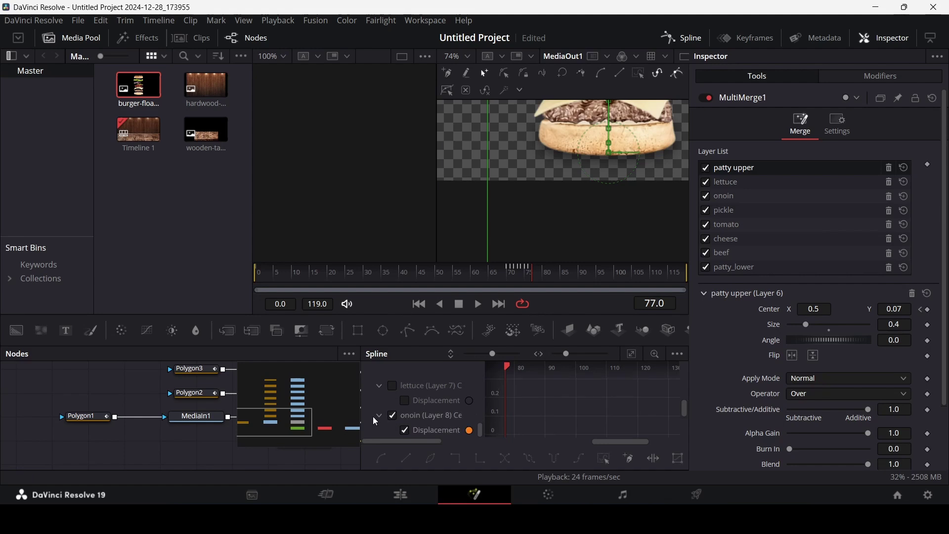
pyautogui.click(379, 415)
pyautogui.click(380, 401)
pyautogui.click(391, 416)
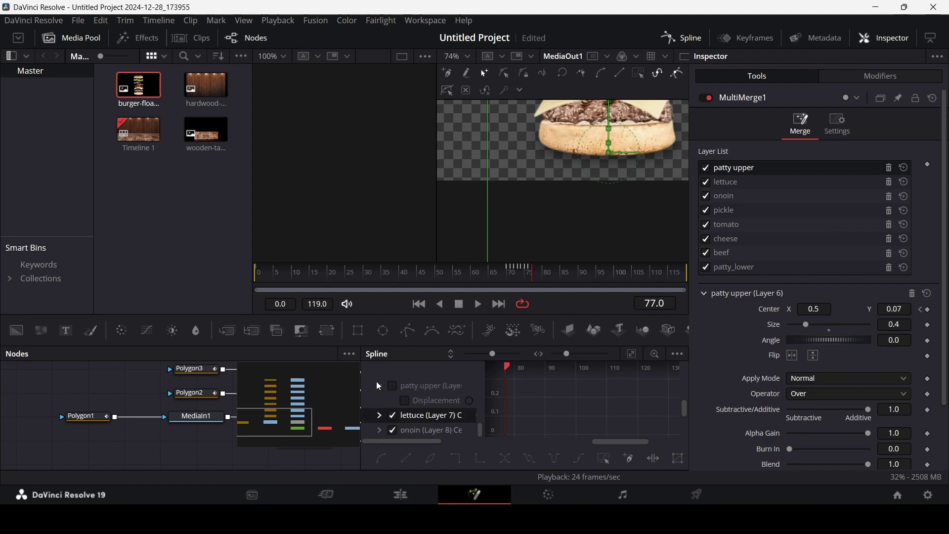
pyautogui.scroll(2, 391, 401)
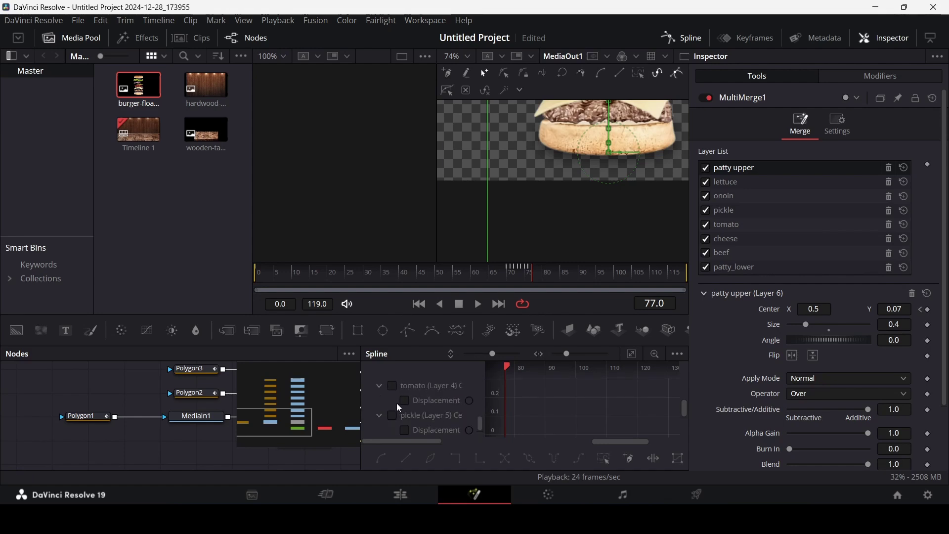
pyautogui.click(379, 416)
pyautogui.click(389, 418)
pyautogui.click(379, 388)
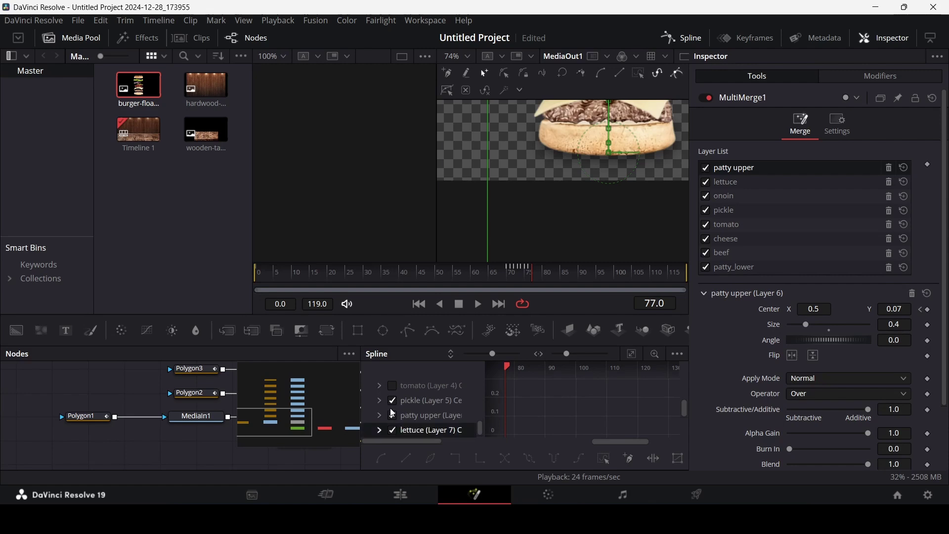
# Step: Enable the Center curves of the tomato, cheese, beef and patty_lower layers in the Spline editor, collapsing their entries
pyautogui.click(393, 386)
pyautogui.scroll(2, 429, 407)
pyautogui.click(378, 401)
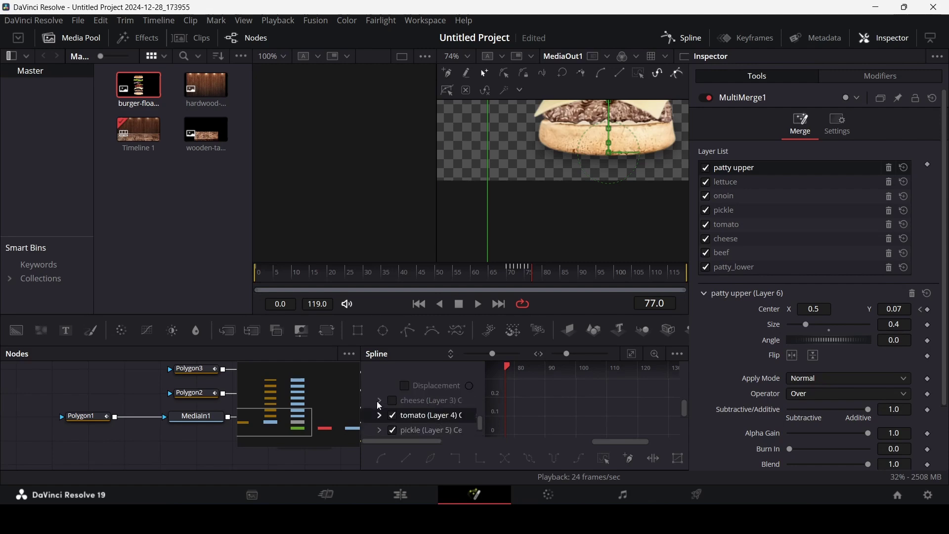
pyautogui.scroll(2, 429, 408)
pyautogui.click(393, 415)
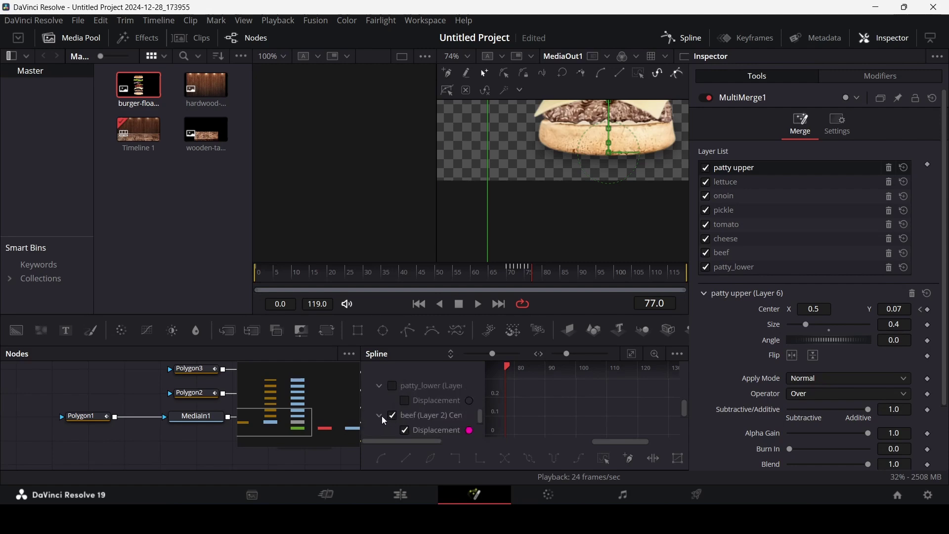
pyautogui.click(379, 416)
pyautogui.click(379, 386)
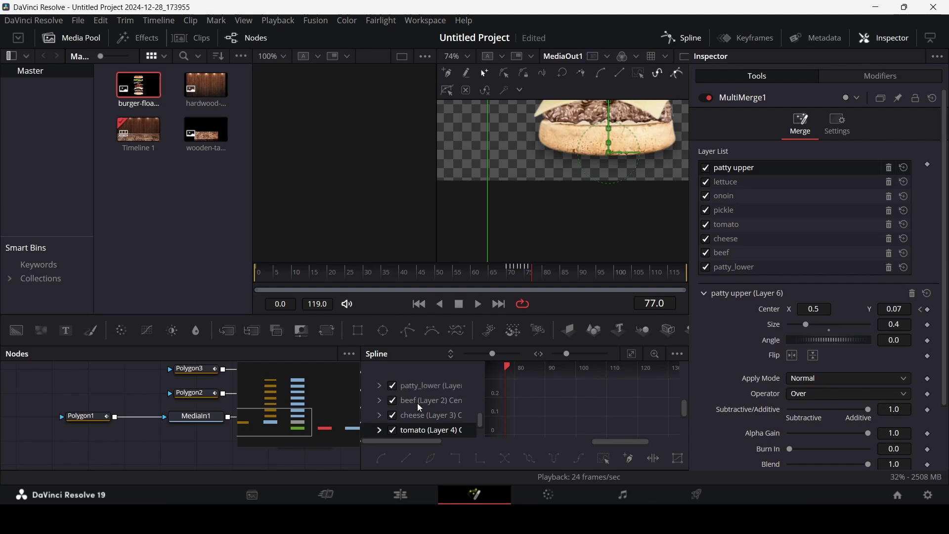
# Step: Switch all of MultiMerge1's curves off and back on in the Spline editor and check its layer entries
pyautogui.scroll(2, 420, 405)
pyautogui.click(369, 400)
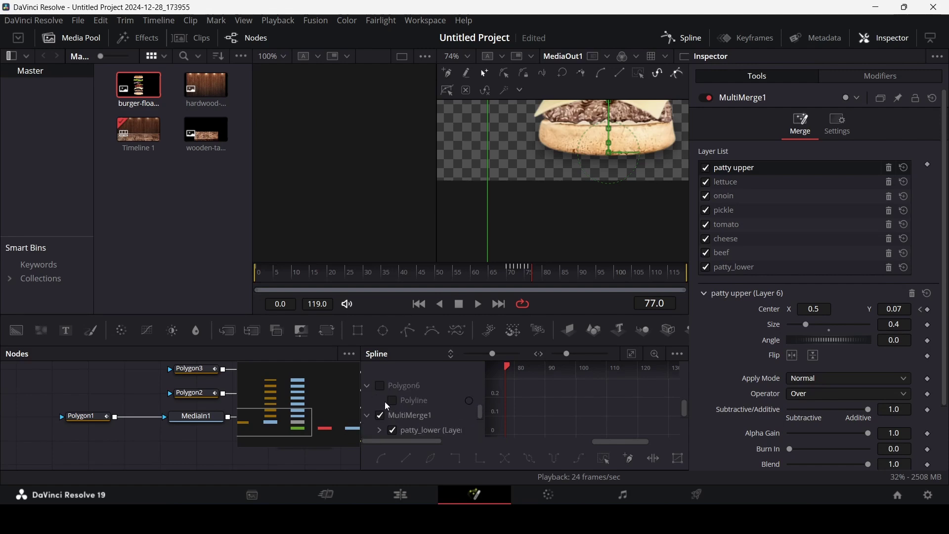
pyautogui.click(368, 415)
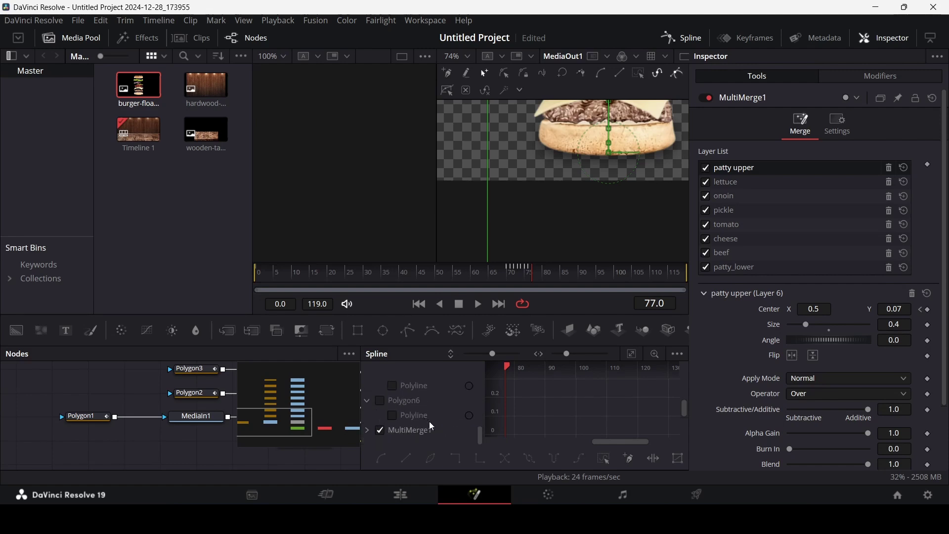
pyautogui.moveTo(480, 437); pyautogui.dragTo(480, 446)
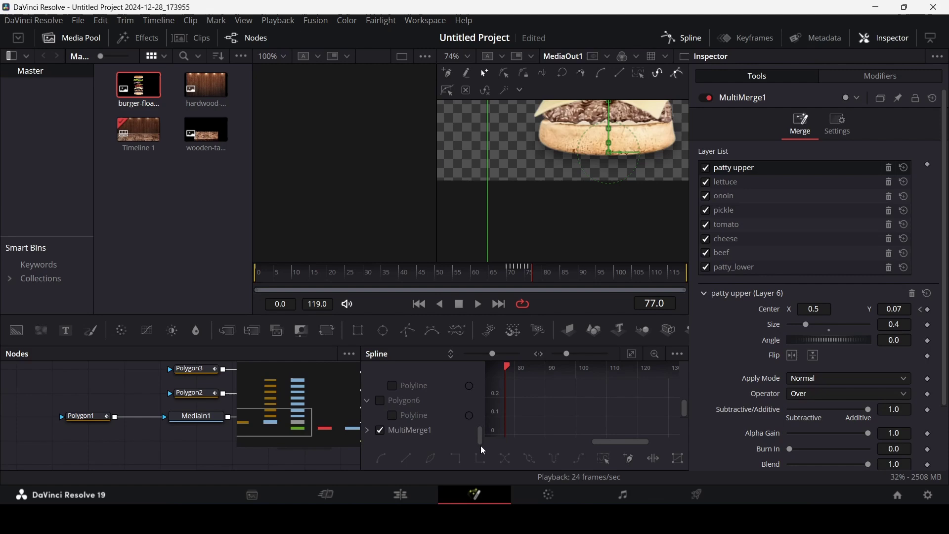
pyautogui.click(380, 431)
pyautogui.click(367, 430)
pyautogui.scroll(-3, 398, 418)
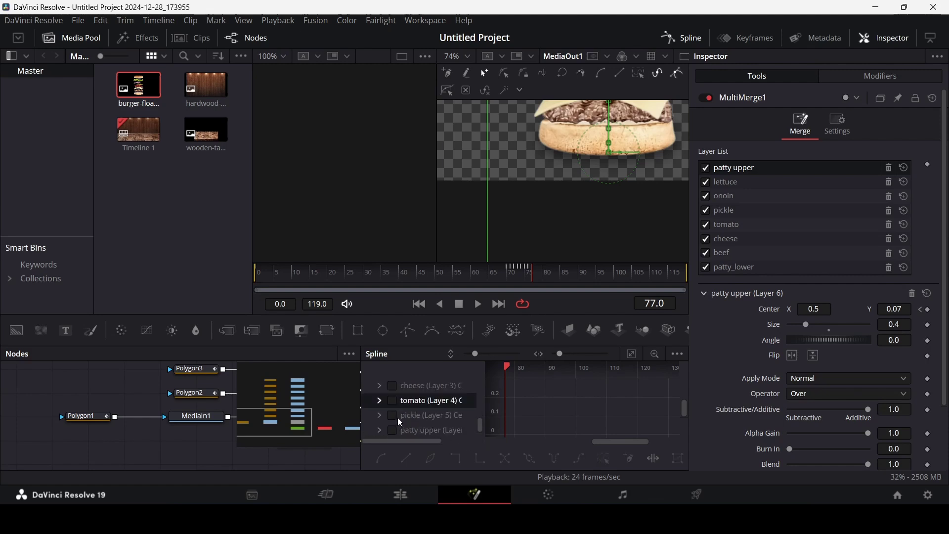
pyautogui.scroll(3, 400, 419)
pyautogui.click(380, 387)
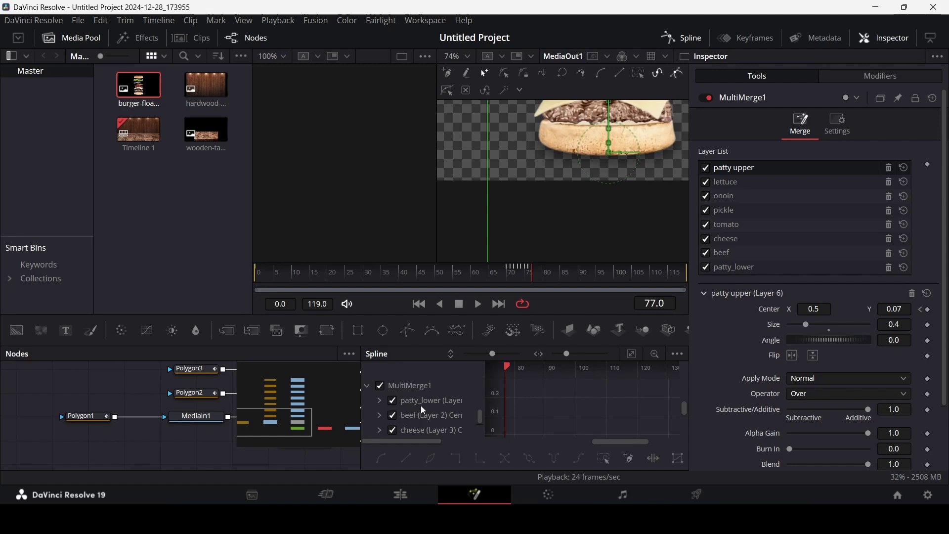
pyautogui.scroll(-5, 425, 420)
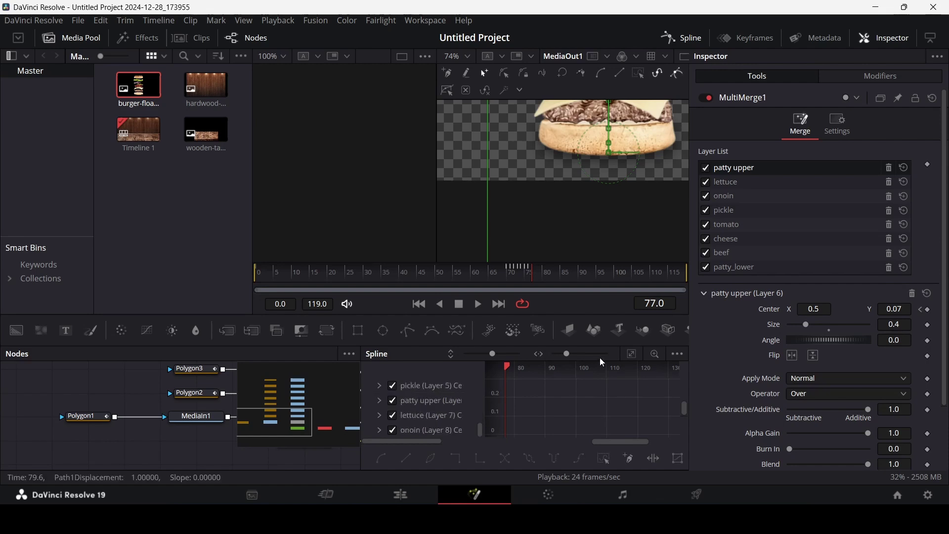
# Step: Fit the layer curves in the Spline editor, smooth all their Center keyframes, and close the editor
pyautogui.click(631, 355)
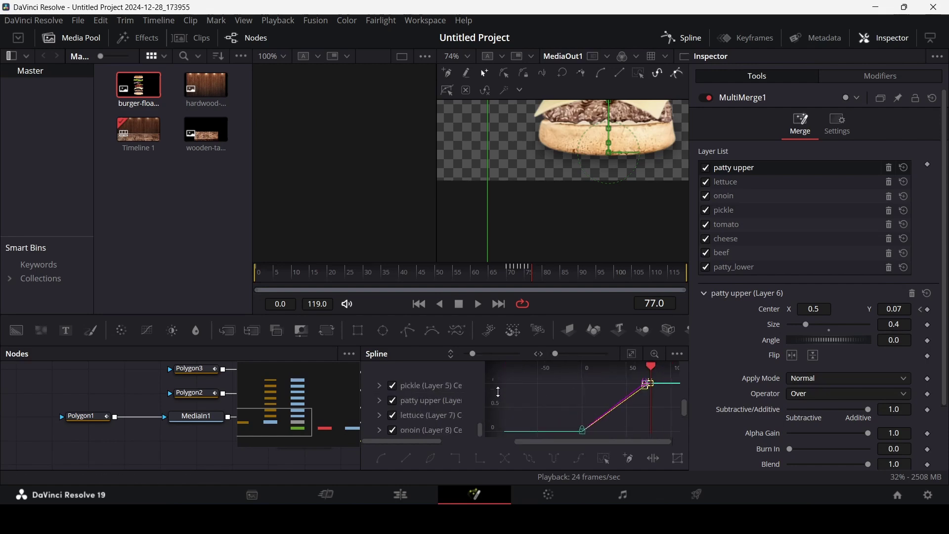
pyautogui.moveTo(498, 392); pyautogui.dragTo(499, 413)
pyautogui.moveTo(566, 420); pyautogui.dragTo(659, 371)
pyautogui.hotkey('shift', 's')
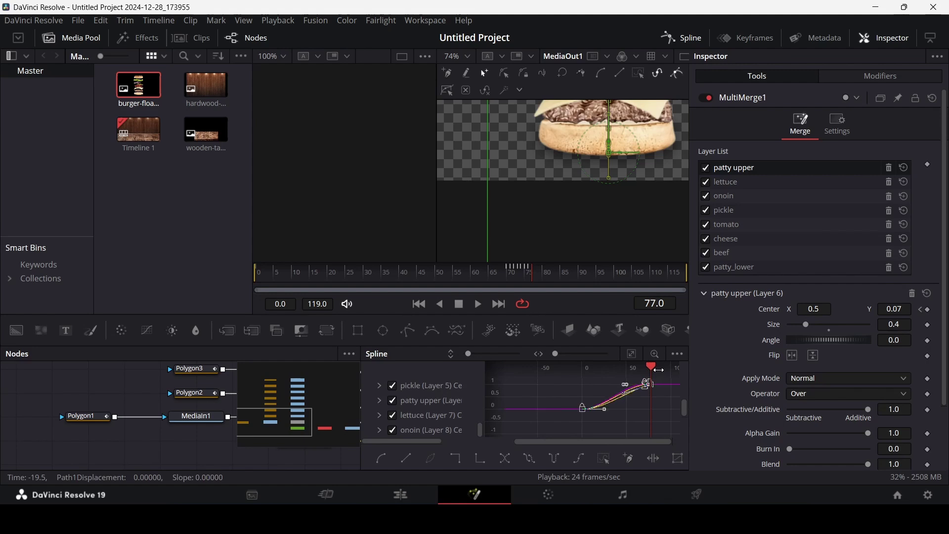
pyautogui.click(686, 38)
# Step: Play the Fusion composition from frame 0 to review the smoothed burger assembly
pyautogui.scroll(1, 583, 174)
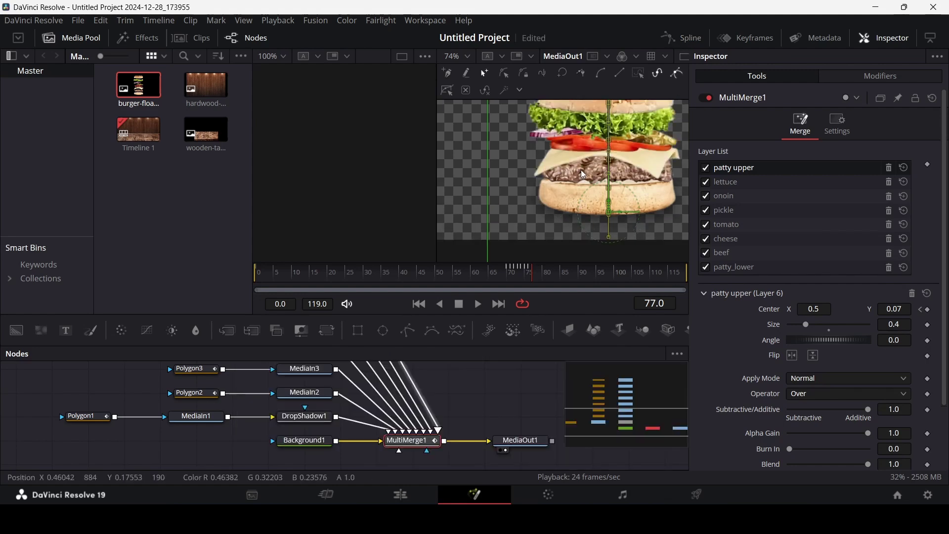
pyautogui.scroll(-1, 580, 170)
pyautogui.moveTo(482, 273); pyautogui.dragTo(255, 272)
pyautogui.scroll(1, 571, 157)
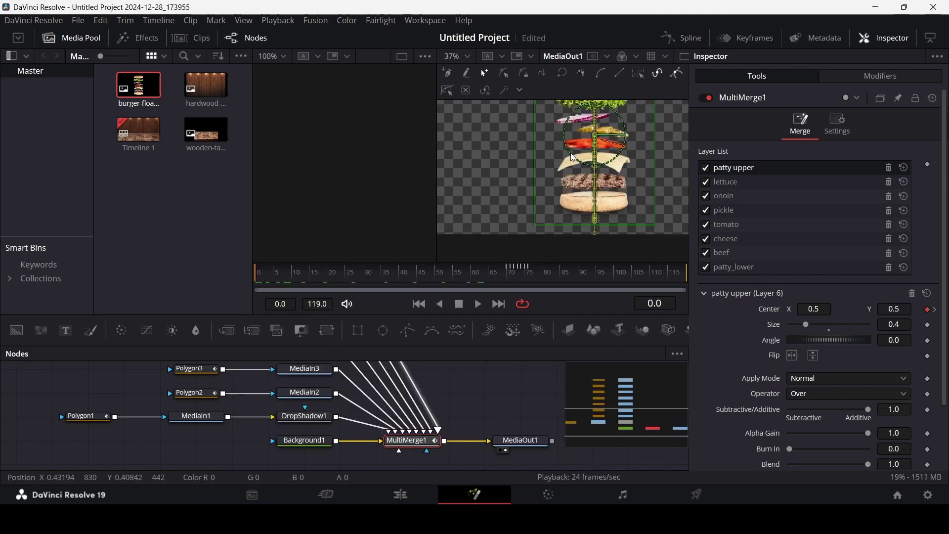
pyautogui.scroll(-2, 574, 157)
pyautogui.press('space')
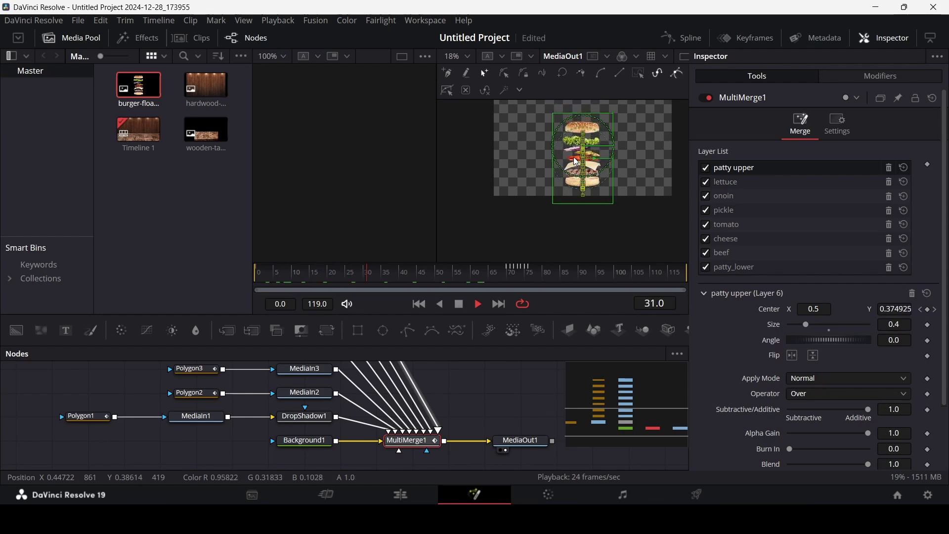
pyautogui.press('space')
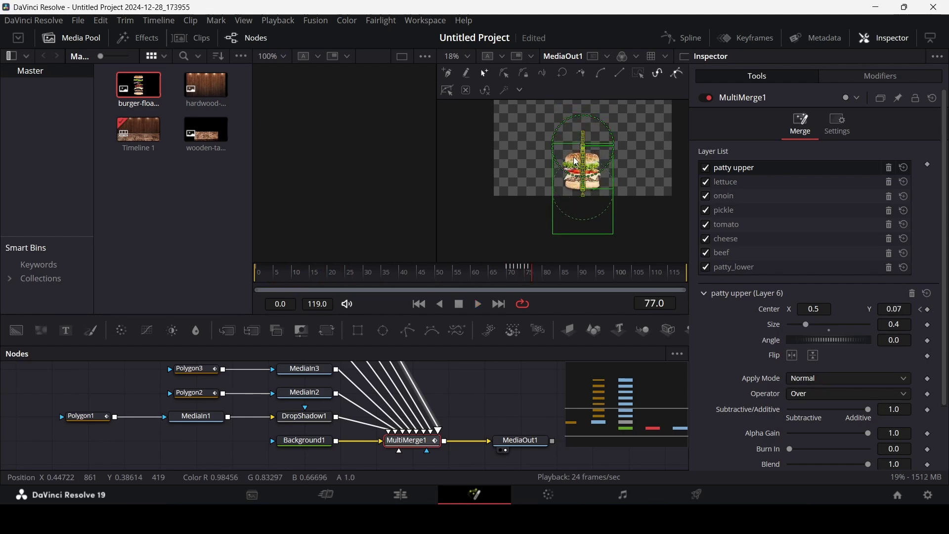
# Step: Switch to the Edit page and play the timeline from the start to review the smoothed ingredient motion
pyautogui.click(416, 493)
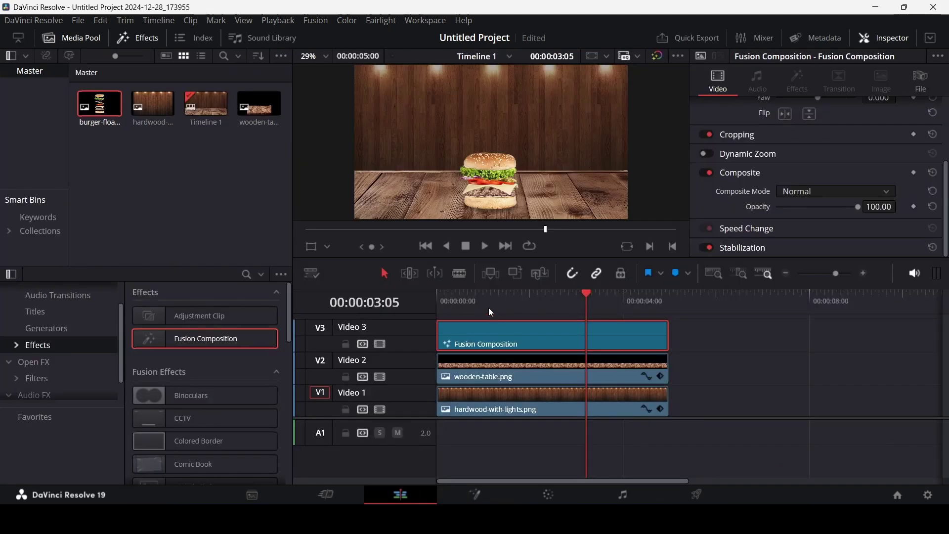
pyautogui.press('Home')
pyautogui.click(714, 346)
pyautogui.press('space')
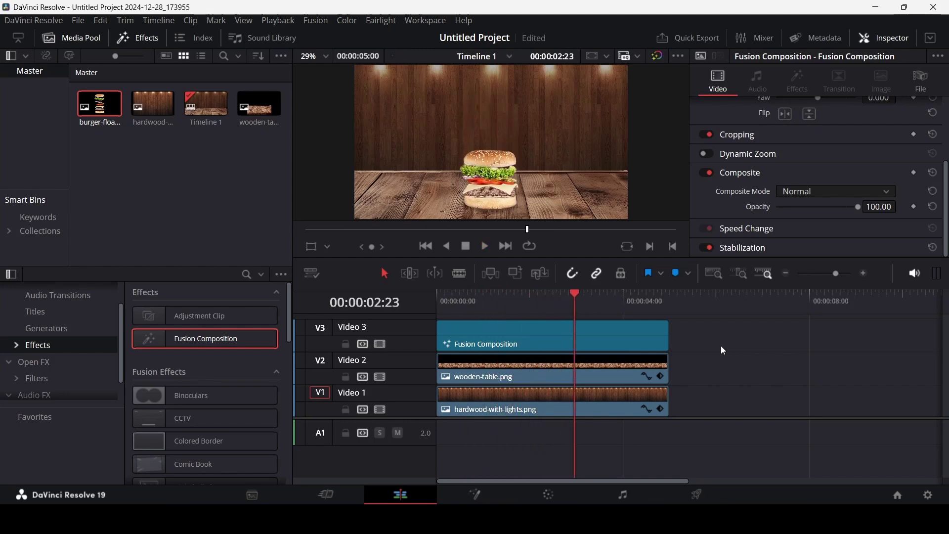
# Step: Add a Position keyframe to the Fusion Composition clip at 00:00:02:00
pyautogui.moveTo(569, 307); pyautogui.dragTo(530, 305)
pyautogui.click(568, 330)
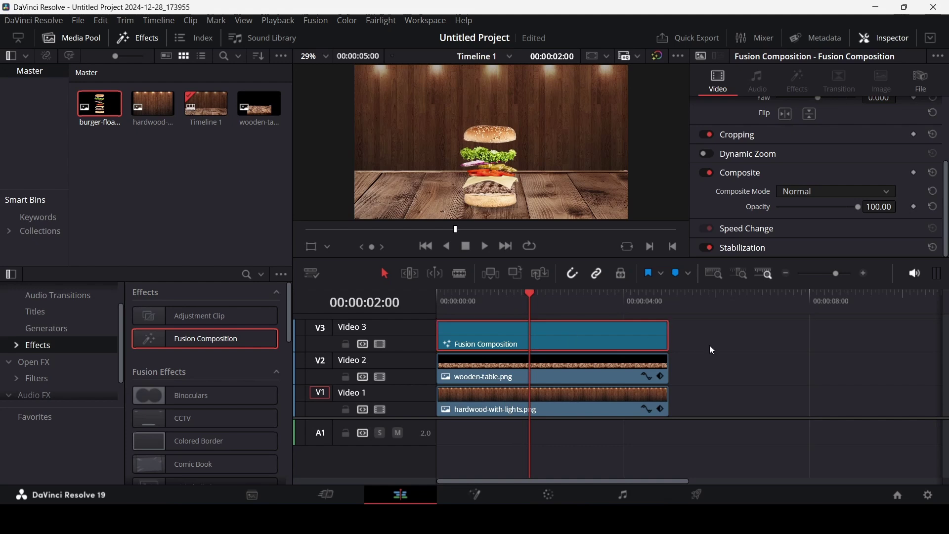
pyautogui.scroll(3, 785, 205)
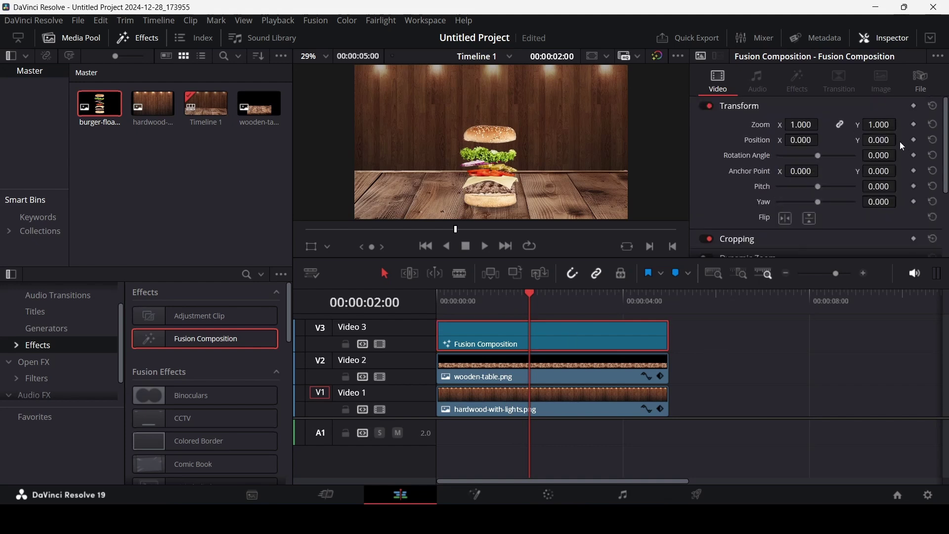
pyautogui.click(914, 140)
# Step: Set the Fusion Composition clip's Position Y to 1092 at the timeline start and play back the burger's drop into frame
pyautogui.moveTo(509, 304); pyautogui.dragTo(437, 304)
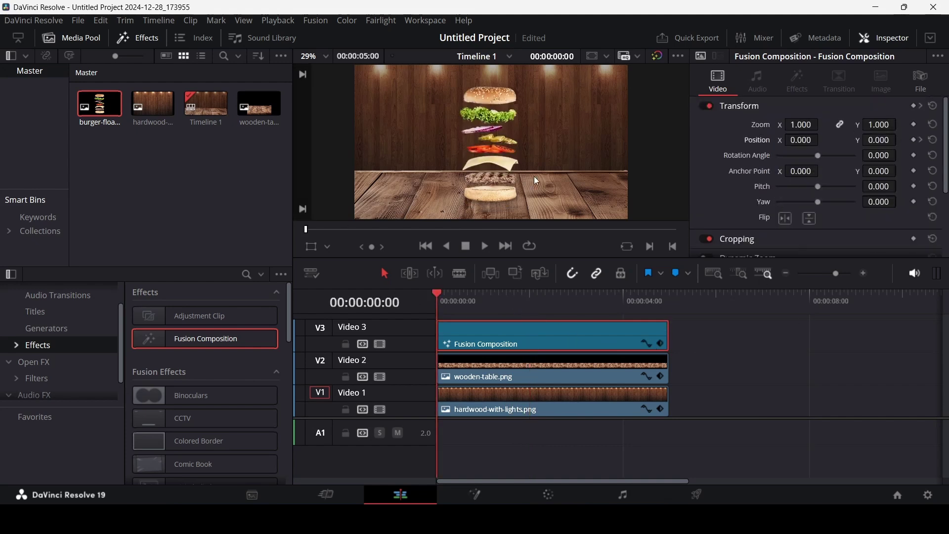
pyautogui.scroll(-3, 495, 146)
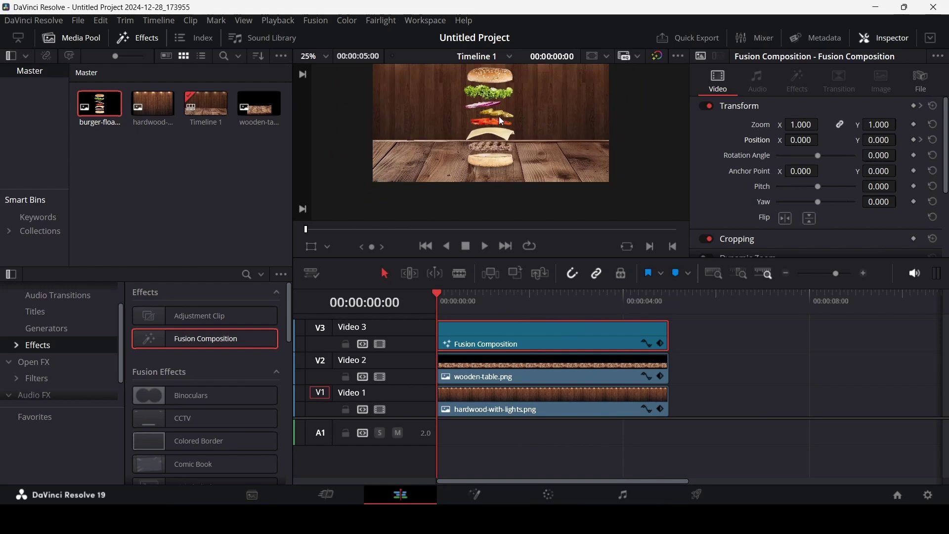
pyautogui.scroll(-4, 492, 88)
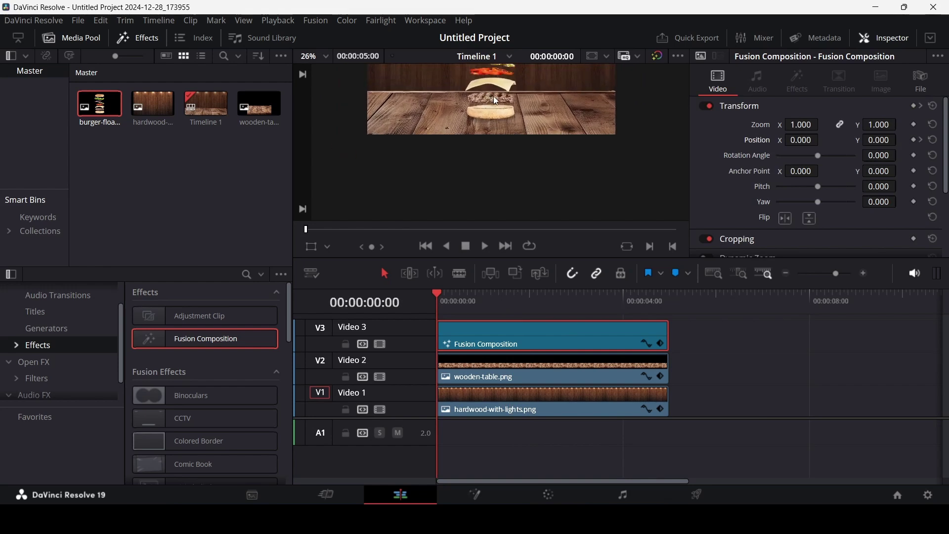
pyautogui.scroll(-2, 493, 96)
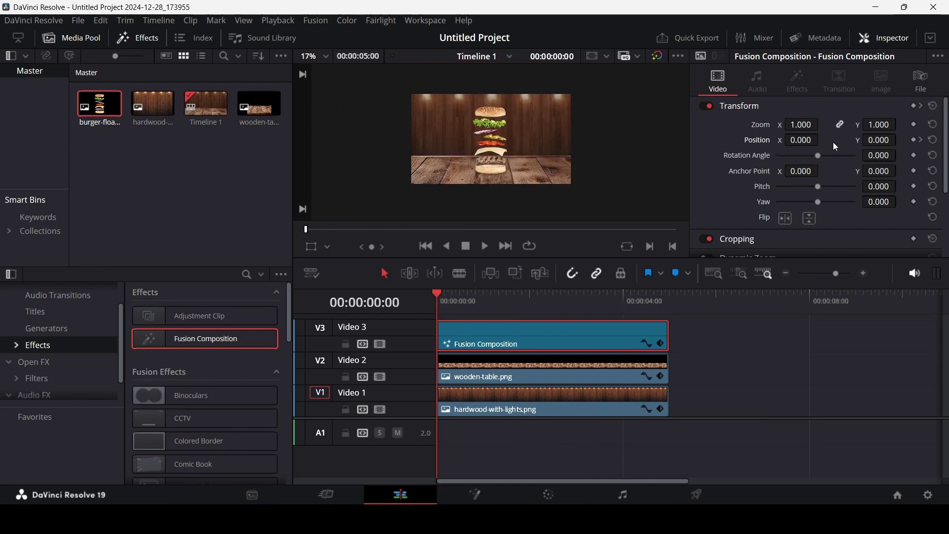
pyautogui.moveTo(880, 141); pyautogui.dragTo(942, 141)
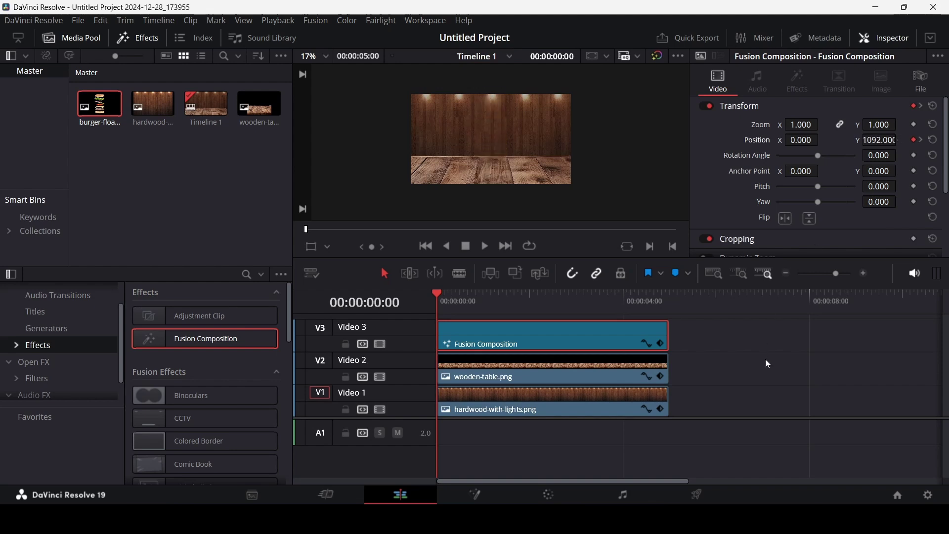
pyautogui.press('space')
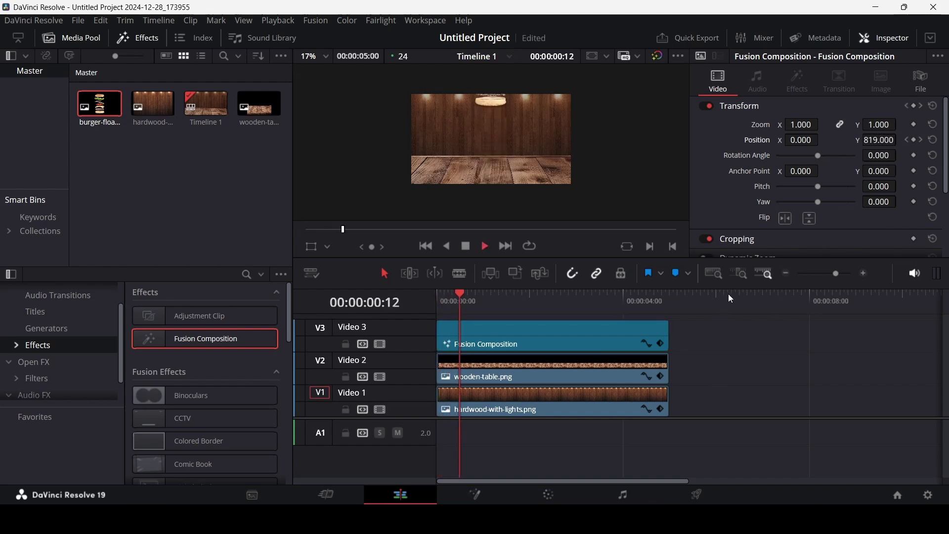
pyautogui.press('space')
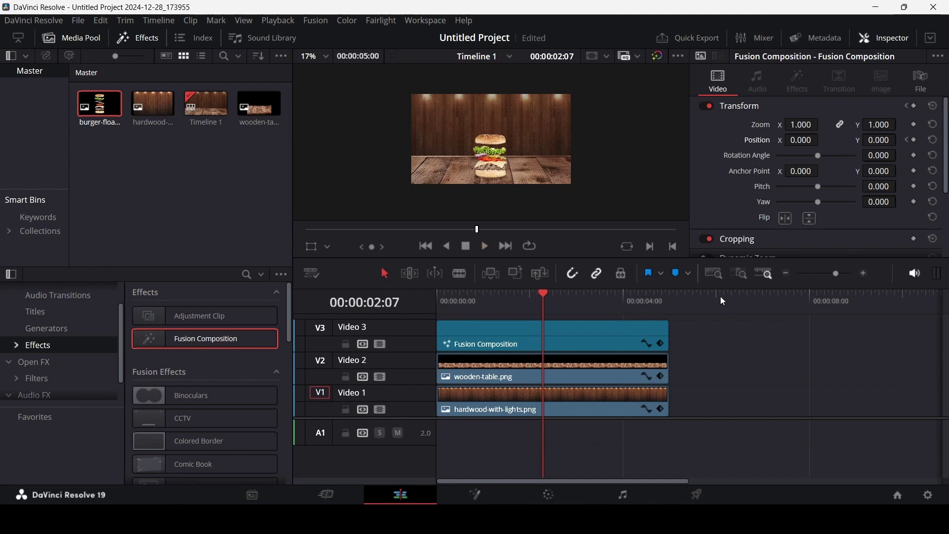
# Step: Show the Fusion Composition clip's Position Y curve and apply easing to its first keyframe
pyautogui.click(646, 344)
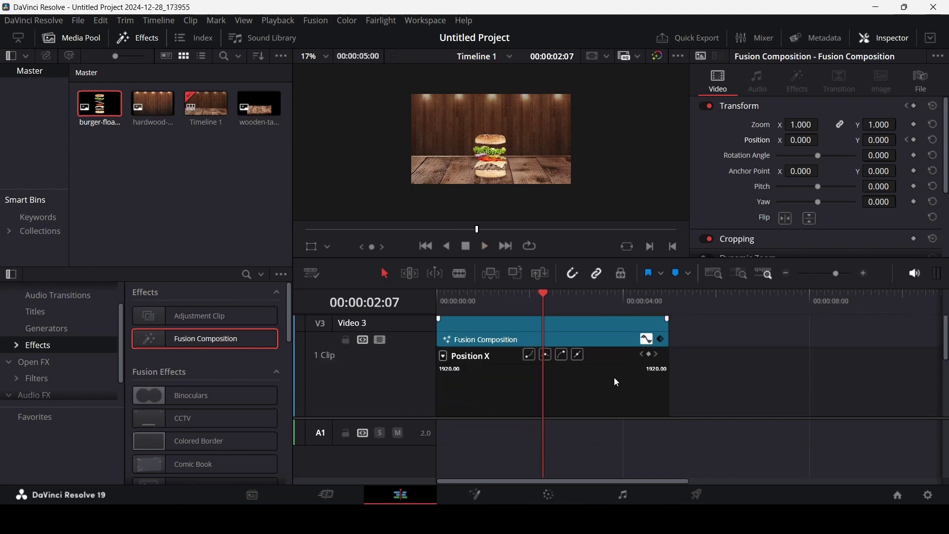
pyautogui.scroll(-2, 614, 378)
pyautogui.scroll(2, 495, 334)
pyautogui.click(444, 356)
pyautogui.click(471, 307)
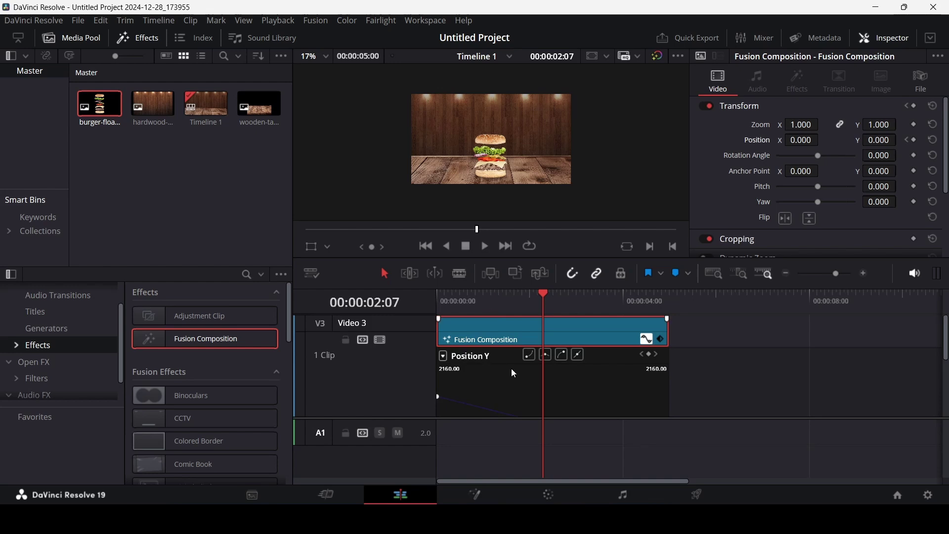
pyautogui.scroll(-2, 512, 369)
pyautogui.moveTo(529, 346)
pyautogui.scroll(2, 529, 347)
pyautogui.click(439, 396)
pyautogui.click(530, 355)
# Step: Play the timeline from the start to review the eased drop, and close the clip's curve view
pyautogui.press('Home')
pyautogui.scroll(-2, 509, 356)
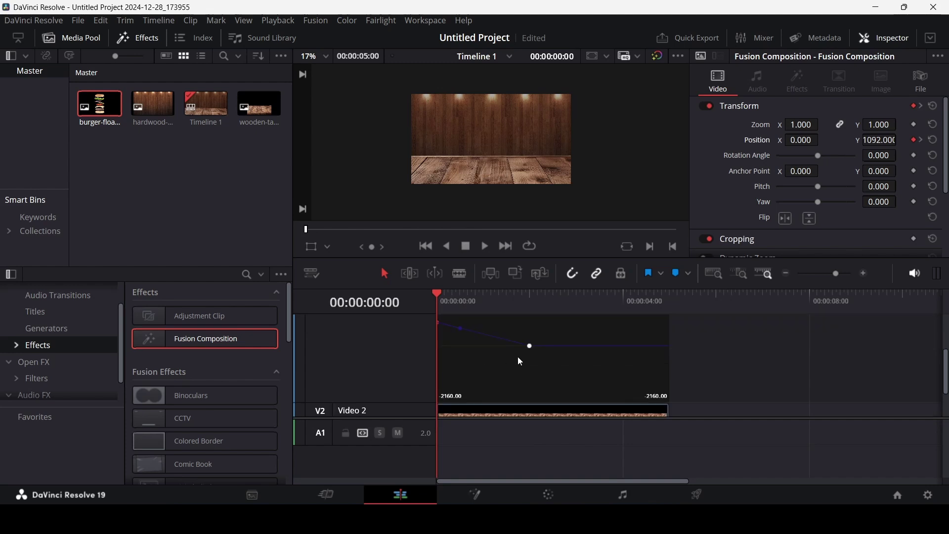
pyautogui.press('space')
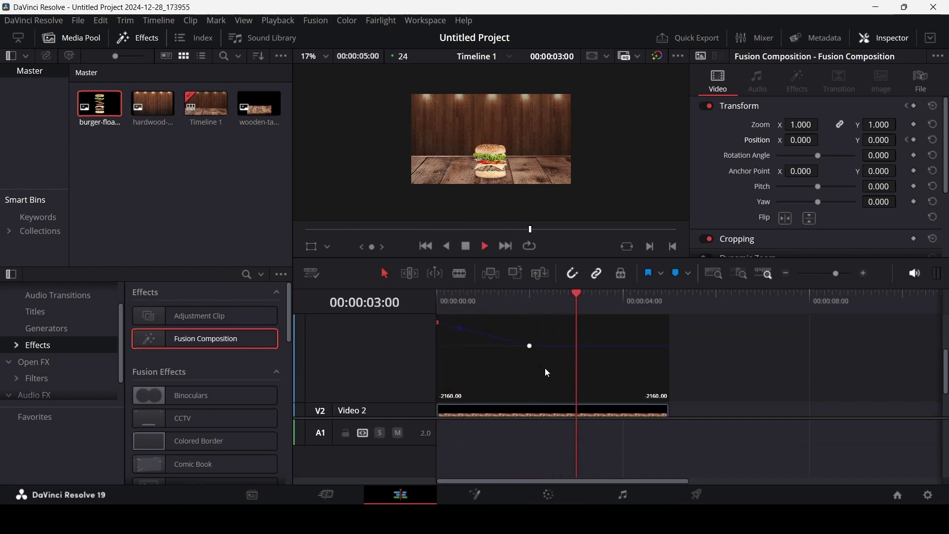
pyautogui.scroll(2, 545, 369)
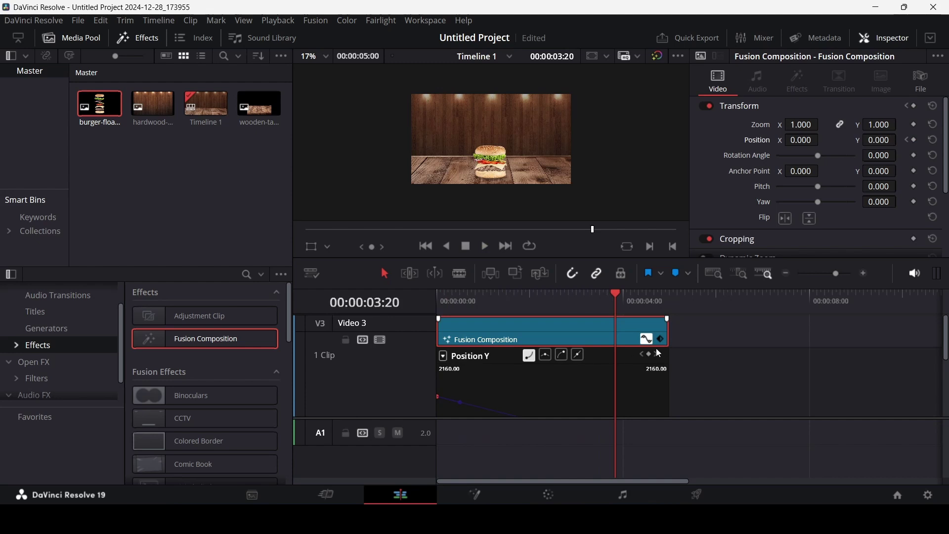
pyautogui.click(645, 338)
# Step: Move the Fusion Composition clip to the track above Video 3 and place a Text+ title on Video 3 beneath it
pyautogui.moveTo(488, 297); pyautogui.dragTo(533, 302)
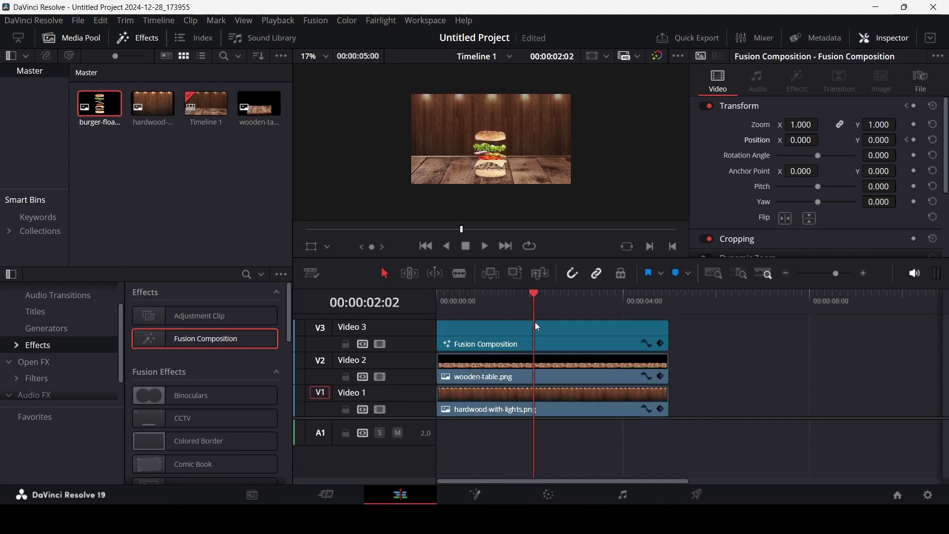
pyautogui.moveTo(502, 337); pyautogui.dragTo(500, 319)
pyautogui.moveTo(275, 340); pyautogui.dragTo(526, 352)
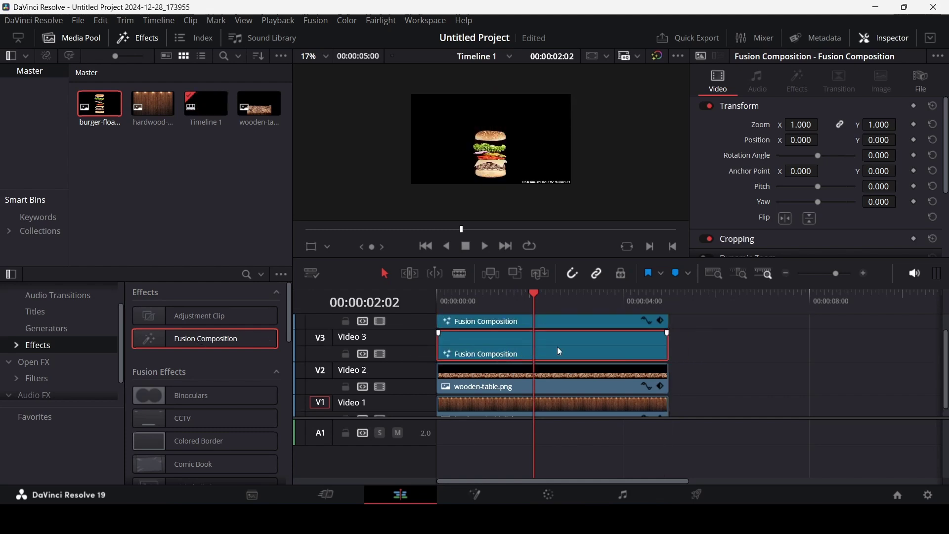
pyautogui.press('Delete')
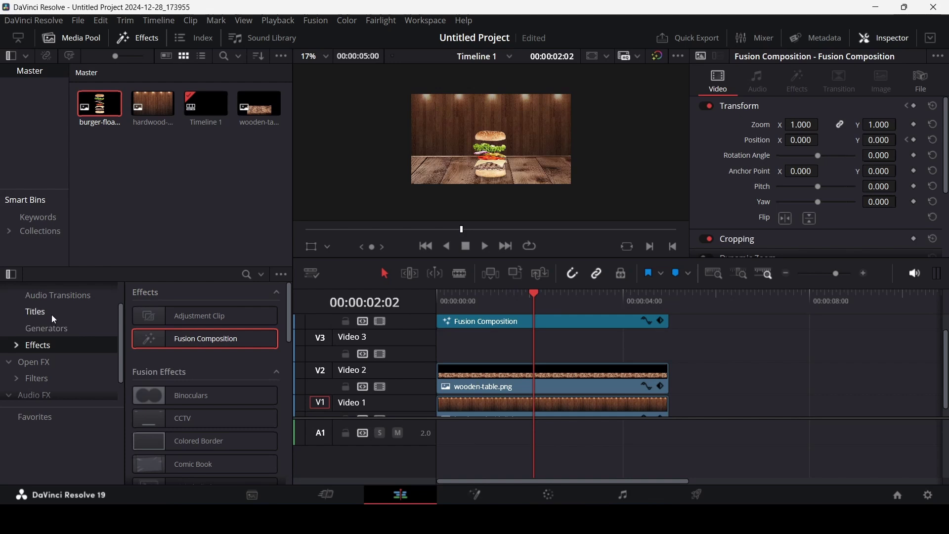
pyautogui.click(52, 314)
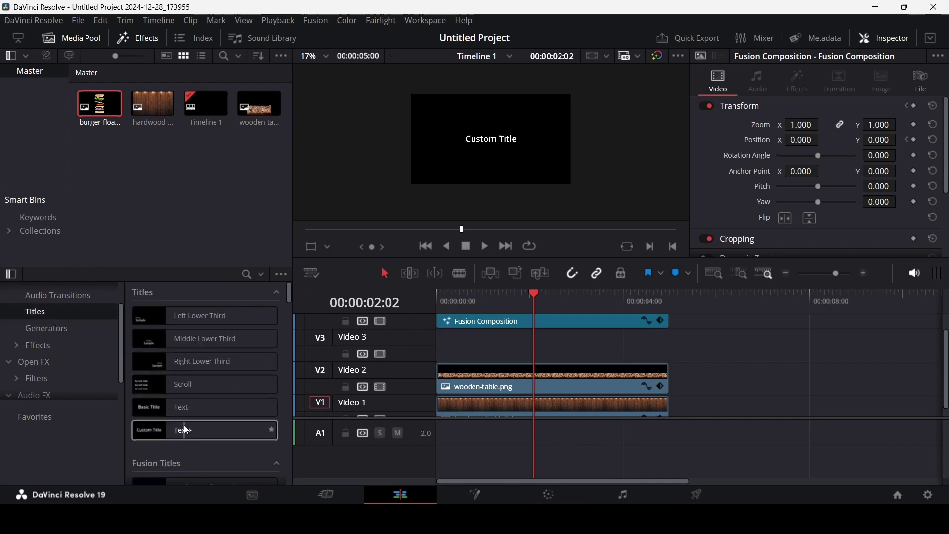
pyautogui.moveTo(184, 426); pyautogui.dragTo(499, 351)
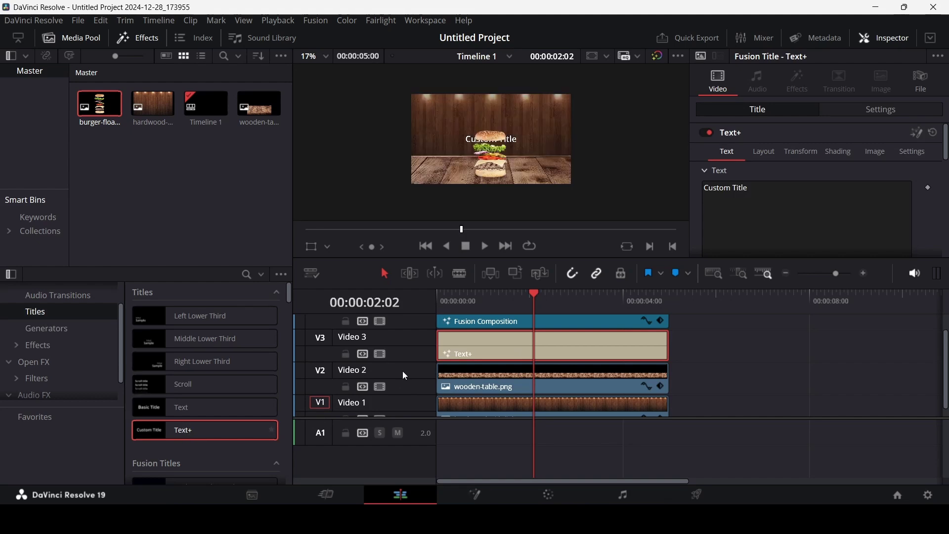
# Step: Replace the Text+ title's default wording with BURGER
pyautogui.moveTo(757, 189); pyautogui.dragTo(679, 189)
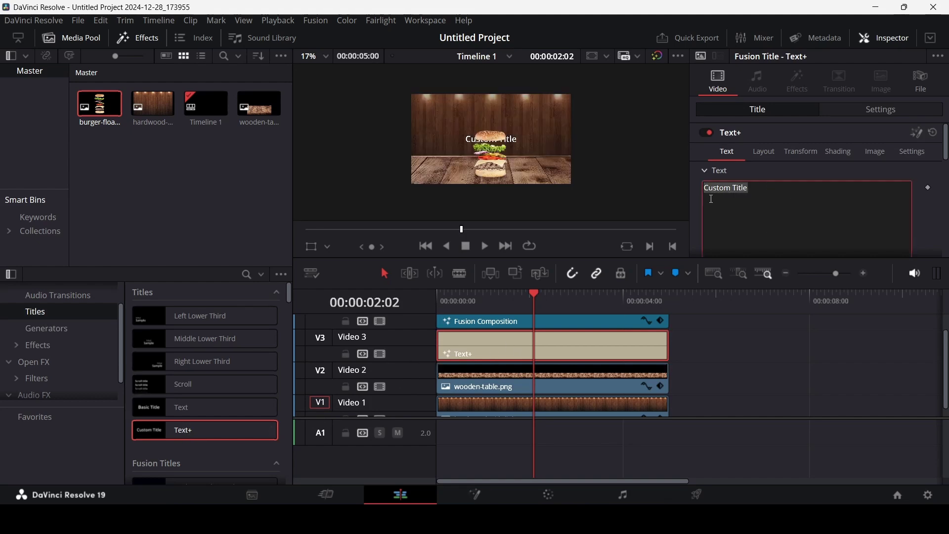
pyautogui.write('BURGER')
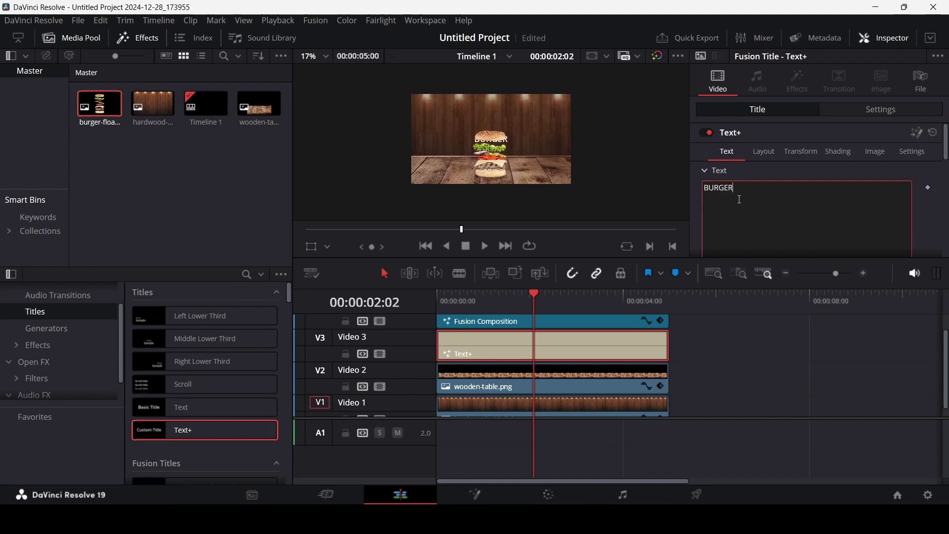
pyautogui.scroll(-3, 816, 207)
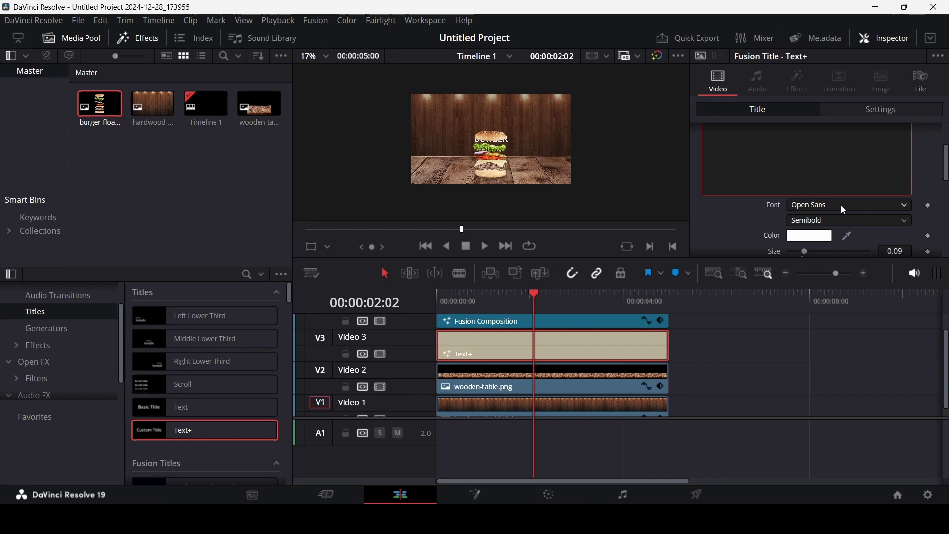
# Step: Set the BURGER title's font style to Extrabold
pyautogui.click(832, 219)
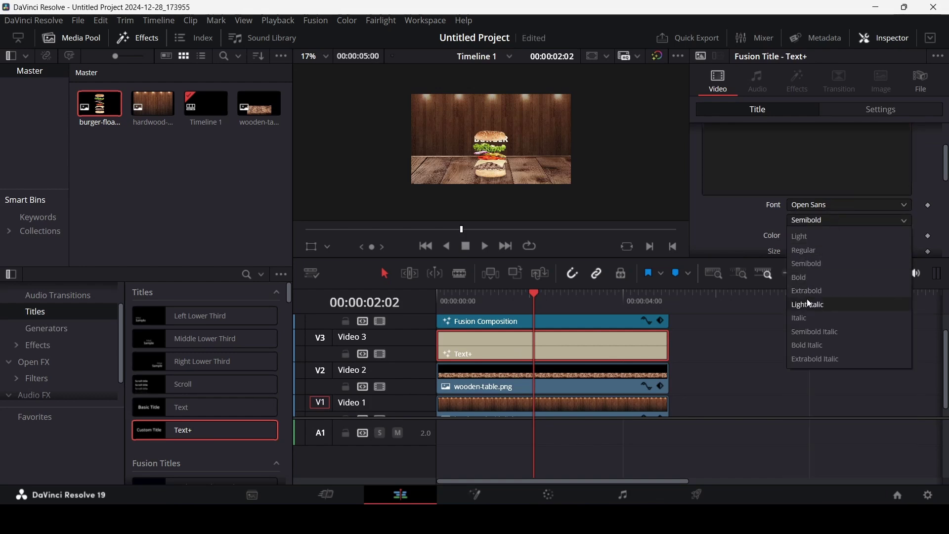
pyautogui.click(818, 358)
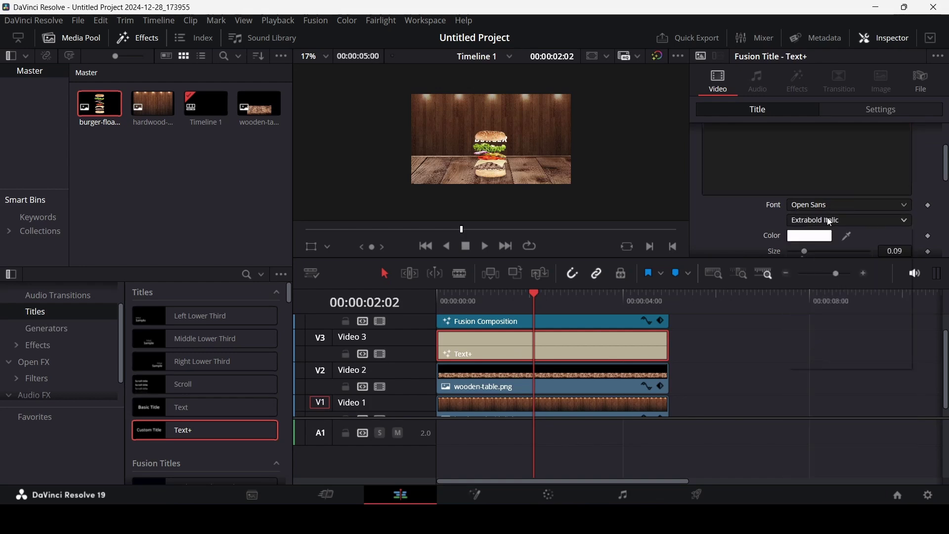
pyautogui.click(831, 221)
pyautogui.click(810, 292)
# Step: Enlarge the BURGER title to a size of about 0.25
pyautogui.scroll(-1, 788, 205)
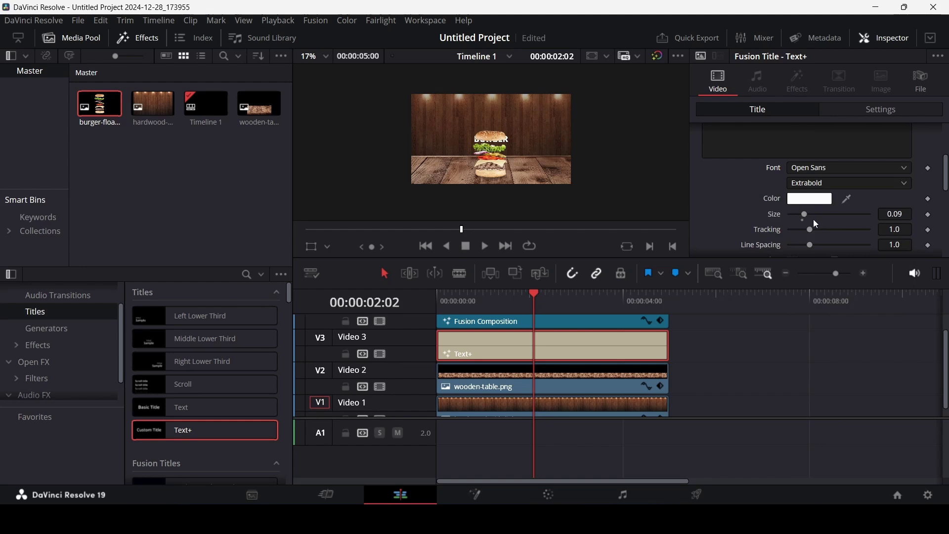
pyautogui.moveTo(806, 215); pyautogui.dragTo(906, 215)
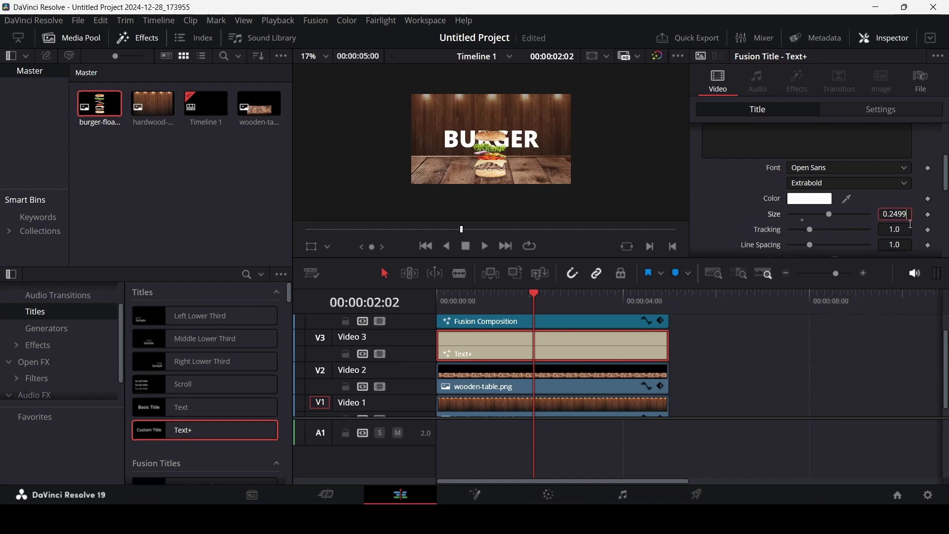
pyautogui.press('BackSpace')
pyautogui.press('BackSpace')
pyautogui.write('5')
pyautogui.press('Tab')
# Step: Raise the BURGER title in its layout settings by setting Center Y to 0.586
pyautogui.scroll(-6, 872, 217)
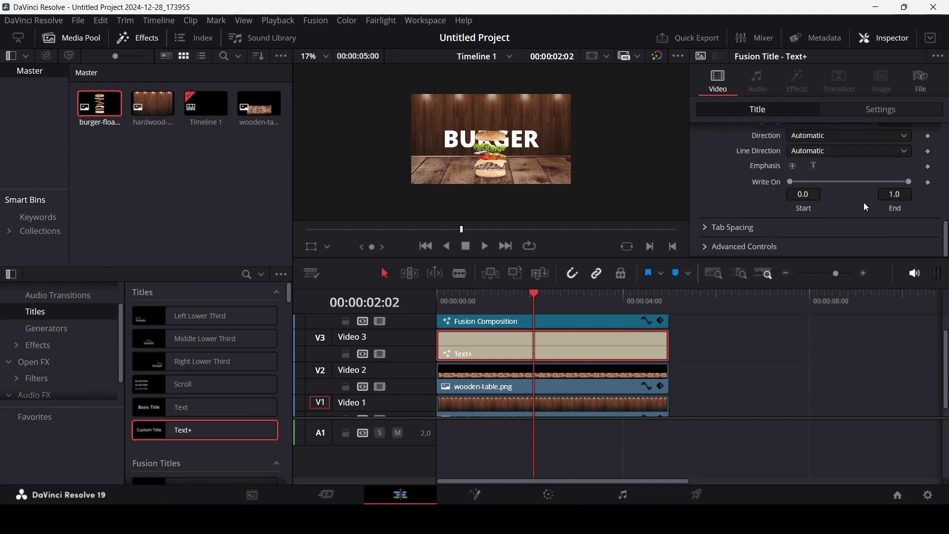
pyautogui.scroll(10, 864, 203)
pyautogui.click(772, 153)
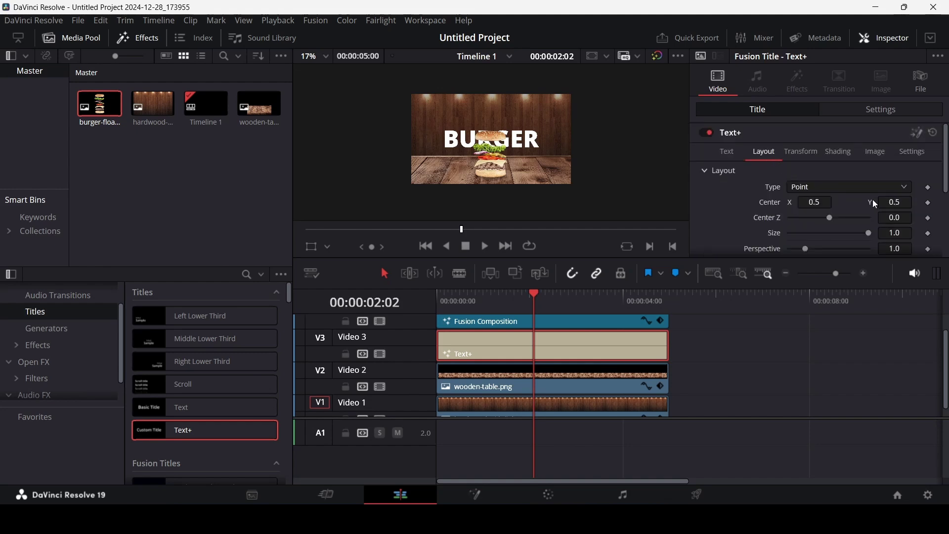
pyautogui.moveTo(895, 201)
pyautogui.mouseDown()
pyautogui.moveTo(921, 202)
pyautogui.moveTo(899, 202)
pyautogui.mouseUp()
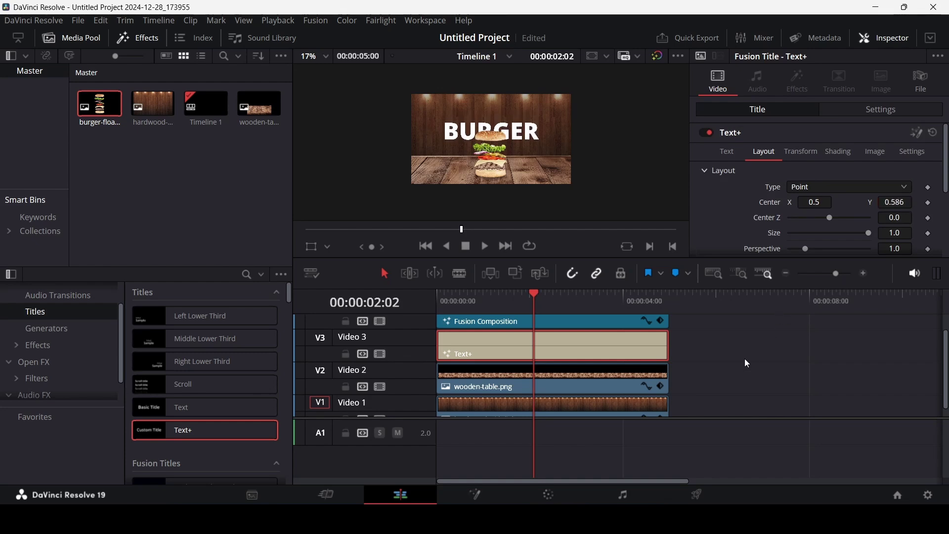
# Step: Change the shading appearance of the BURGER title from a solid fill to a text outline
pyautogui.scroll(-3, 784, 217)
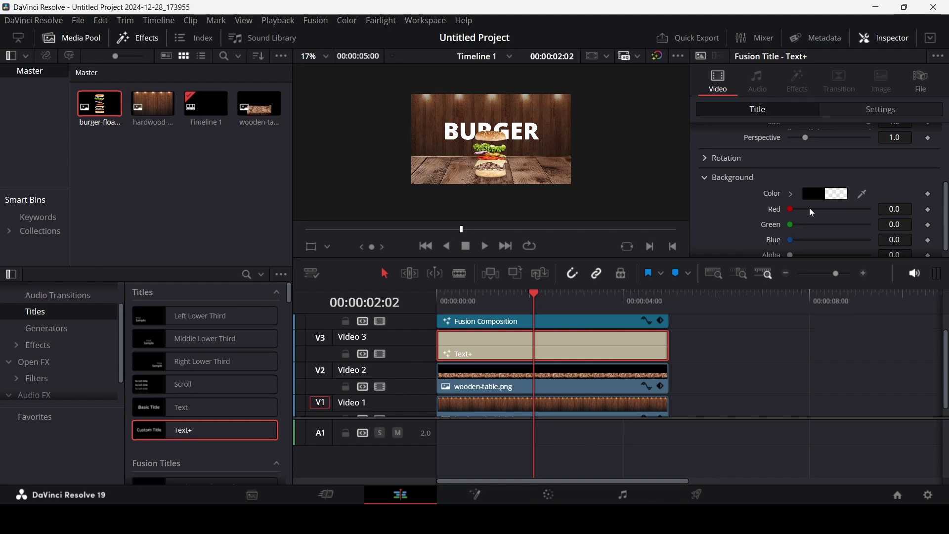
pyautogui.scroll(3, 809, 208)
pyautogui.click(810, 153)
pyautogui.click(839, 152)
pyautogui.scroll(-4, 836, 177)
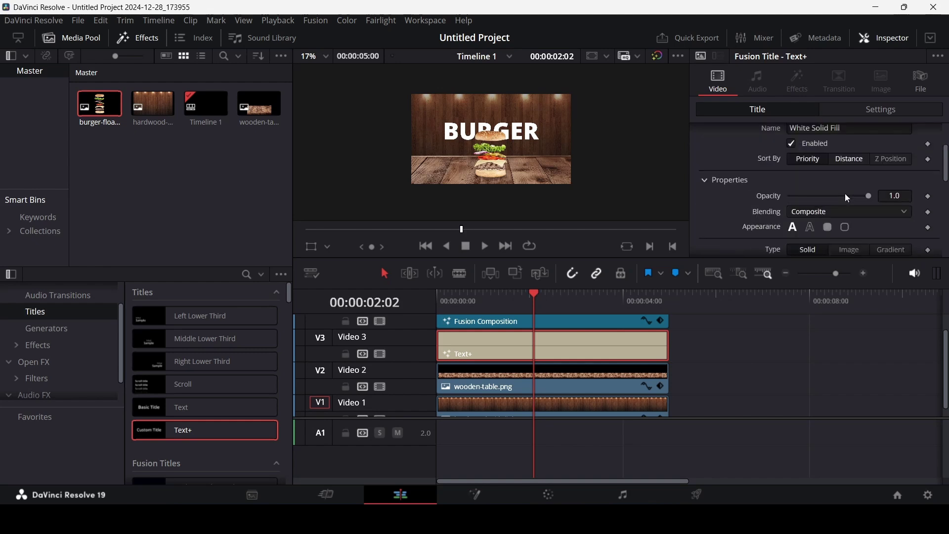
pyautogui.scroll(1, 844, 193)
pyautogui.scroll(-3, 844, 194)
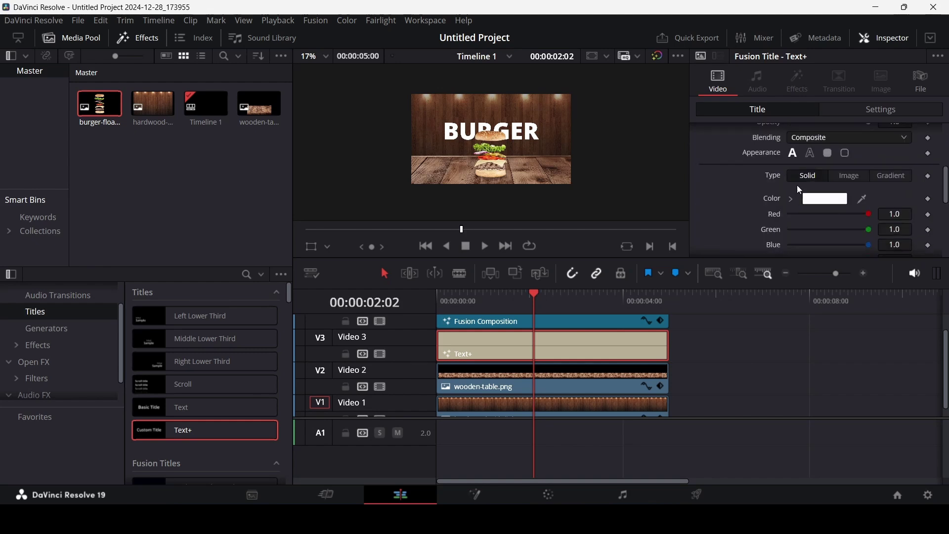
pyautogui.click(812, 154)
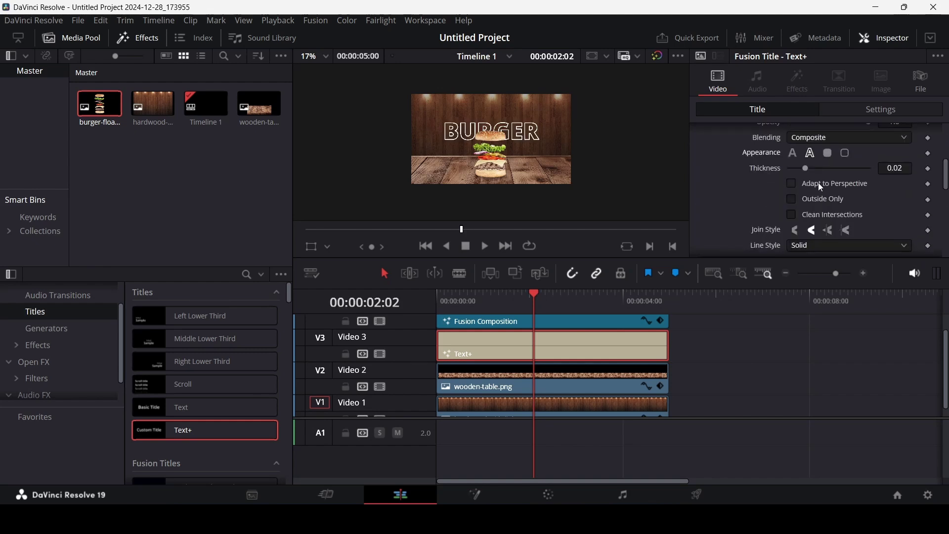
pyautogui.click(708, 327)
# Step: Add a Write On keyframe to the BURGER title at 00:00:01:15
pyautogui.scroll(1, 715, 334)
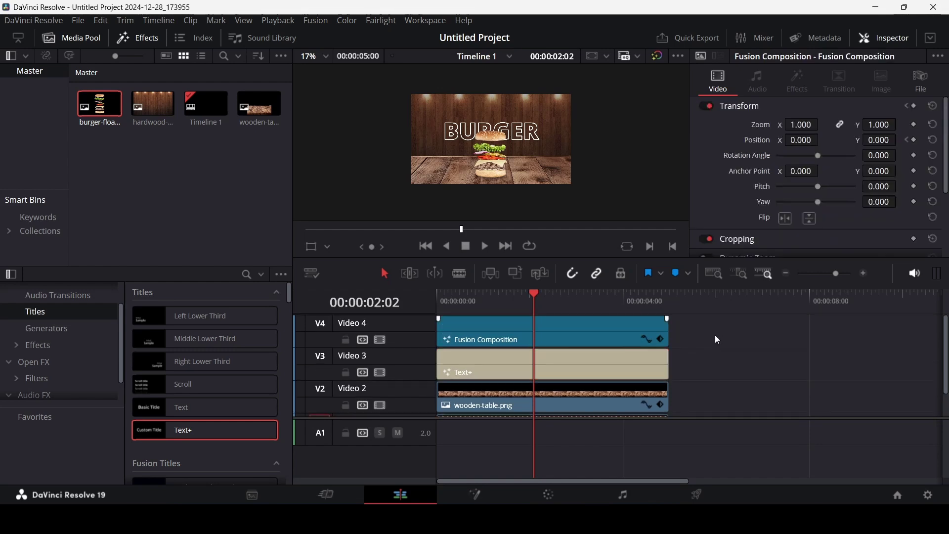
pyautogui.press('Home')
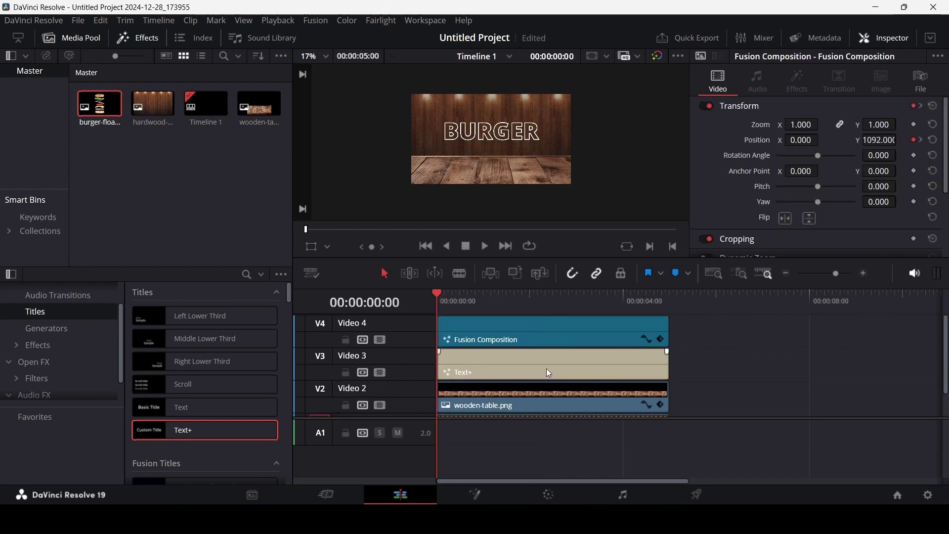
pyautogui.moveTo(444, 301); pyautogui.dragTo(513, 301)
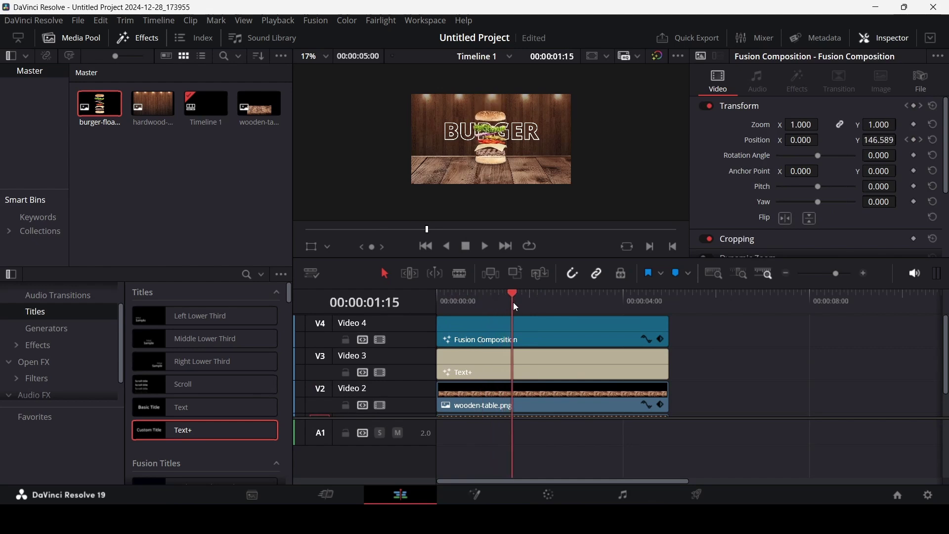
pyautogui.click(536, 367)
pyautogui.scroll(-10, 818, 187)
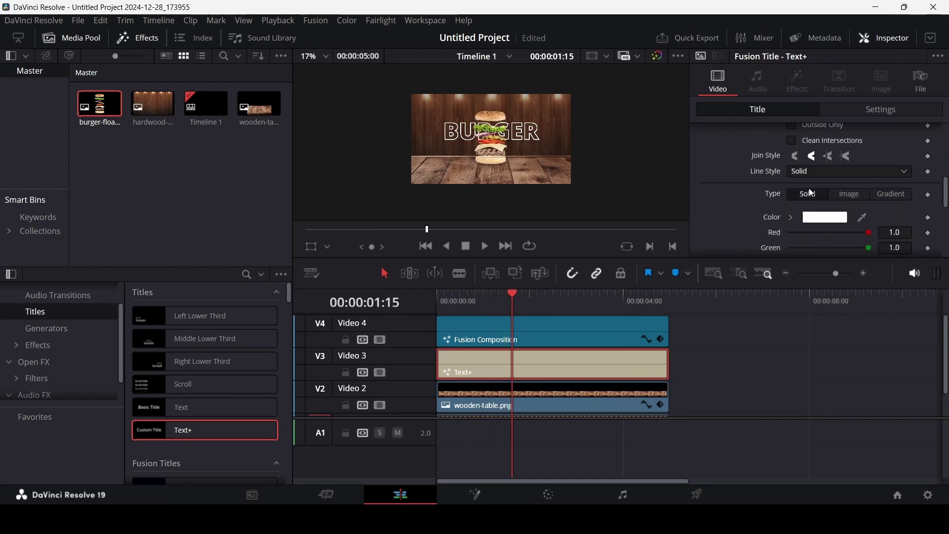
pyautogui.scroll(12, 821, 191)
pyautogui.scroll(4, 820, 192)
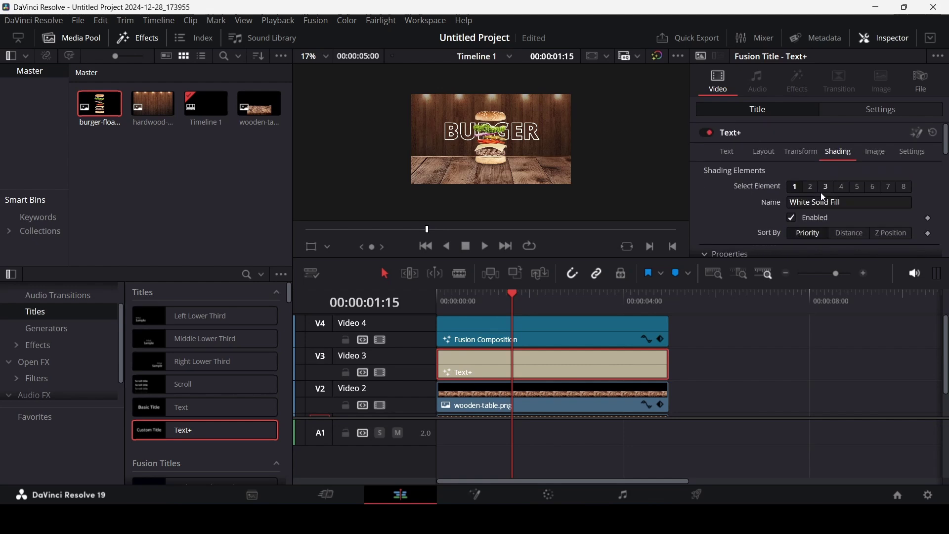
pyautogui.click(733, 150)
pyautogui.scroll(-4, 751, 171)
pyautogui.scroll(-3, 755, 176)
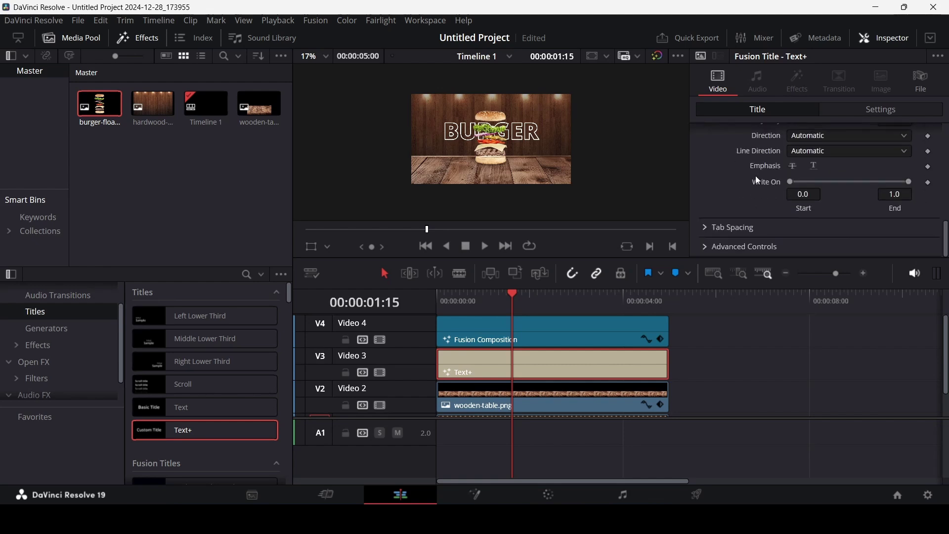
pyautogui.click(929, 183)
# Step: Set the title's Write On End to 0.0 at 00:00:00:15 and play back the write-on animation
pyautogui.moveTo(494, 298); pyautogui.dragTo(467, 301)
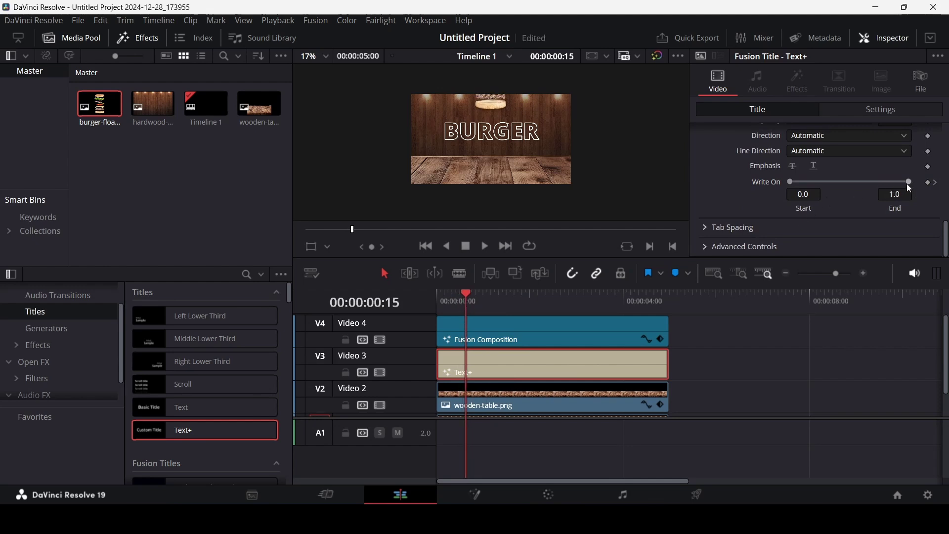
pyautogui.moveTo(909, 182); pyautogui.dragTo(772, 182)
pyautogui.click(733, 352)
pyautogui.press('space')
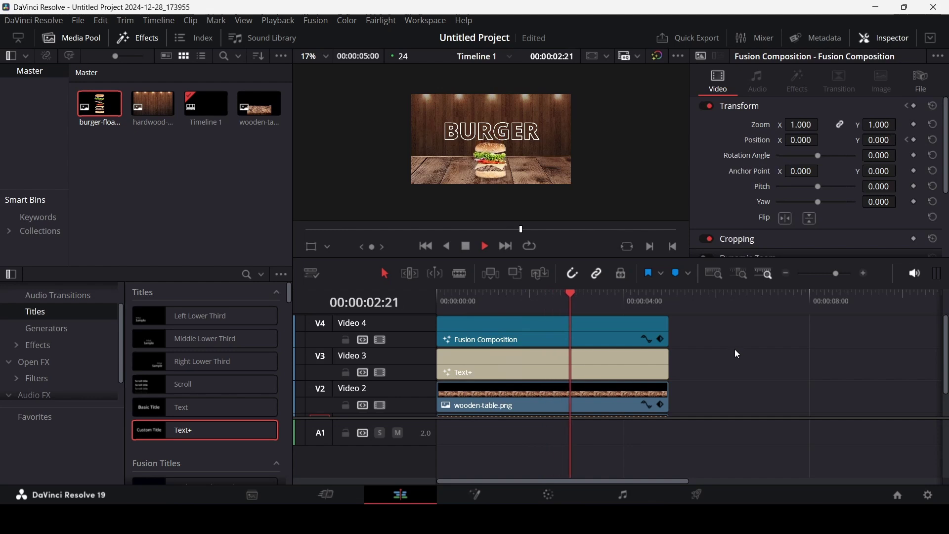
pyautogui.press('space')
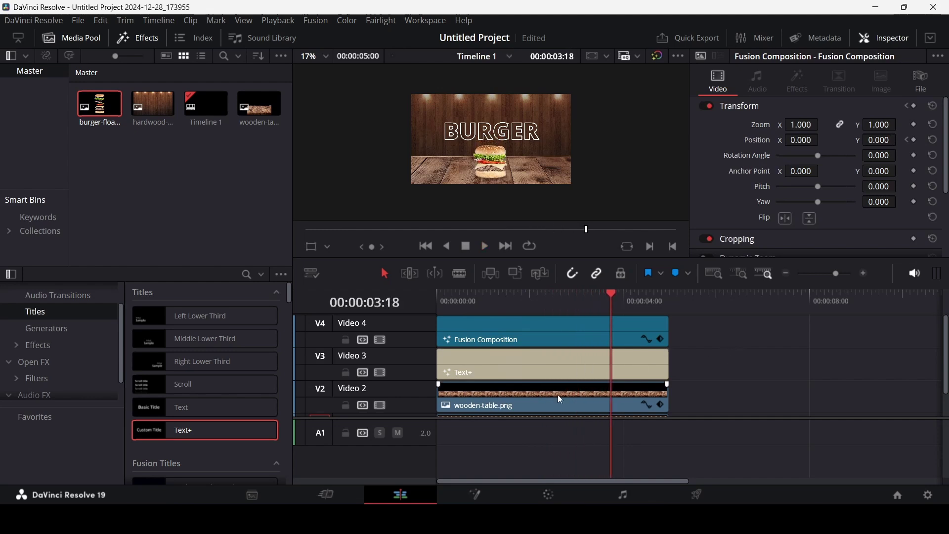
# Step: Add an Adjustment Clip on a new Video 5 track above the Fusion Composition clip, starting at the timeline's beginning
pyautogui.moveTo(408, 420); pyautogui.dragTo(414, 459)
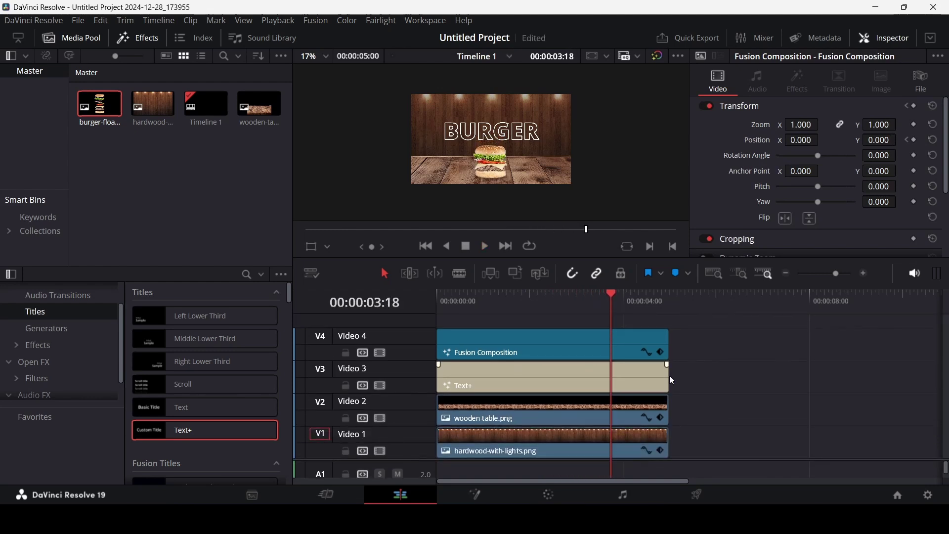
pyautogui.click(57, 348)
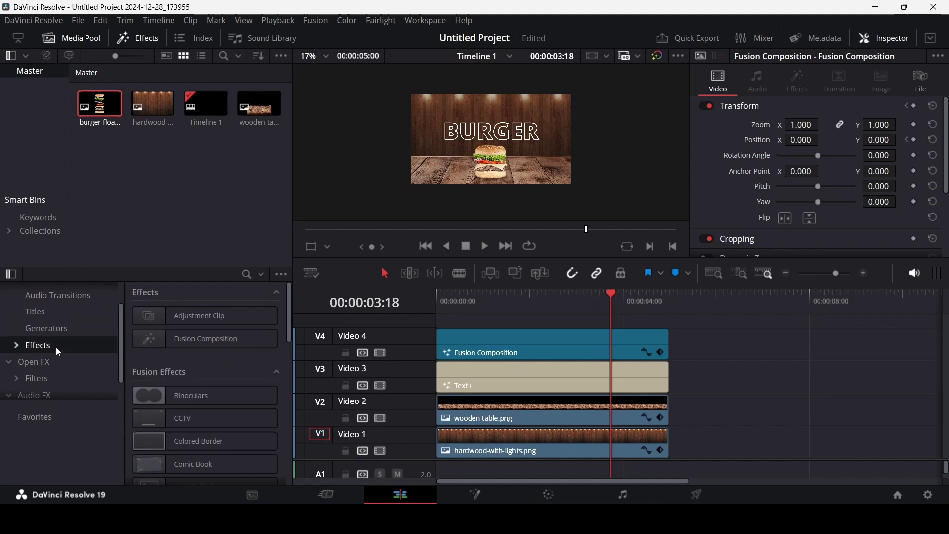
pyautogui.moveTo(183, 318); pyautogui.dragTo(463, 317)
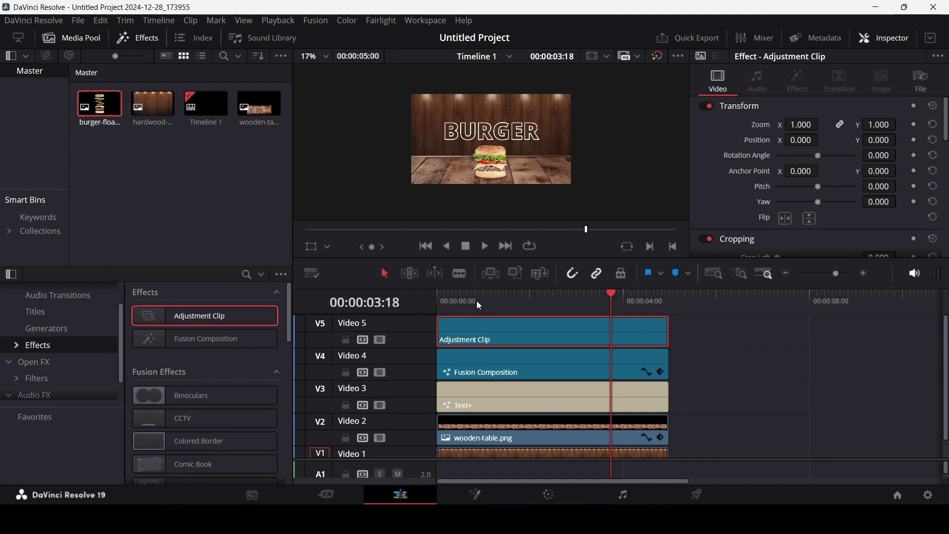
# Step: Keyframe the Adjustment Clip's Zoom at 00:00:02:00 and set it to 1.1 at 00:00:02:05
pyautogui.moveTo(476, 301); pyautogui.dragTo(529, 304)
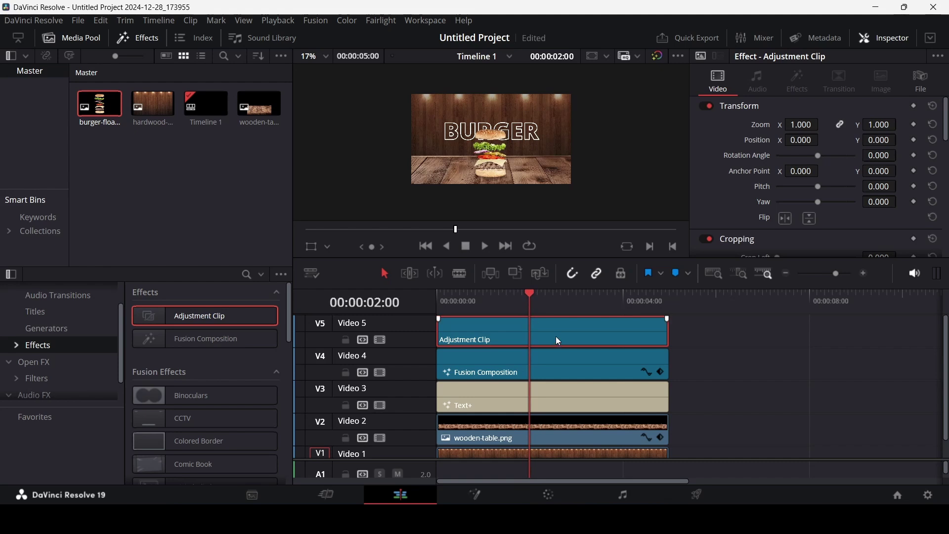
pyautogui.click(914, 125)
pyautogui.press('Right')
pyautogui.press('Right')
pyautogui.press('Right')
pyautogui.press('Right')
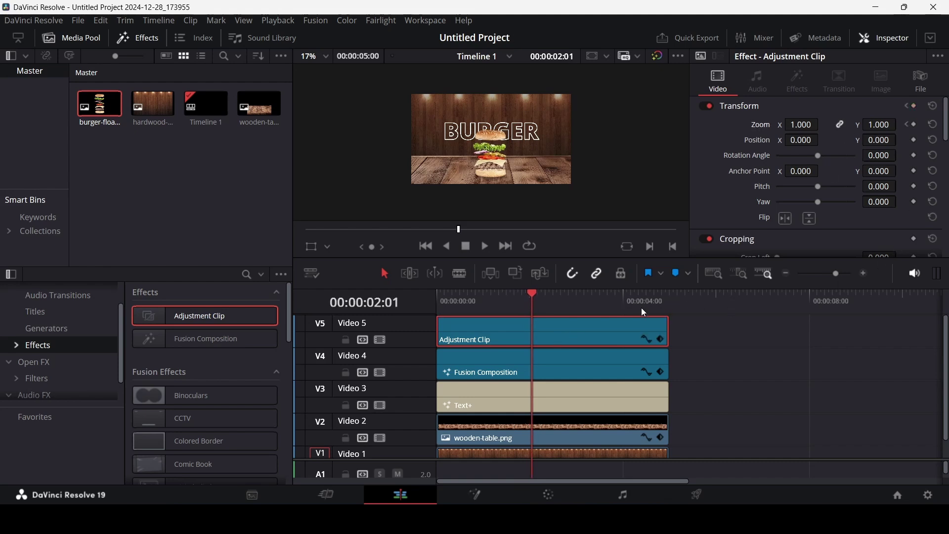
pyautogui.press('Right')
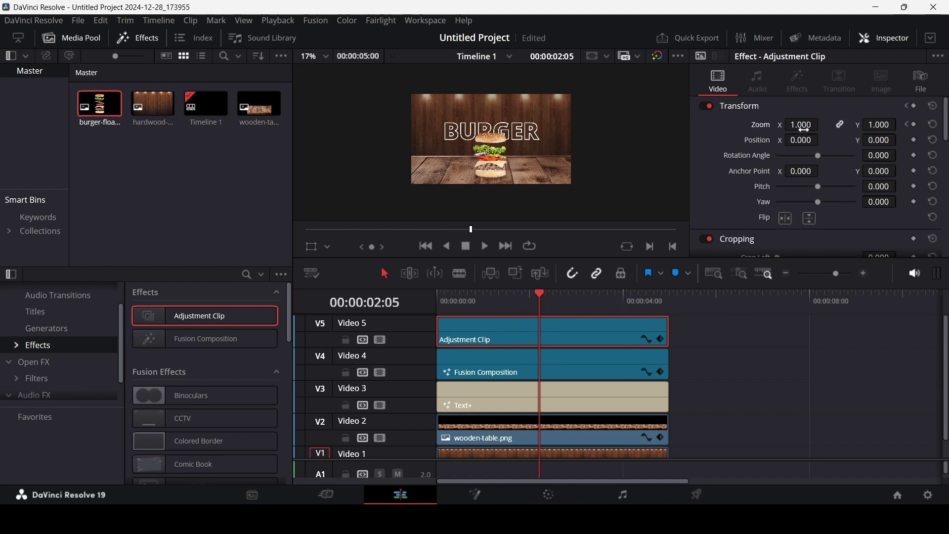
pyautogui.click(803, 125)
pyautogui.write('1.1')
pyautogui.press('Return')
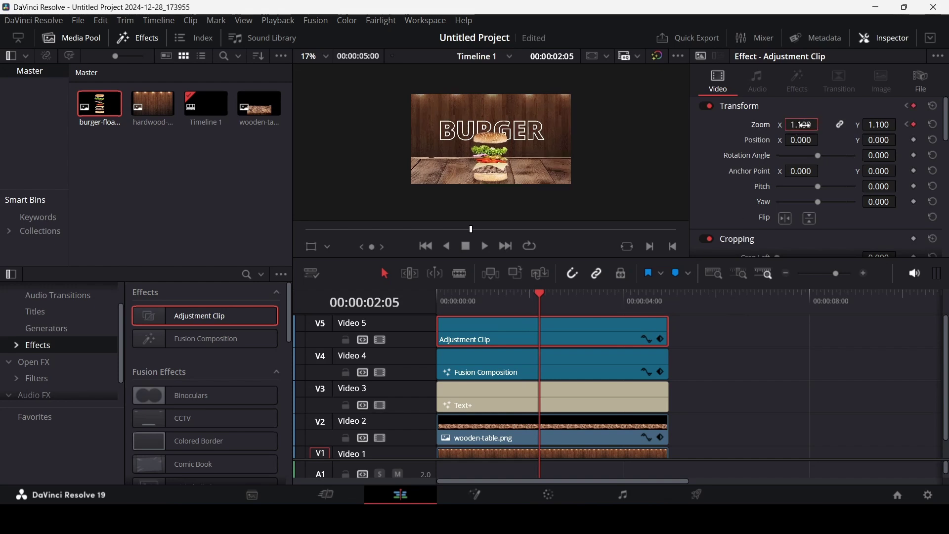
# Step: Play the timeline from the start to review the Adjustment Clip's quick zoom-in
pyautogui.moveTo(538, 297); pyautogui.dragTo(405, 302)
pyautogui.click(729, 352)
pyautogui.press('space')
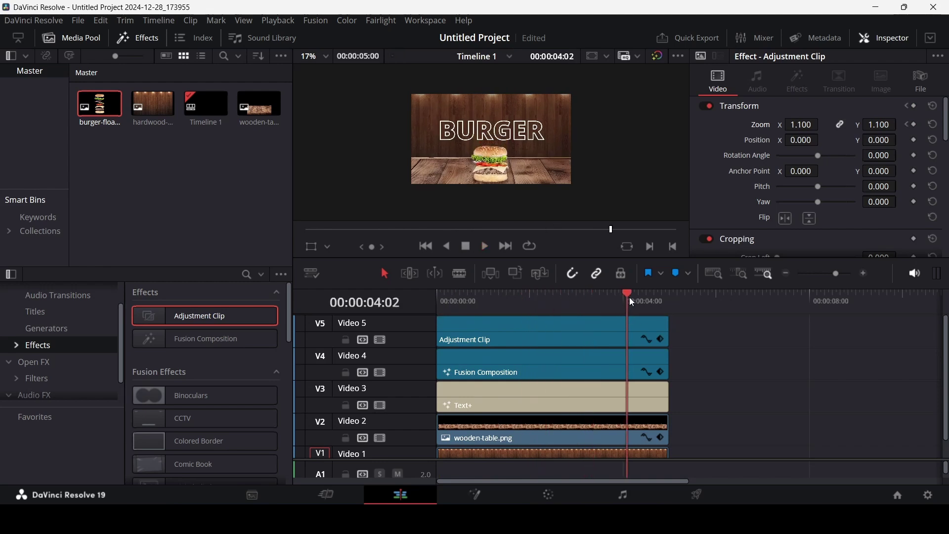
# Step: Set the Adjustment Clip's Zoom to 1.15 on its last frame, 00:00:04:23, and play the timeline from the start
pyautogui.press('Left')
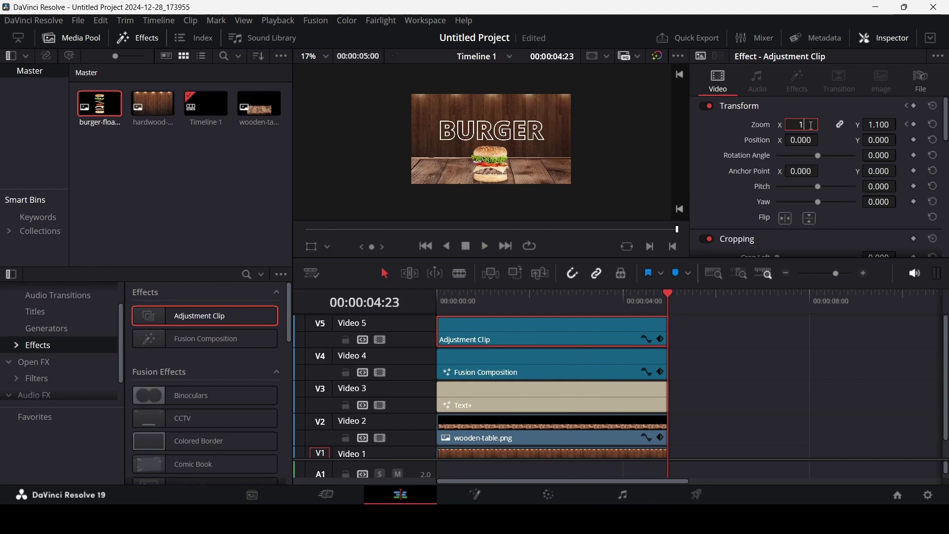
pyautogui.press('Return')
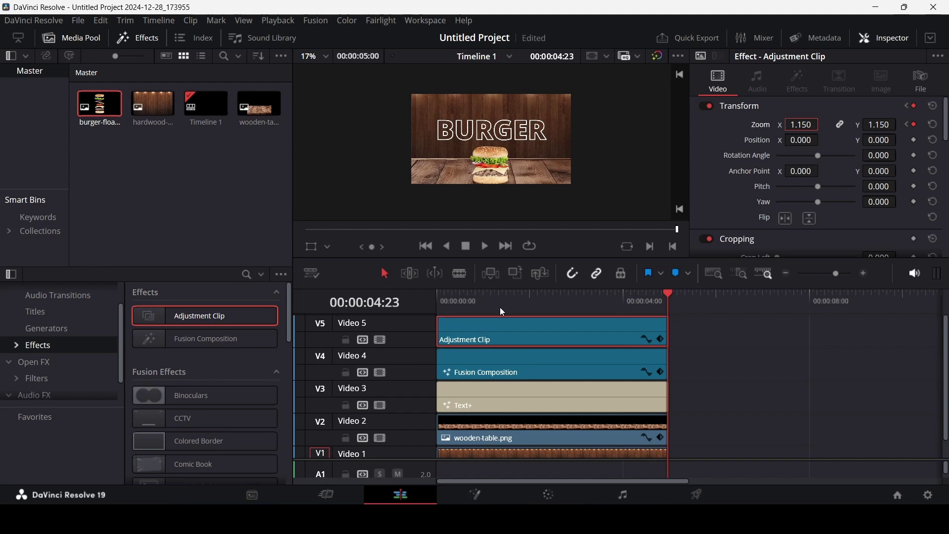
pyautogui.moveTo(475, 301); pyautogui.dragTo(407, 297)
pyautogui.click(722, 340)
pyautogui.press('space')
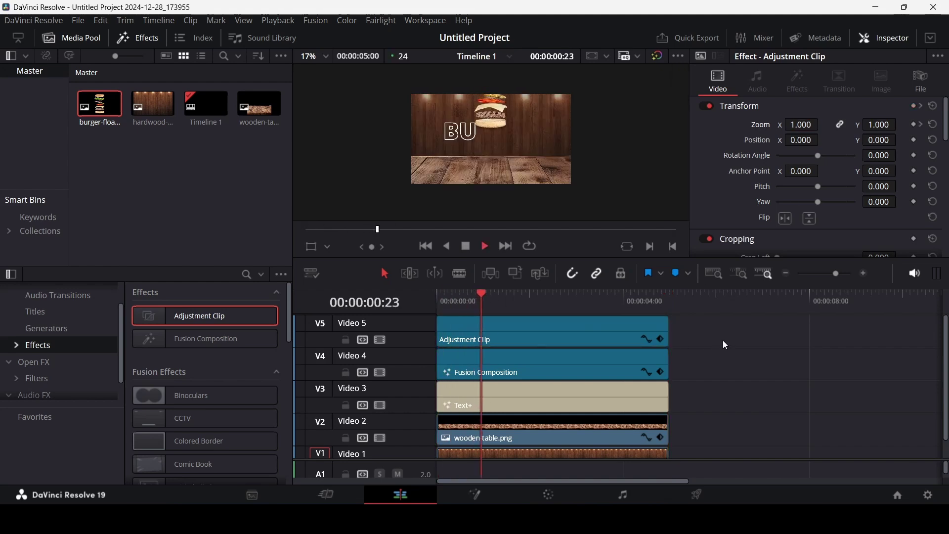